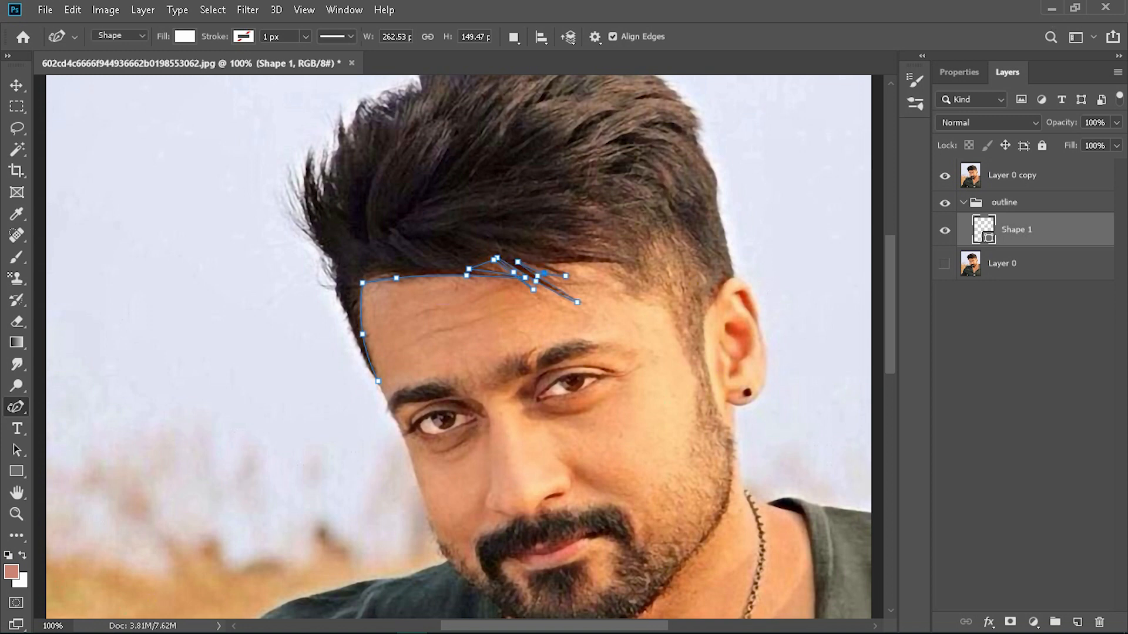
Step: Trace the hairline across the forehead, down around the sideburn and back up in front of the ear
left_click(628, 299)
left_click(666, 306)
left_click(676, 329)
left_click(715, 305)
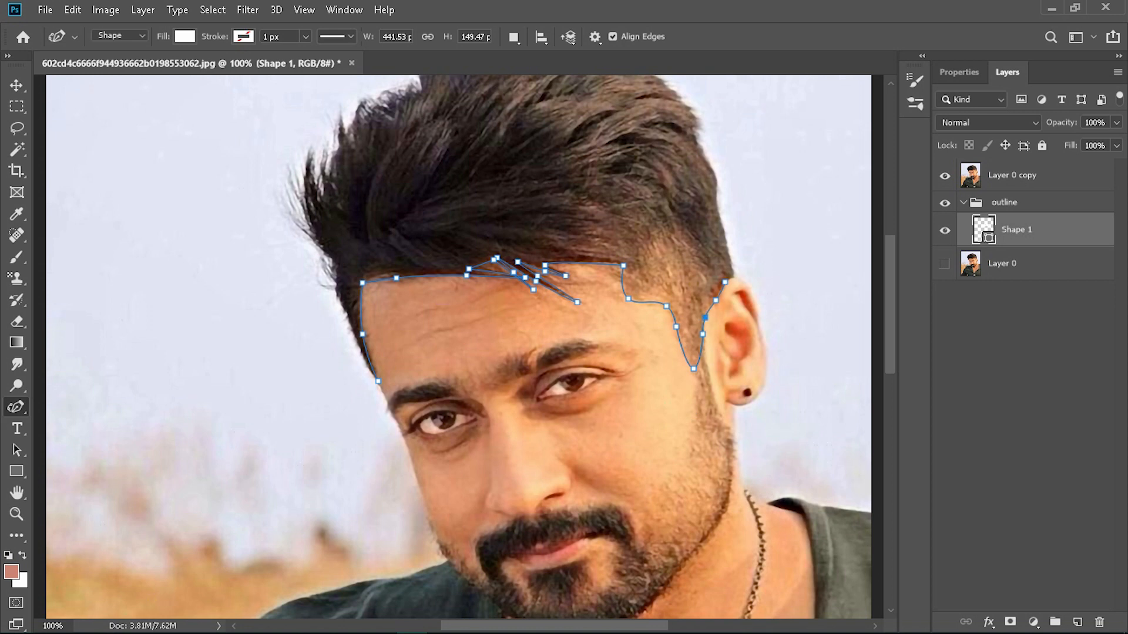
Step: Continue the hair outline from the ear up the back of the head to the crown
left_click(717, 184)
left_click(705, 158)
left_click(695, 138)
scroll(696, 138, "up", 3)
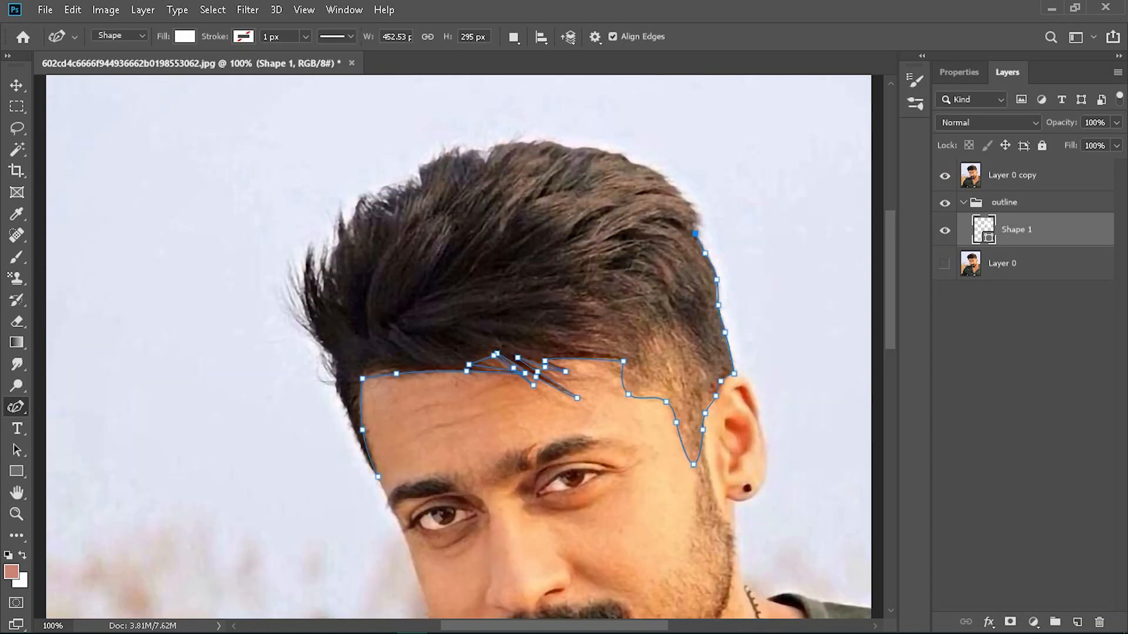
left_click(655, 170)
left_click(604, 150)
left_click(530, 142)
Step: Extend the hair outline over the front of the crown and around the spiky strands at its front edge
left_click(467, 149)
left_click(424, 167)
left_click(368, 200)
left_click(346, 228)
left_click(301, 278)
left_click(310, 242)
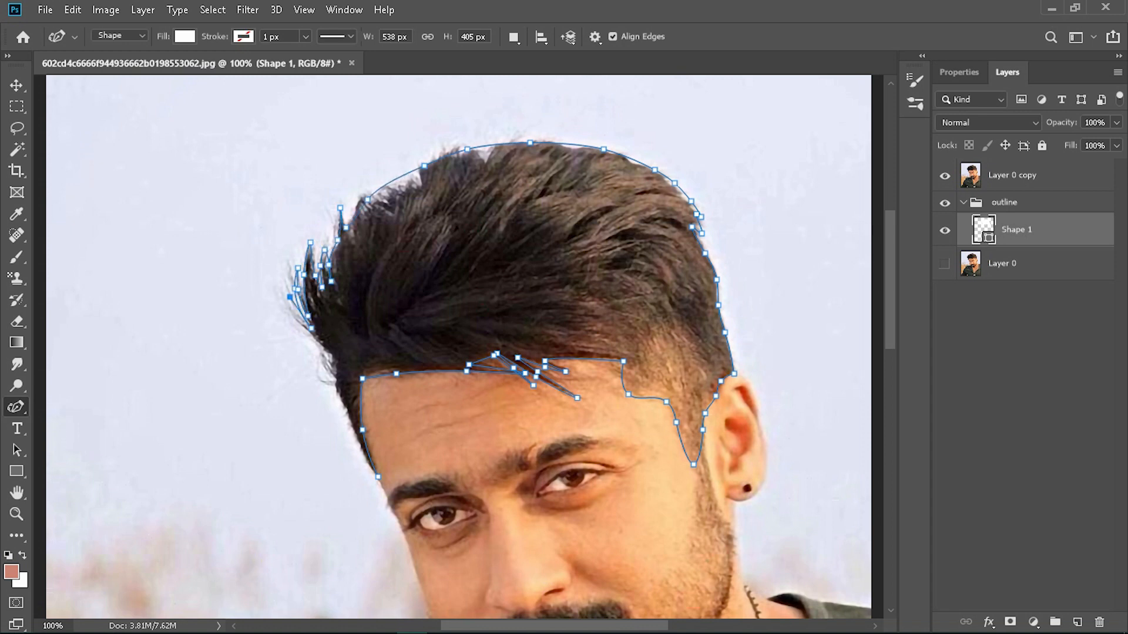
Step: Close the hair outline down at the temple, fill it dark brown and refine the strand points on the forehead
left_click(346, 412)
left_click(378, 477)
left_click(363, 450)
left_click(184, 36)
left_click(157, 123)
left_click(945, 176)
left_click(945, 175)
left_click(488, 361)
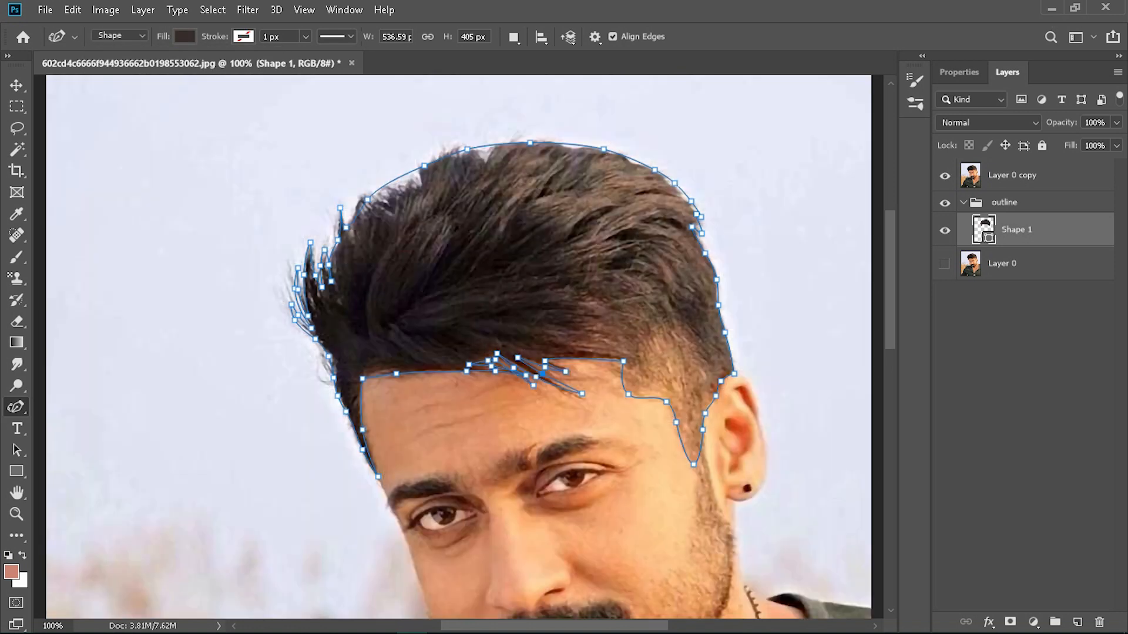
Step: Trace a thin contour line around the outer edge of the ear in the same shape layer
scroll(458, 347, "down", 9)
left_click(514, 37)
left_click(734, 291)
left_click(749, 300)
left_click(759, 332)
left_click(764, 363)
left_click(764, 393)
left_click(745, 414)
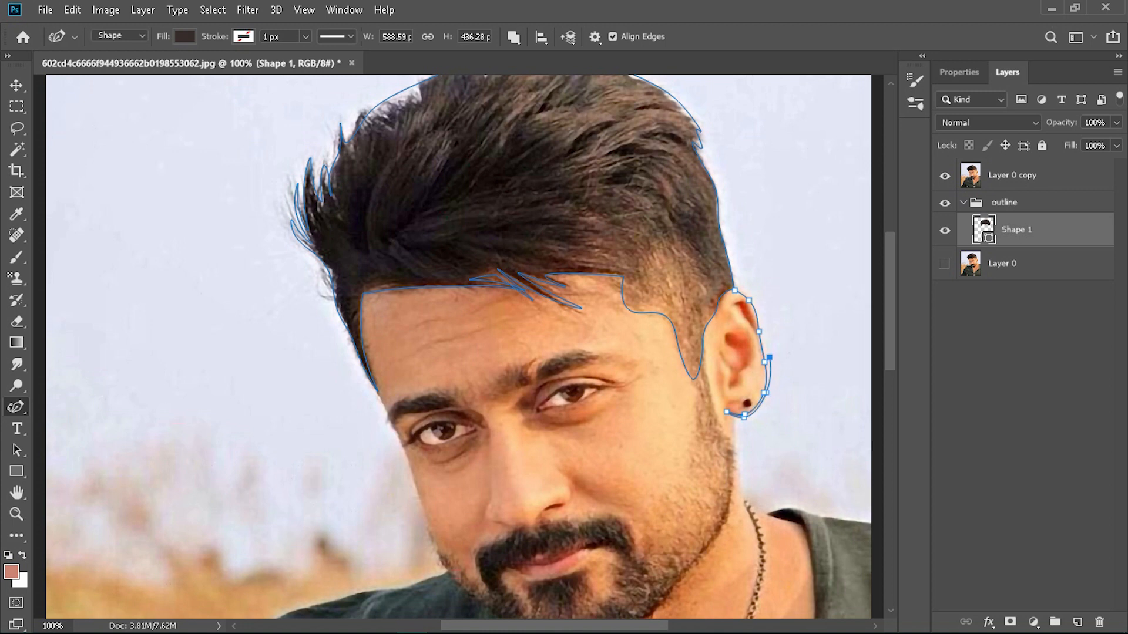
Step: Trace a thin jawline from below the earlobe along the beard to the chin
scroll(745, 414, "down", 4)
left_click(734, 378)
left_click(712, 429)
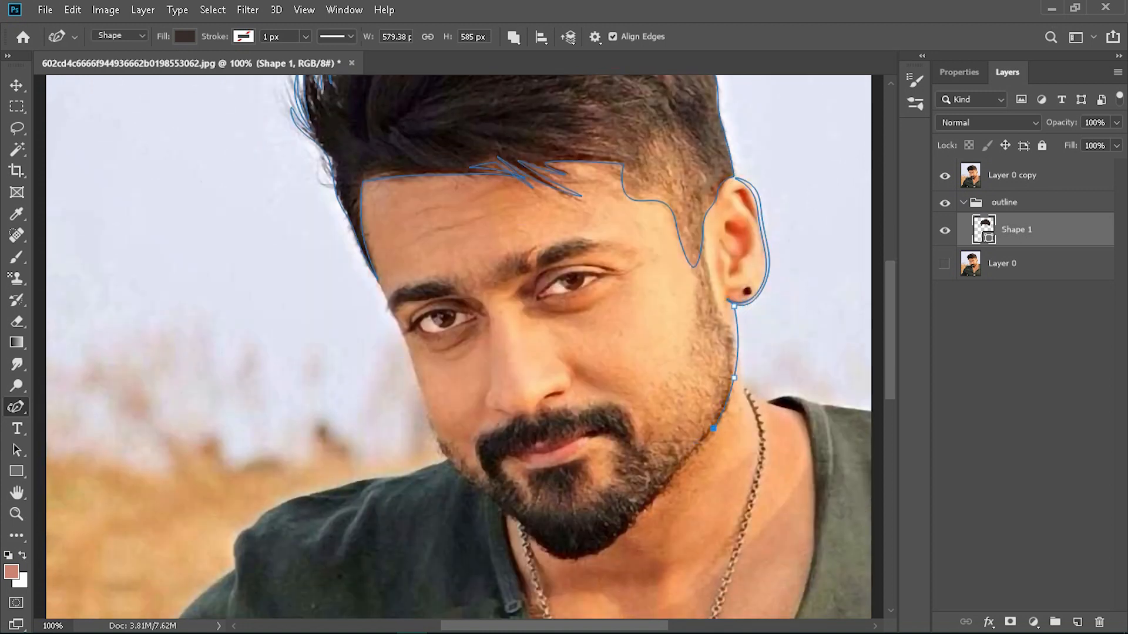
left_click(715, 430)
left_click(738, 377)
left_click(735, 306)
left_click_drag(649, 508, 649, 505)
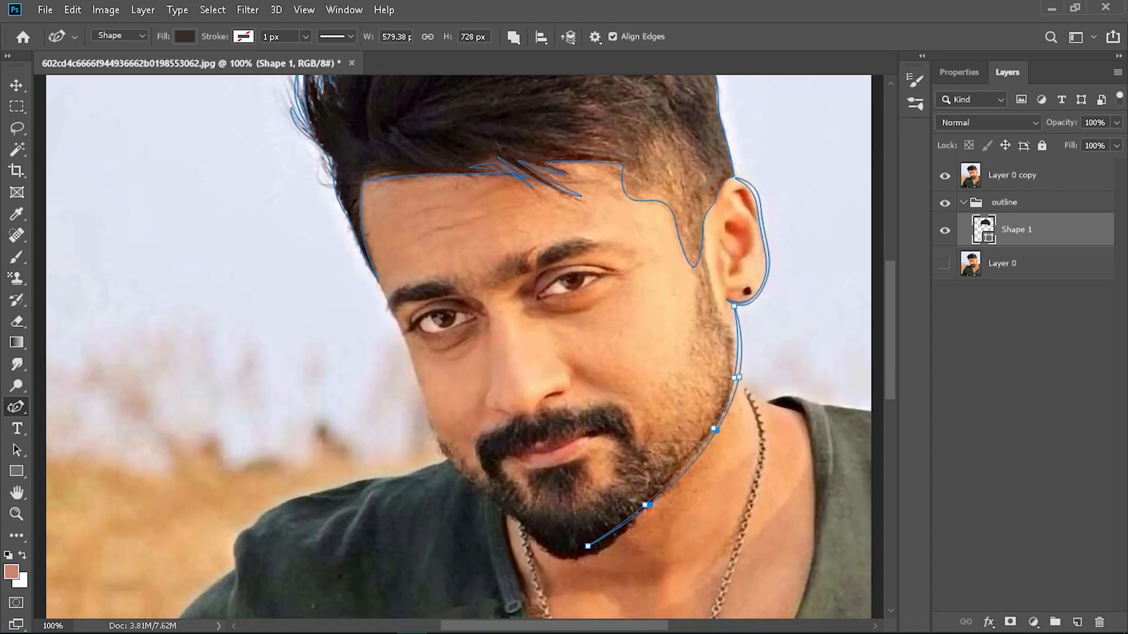
left_click_drag(719, 427, 720, 428)
left_click(944, 176)
left_click(945, 176)
scroll(435, 282, "left", 2)
Step: Trace the opposite face contour as a thin line between the temple and the chin, and refine its curve at the cheek
left_click(434, 282)
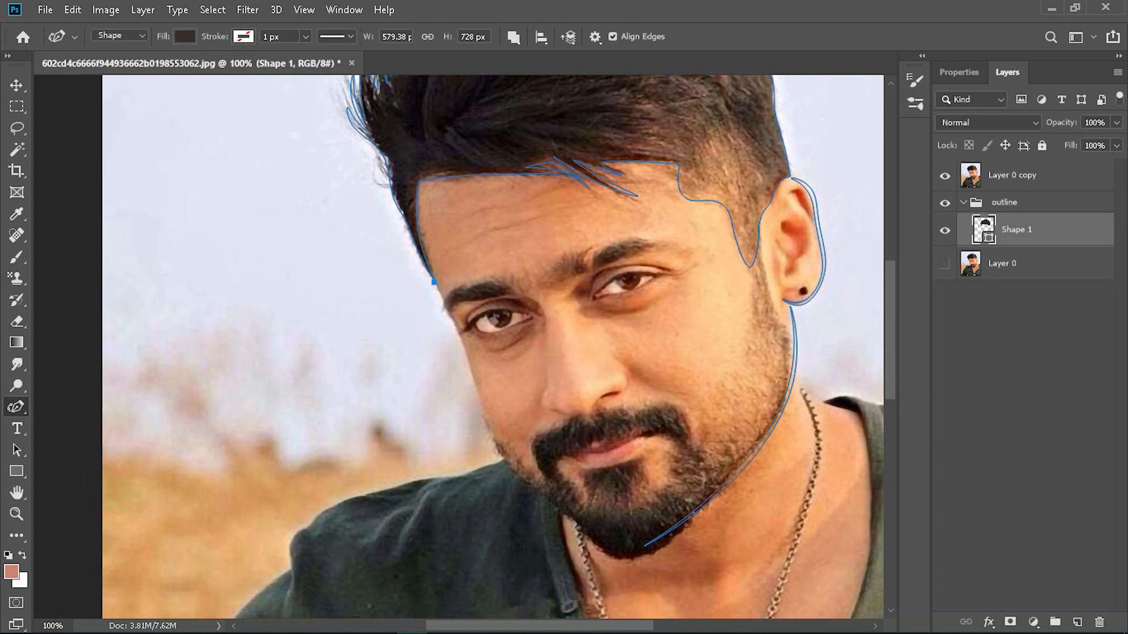
left_click(539, 494)
left_click(491, 448)
left_click(469, 376)
left_click(455, 332)
left_click(442, 308)
left_click(434, 282)
left_click(944, 176)
left_click(945, 175)
left_click_drag(494, 446, 498, 448)
scroll(498, 448, "down", 2)
scroll(646, 388, "up", 2)
Step: Adjust the jawline below the ear and trace the eyebrow nearest the ear
left_click(792, 383)
left_click(793, 350)
left_click(575, 280)
left_click(574, 265)
left_click(588, 252)
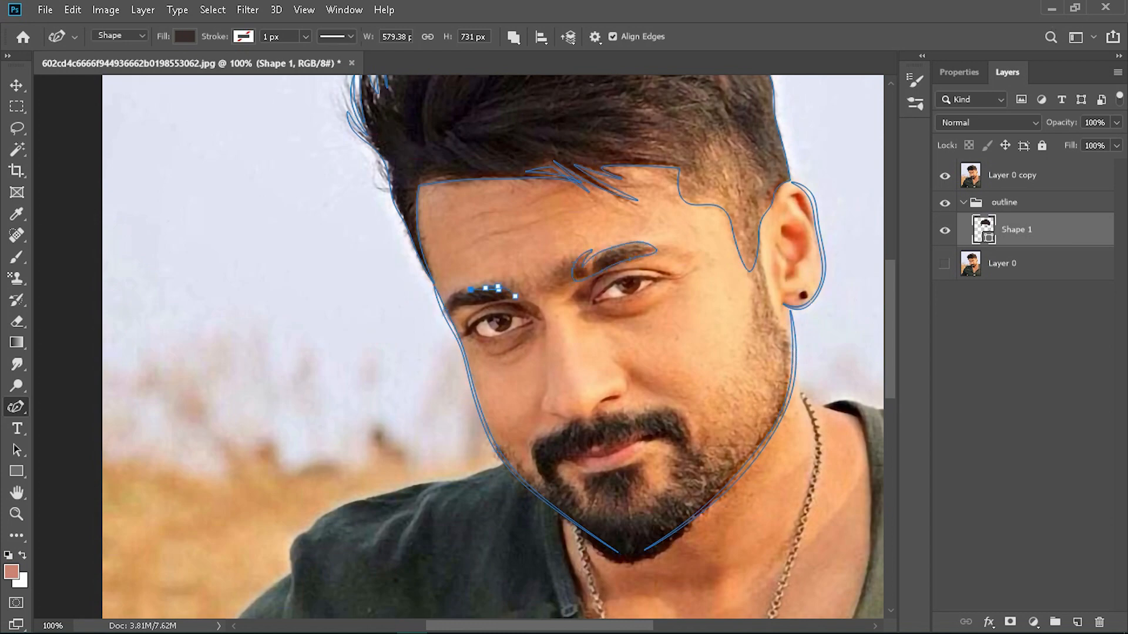
Step: Trace the other eyebrow and refine its curve points to match the photo
left_click_drag(494, 303, 486, 303)
key("ctrl+plus")
key("ctrl+plus")
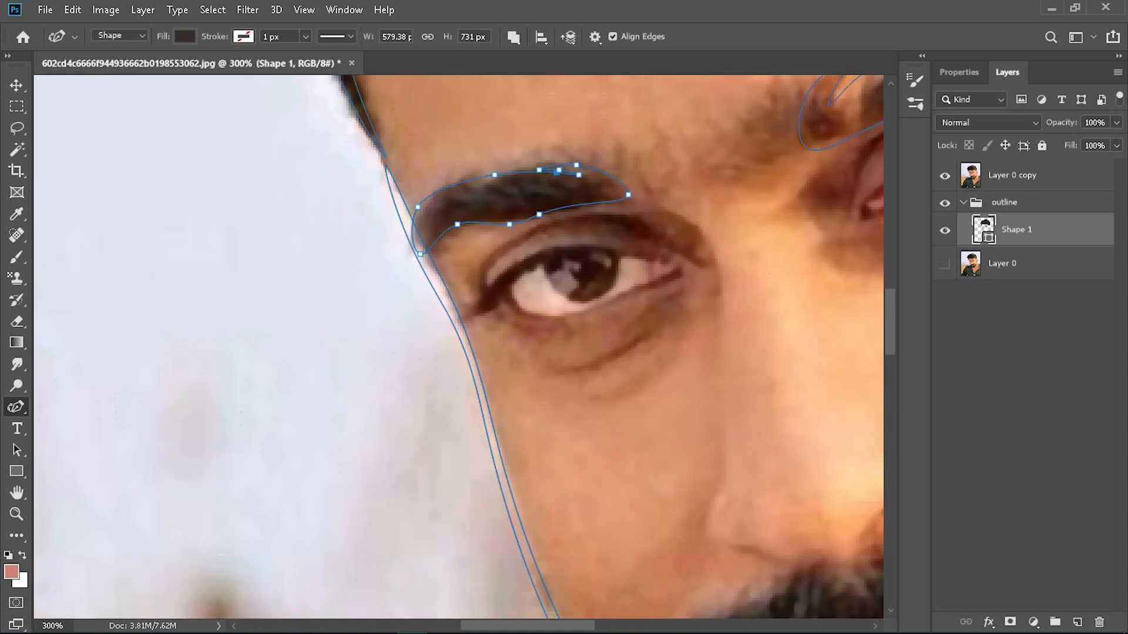
left_click_drag(547, 171, 554, 170)
scroll(554, 170, "right", 6)
scroll(554, 170, "up", 3)
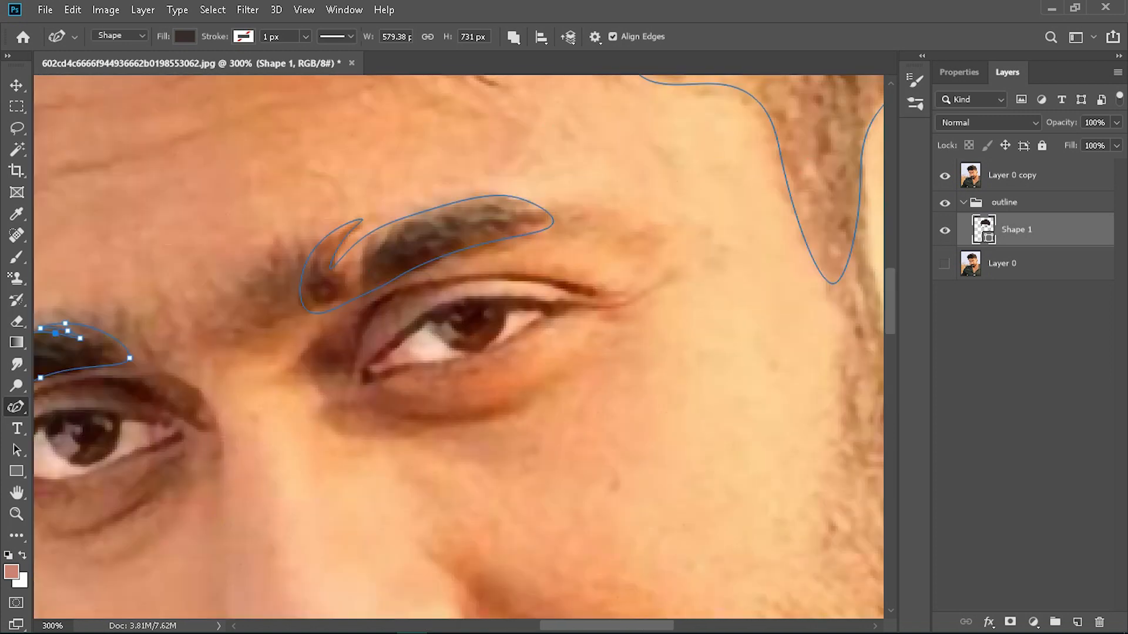
scroll(458, 347, "left", 6)
scroll(458, 346, "right", 3)
scroll(458, 346, "down", 3)
scroll(459, 347, "up", 1)
scroll(458, 347, "down", 1)
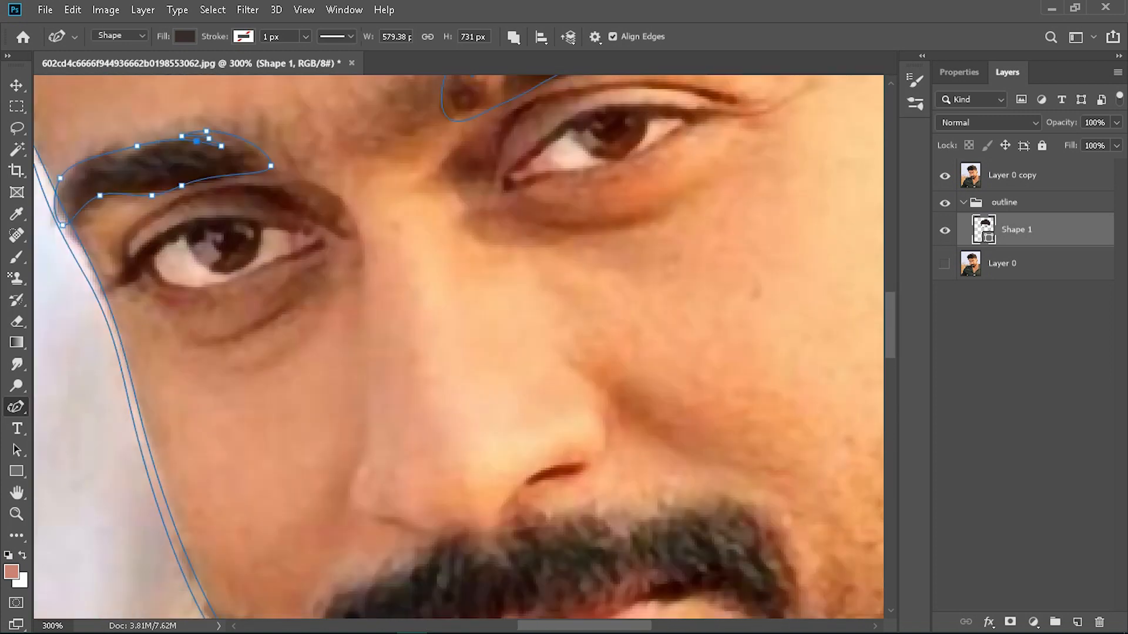
Step: Trace the outline of both nostrils as thin curved lines
key("ctrl+minus")
key("ctrl+minus")
key("ctrl+plus")
left_click(394, 417)
left_click(386, 444)
left_click(410, 459)
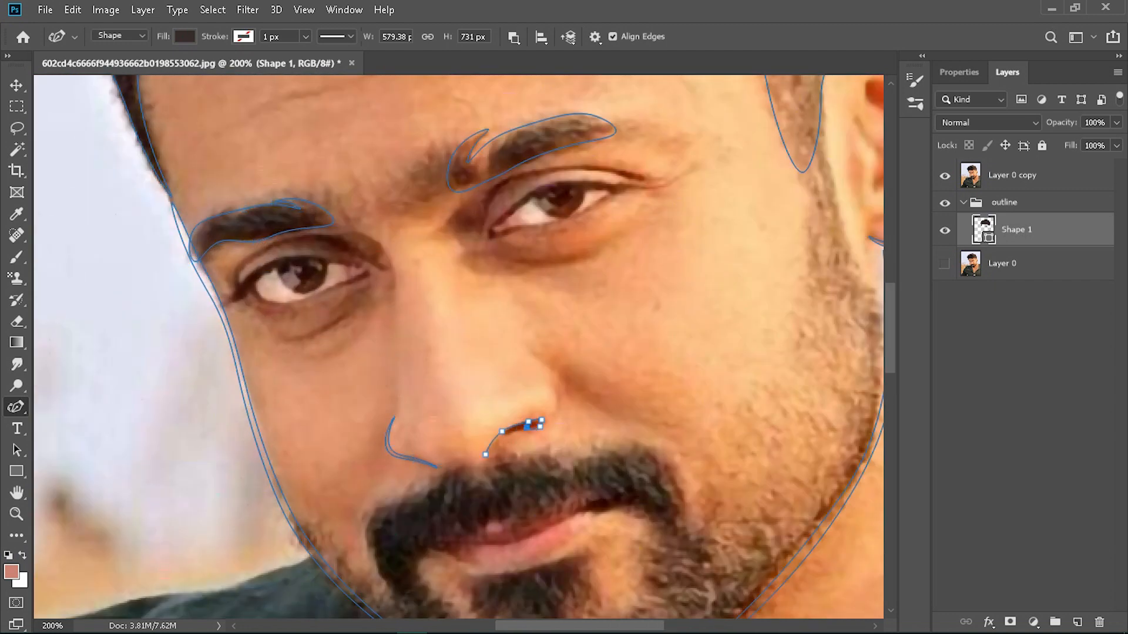
Step: Set the path operation of the nostril lines to Combine Shapes and compare the drawing with the photo hidden
left_click(945, 176)
left_click(944, 176)
left_click(513, 37)
left_click(571, 74)
left_click(945, 175)
left_click(513, 37)
left_click(572, 73)
left_click(391, 450)
left_click(572, 73)
left_click(945, 175)
Step: Trace the line between the lips and adjust its curve
scroll(458, 347, "down", 3)
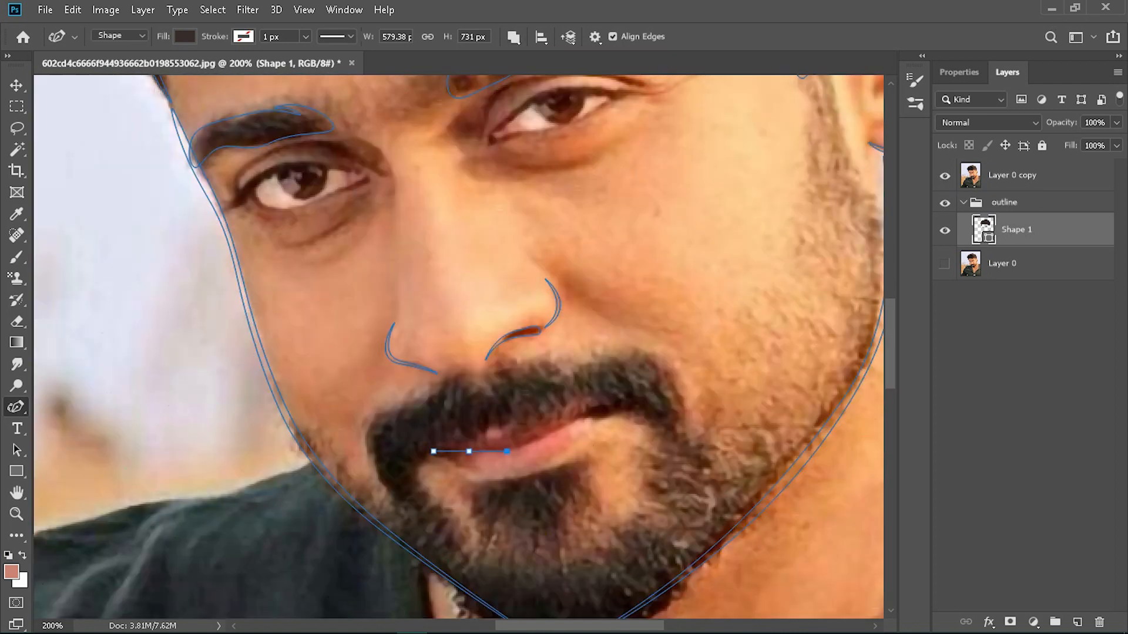
left_click_drag(734, 264, 495, 449)
mouse_move(655, 418)
left_mouse_down()
mouse_move(656, 397)
mouse_move(654, 418)
left_mouse_up()
left_click_drag(654, 418, 654, 431)
Step: Trace the inner ear contours and refine the points along the outer ear line
scroll(458, 346, "up", 3)
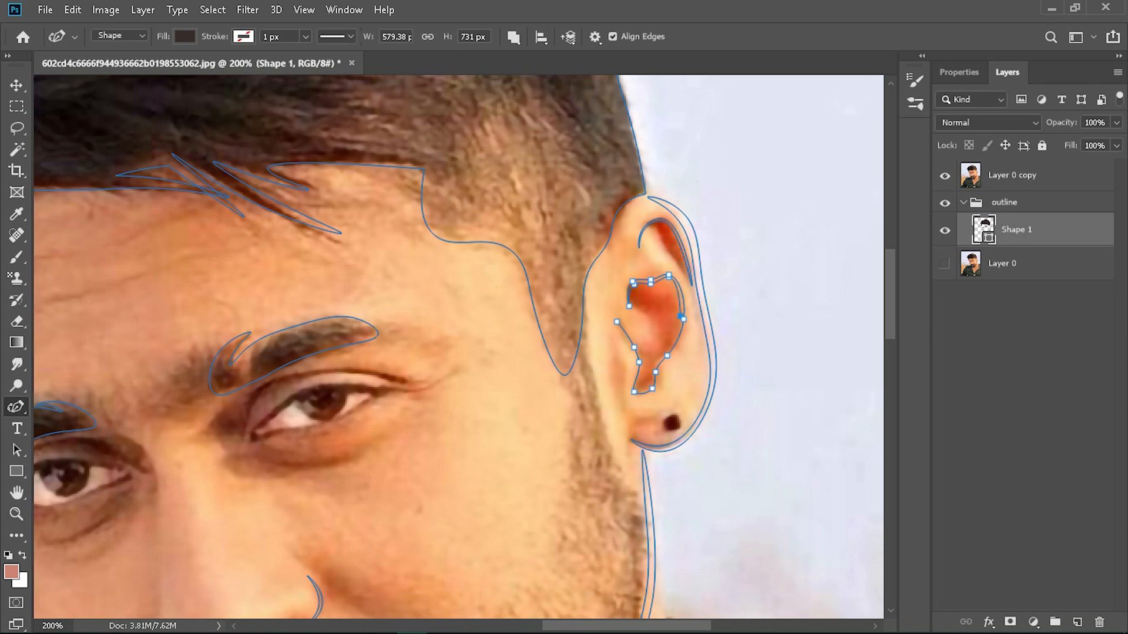
left_click(637, 390)
left_click(616, 322)
left_click(944, 176)
left_click(1022, 411)
left_click(945, 175)
left_click(1017, 230)
left_click_drag(648, 197, 642, 196)
left_click_drag(702, 281, 699, 281)
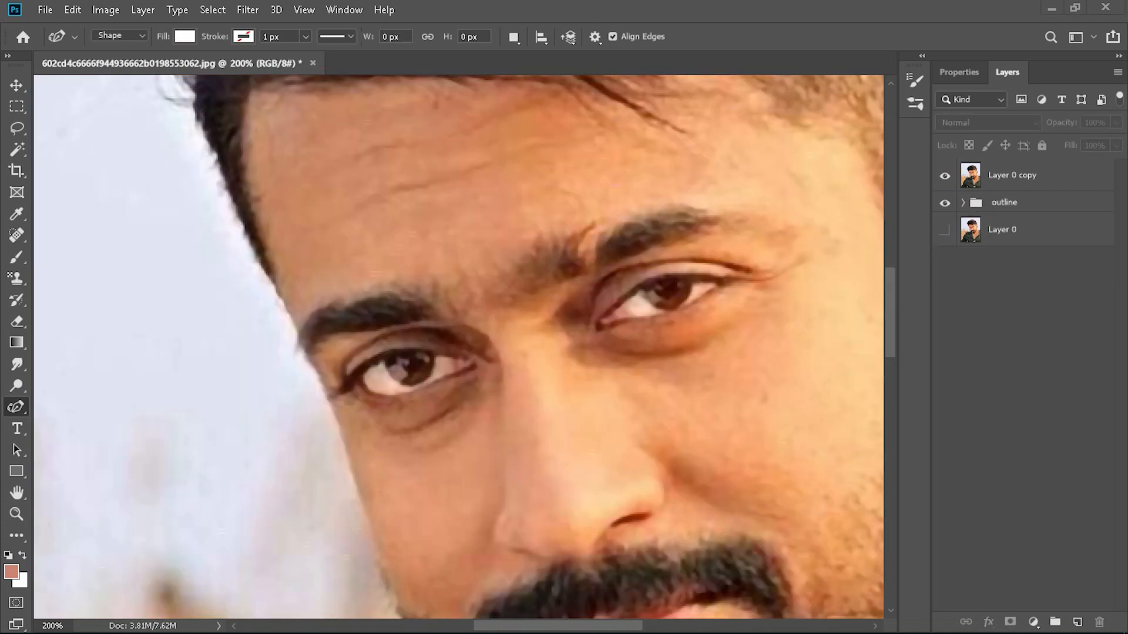
Step: Create a layer group named eyes and place the new eyelid shape layer inside it
key("ctrl+g")
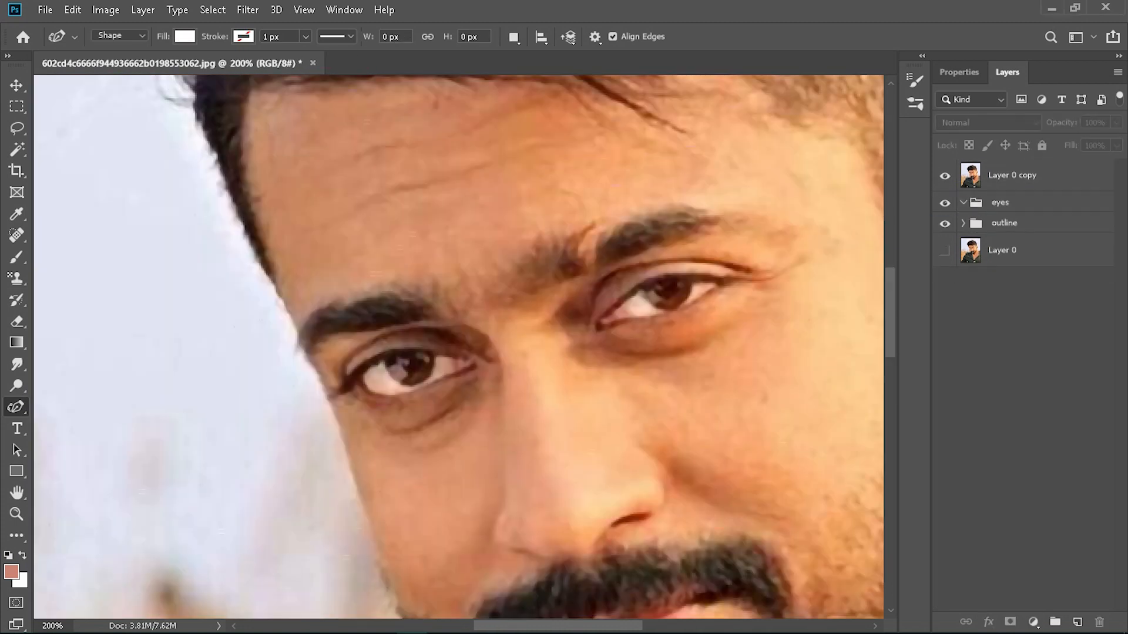
scroll(458, 347, "up", 1)
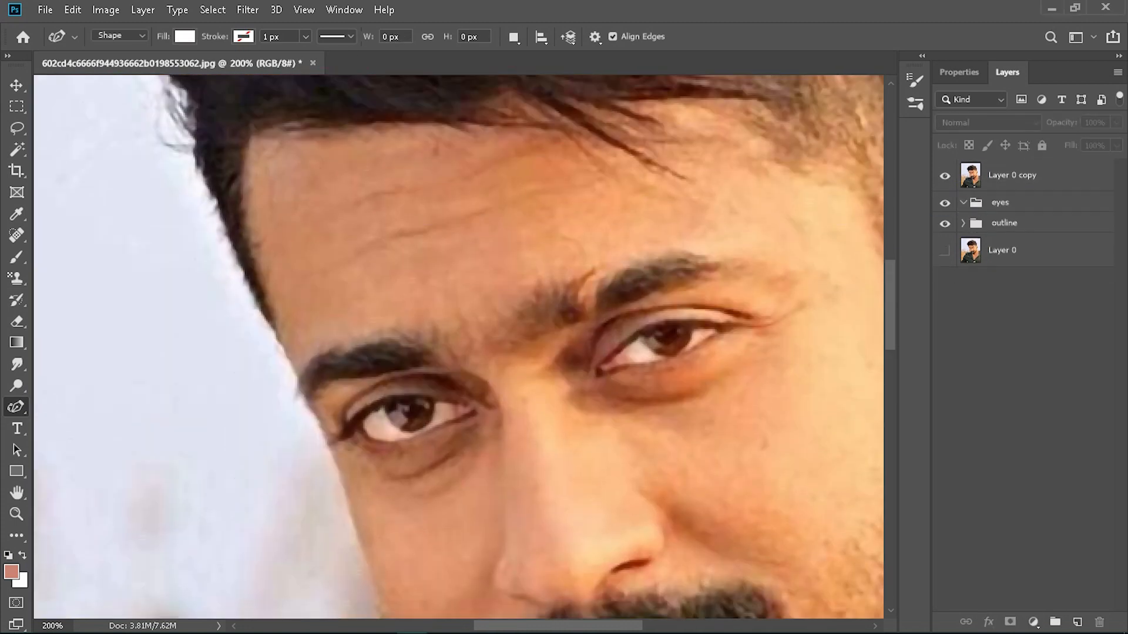
left_click_drag(1010, 176, 998, 229)
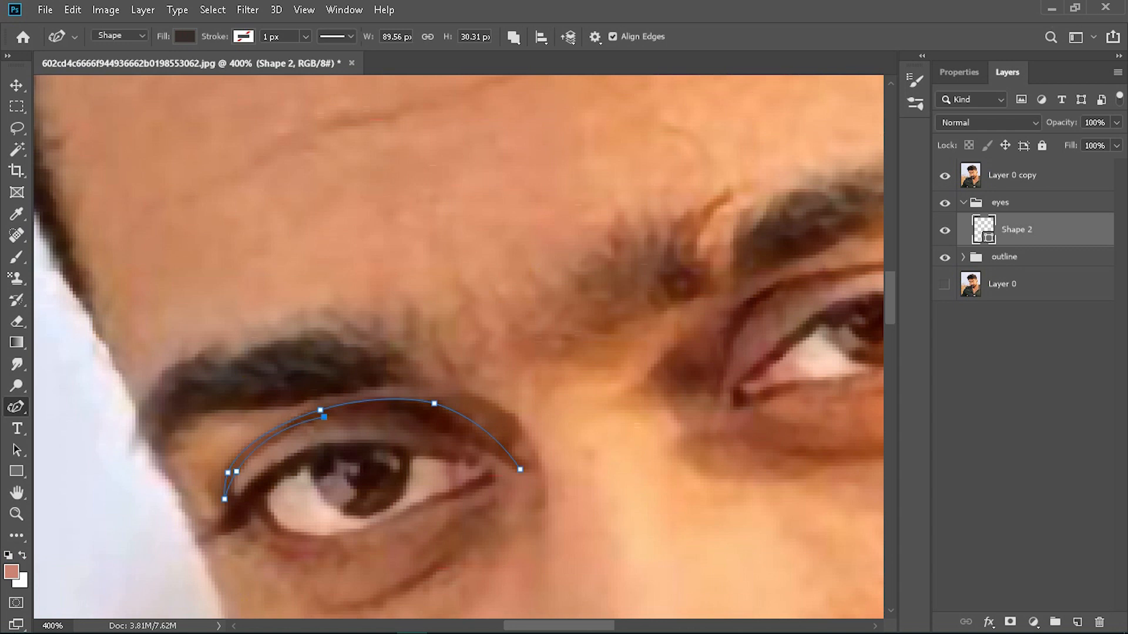
Step: Finish the upper eyelid crease of the left-hand eye, thickening it toward the inner corner
left_click_drag(413, 417, 413, 414)
left_click_drag(433, 423, 432, 430)
left_click(479, 436)
left_click(520, 470)
Step: Trace the upper eyelid crease of the right-hand eye as a closed thin shape
left_click(410, 387)
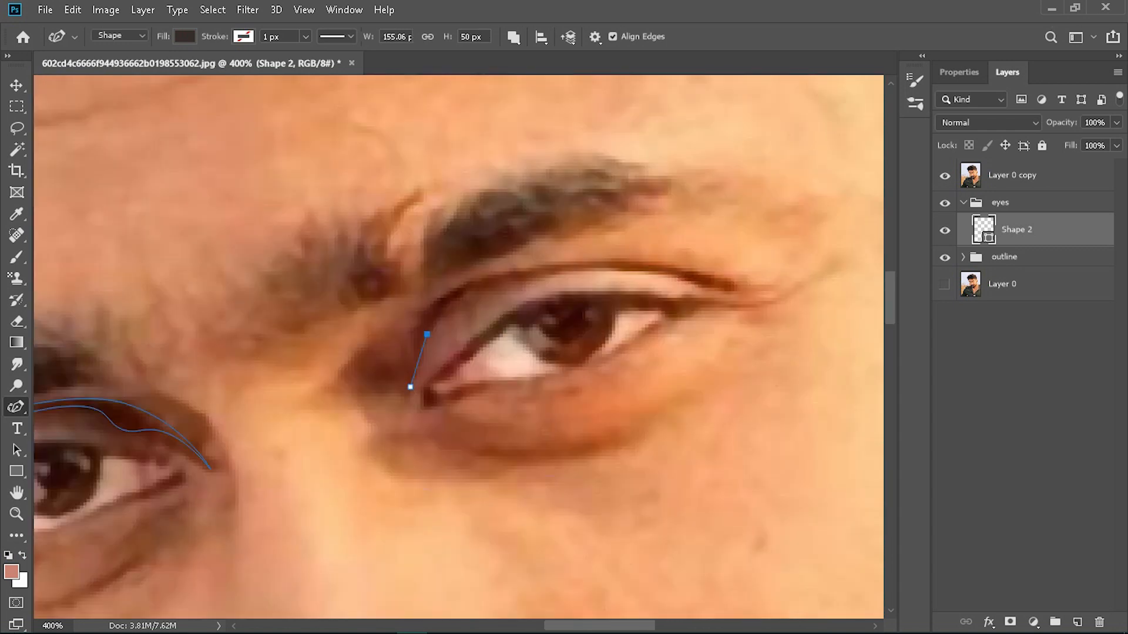
left_click(427, 335)
left_click(460, 294)
left_click(614, 274)
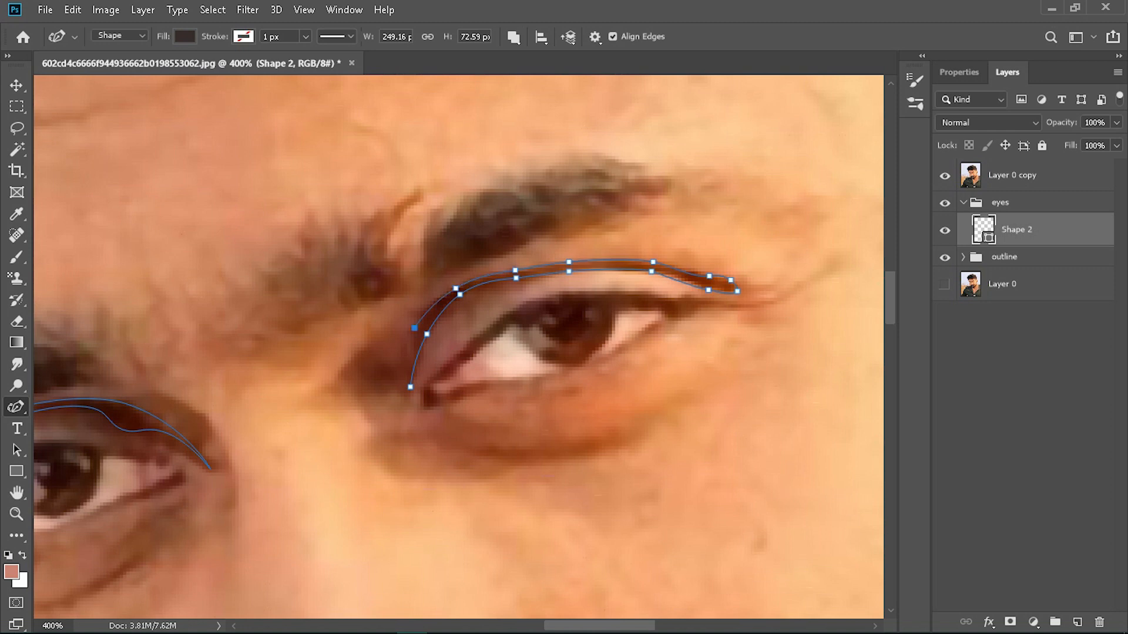
left_click(410, 387)
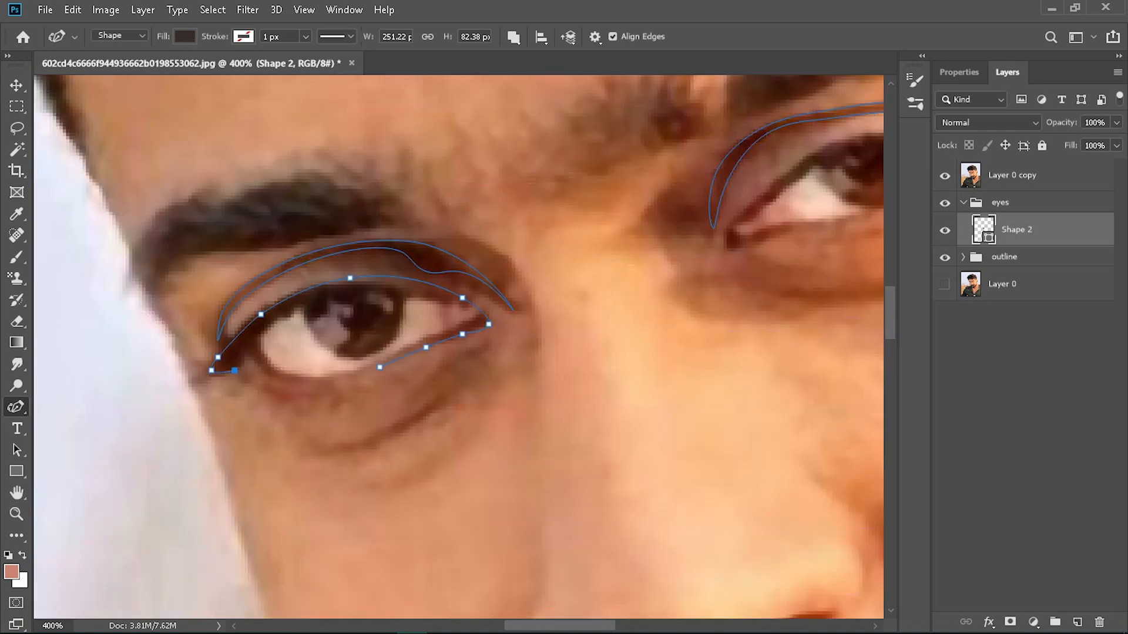
Step: Trace the lash lines and inner corners of both eyes
left_click(347, 290)
left_click(473, 317)
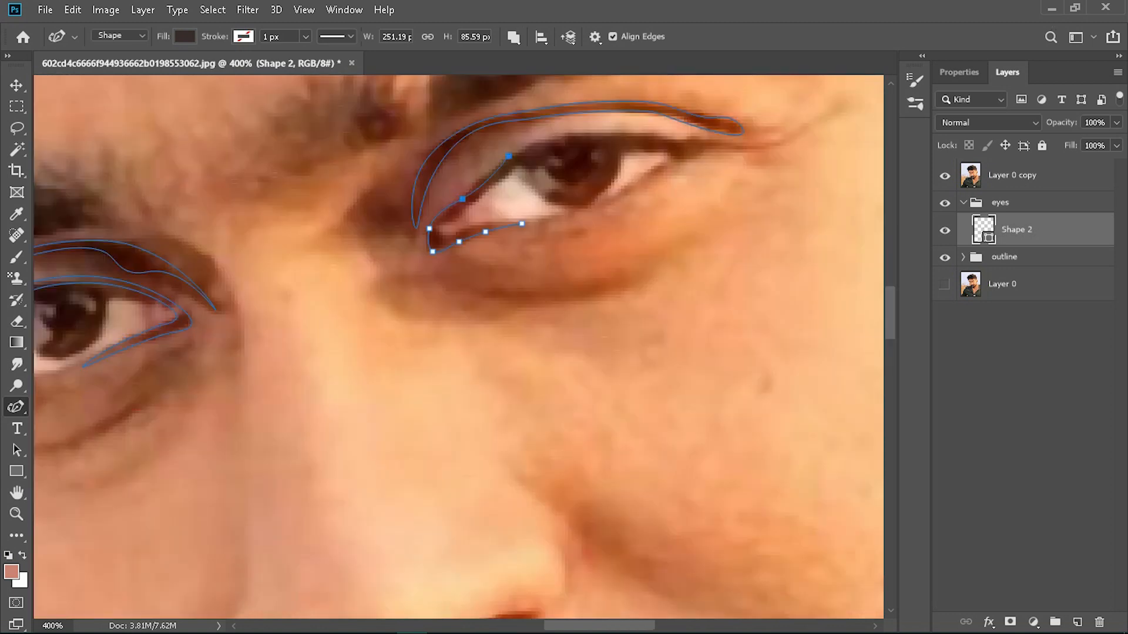
left_click(664, 145)
left_click(566, 144)
left_click(513, 164)
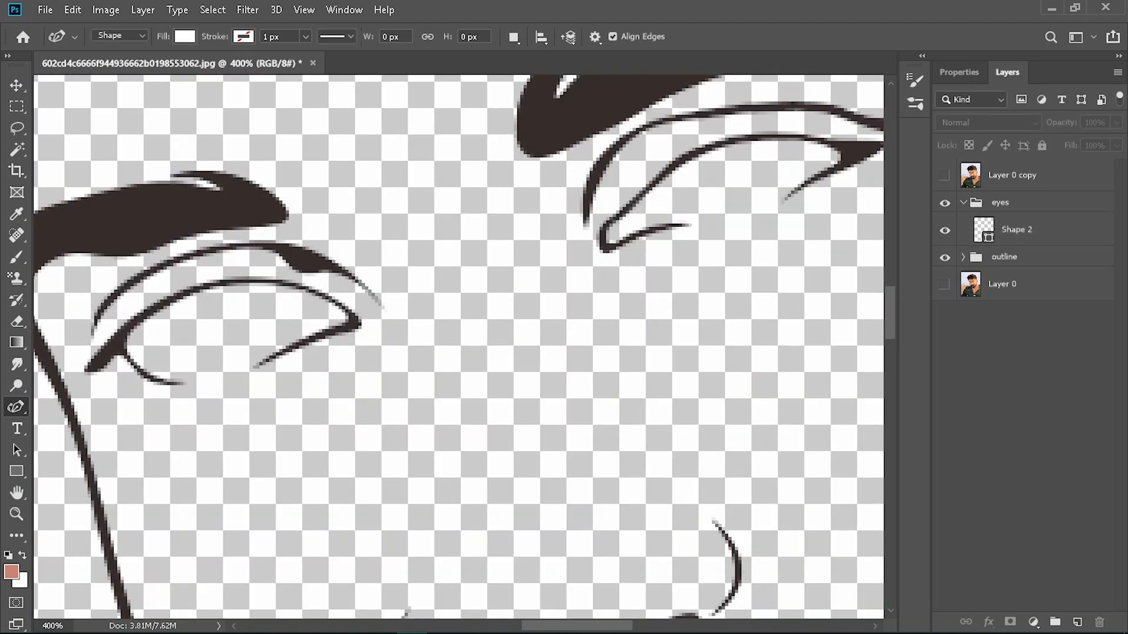
Step: Draw a white shape filling the left-hand eye and move its layer into the eyes group below the eye lines
left_click(176, 383)
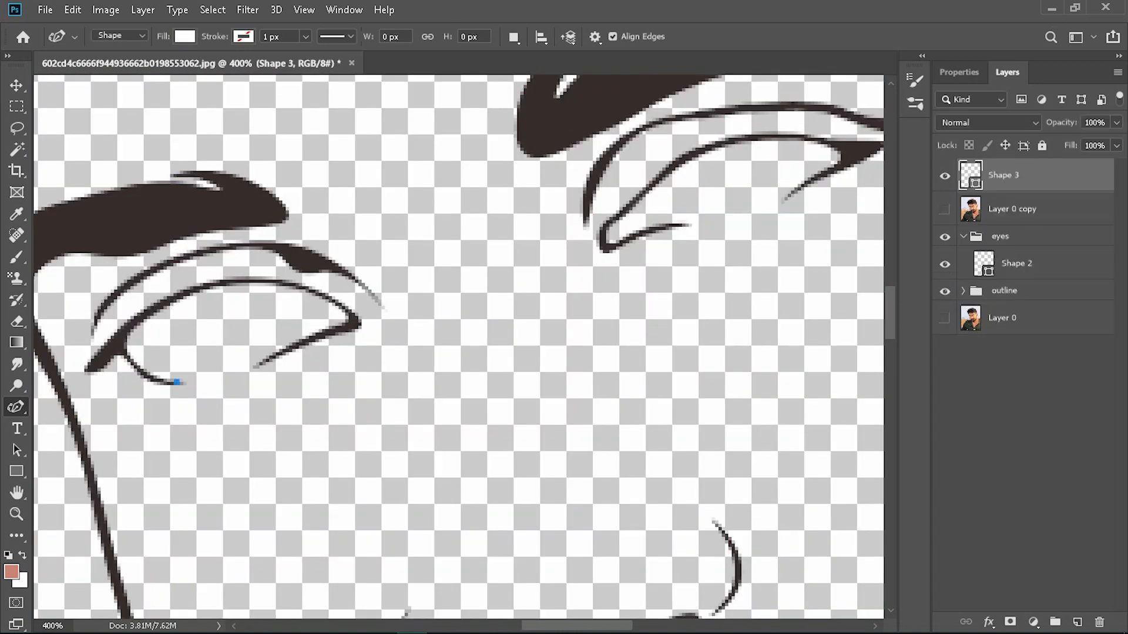
left_click_drag(1016, 175, 1017, 278)
left_click(269, 359)
left_click(322, 336)
left_click(355, 326)
left_click(348, 313)
left_click(315, 296)
left_click(269, 284)
left_click(126, 357)
left_click(177, 382)
left_click_drag(176, 299, 177, 299)
left_click(1022, 423)
key("ctrl+minus")
key("ctrl+minus")
key("ctrl+minus")
Step: Draw a white shape filling the right-hand eye and adjust its lower edge
left_click(1016, 263)
key("ctrl+plus")
key("ctrl+plus")
left_click(626, 257)
left_click(705, 232)
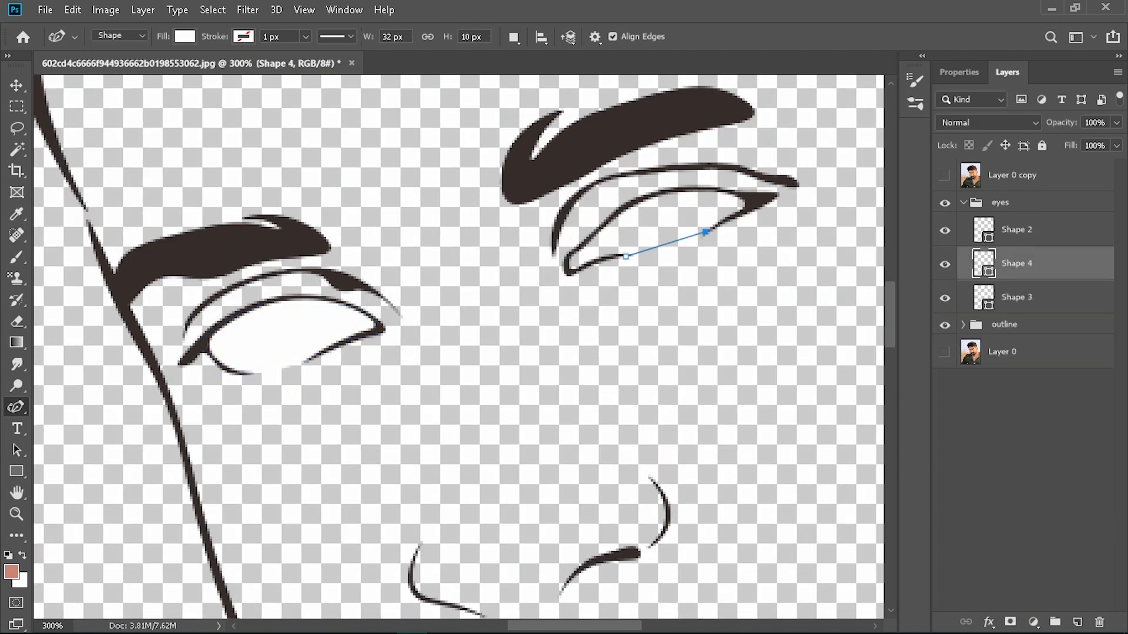
left_click(742, 212)
left_click(769, 200)
left_click(695, 187)
left_click(635, 202)
left_click(566, 256)
left_click(566, 272)
left_click_drag(705, 232, 717, 224)
left_click_drag(626, 257, 625, 254)
left_click_drag(676, 243, 678, 247)
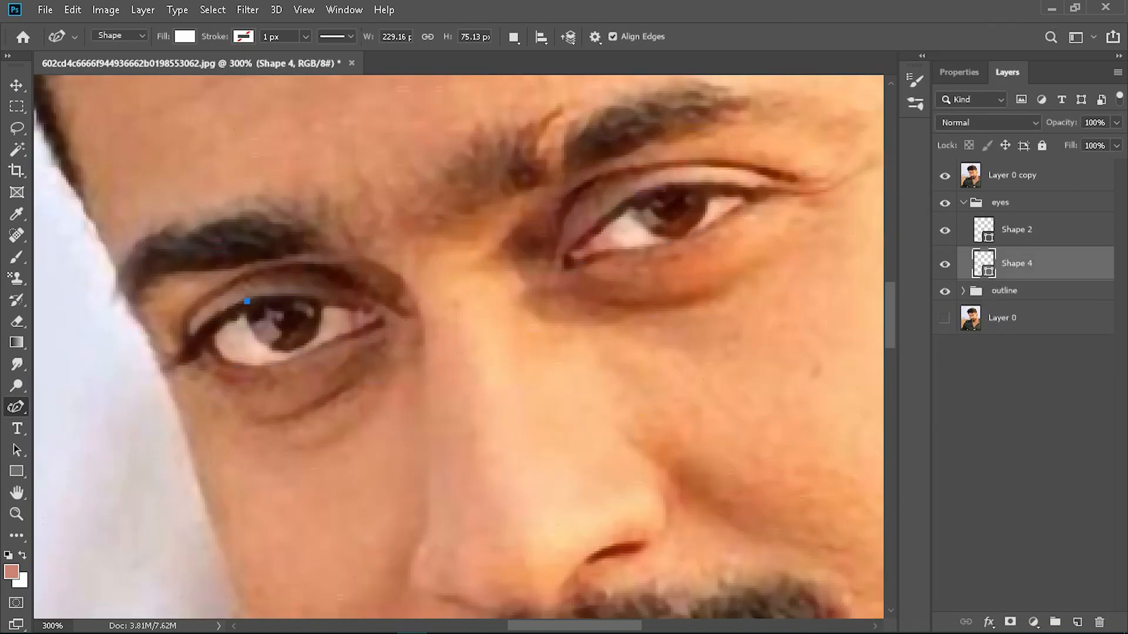
Step: Draw a closed circular iris shape over the left-hand eye on a new shape layer
left_click(246, 301)
left_click(321, 293)
left_click(309, 343)
left_click(275, 353)
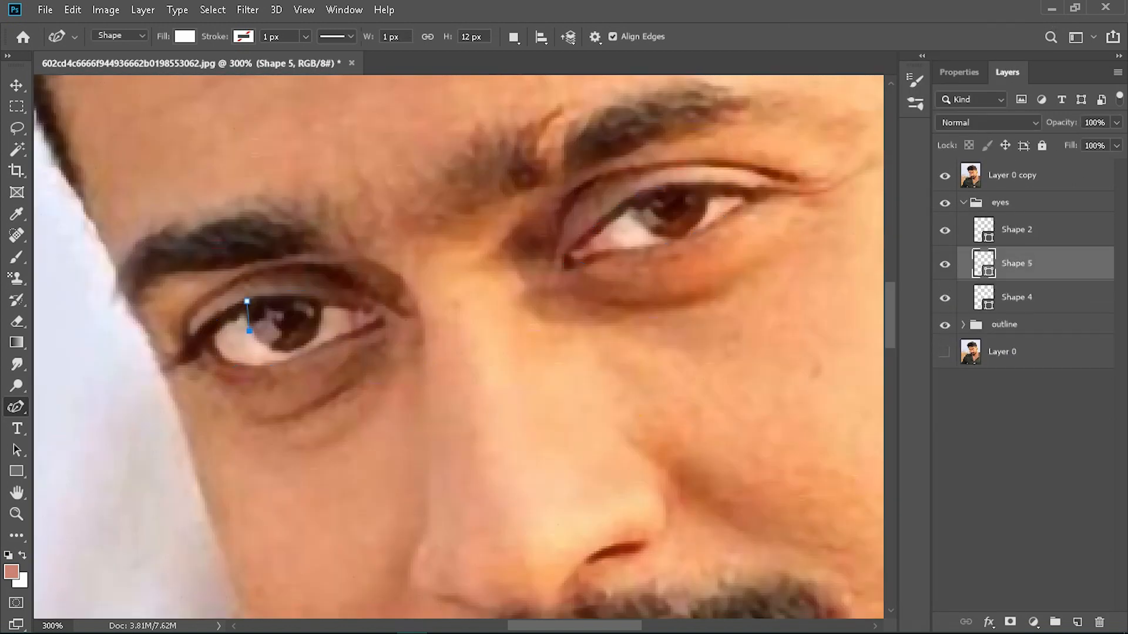
left_click(249, 331)
left_click(247, 301)
Step: Add a matching iris over the right-hand eye in the same layer using Combine Shapes
left_click(514, 37)
left_click(570, 74)
left_click(625, 192)
left_click(639, 221)
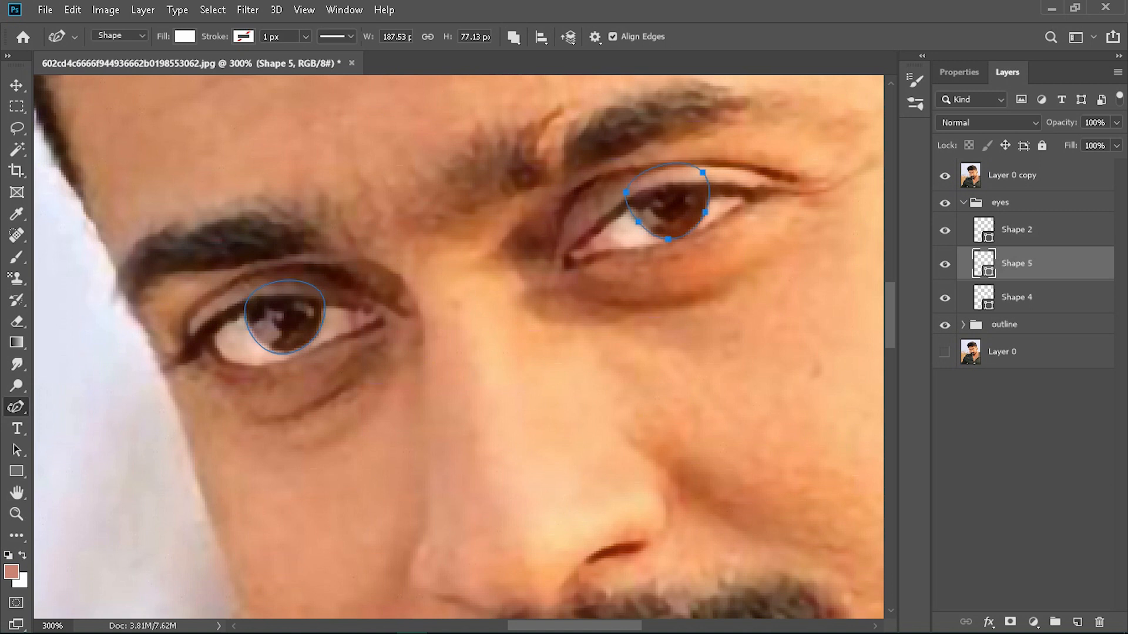
Step: Change the fill colour of the irises and clip their layer to the white eye shapes
left_click(185, 36)
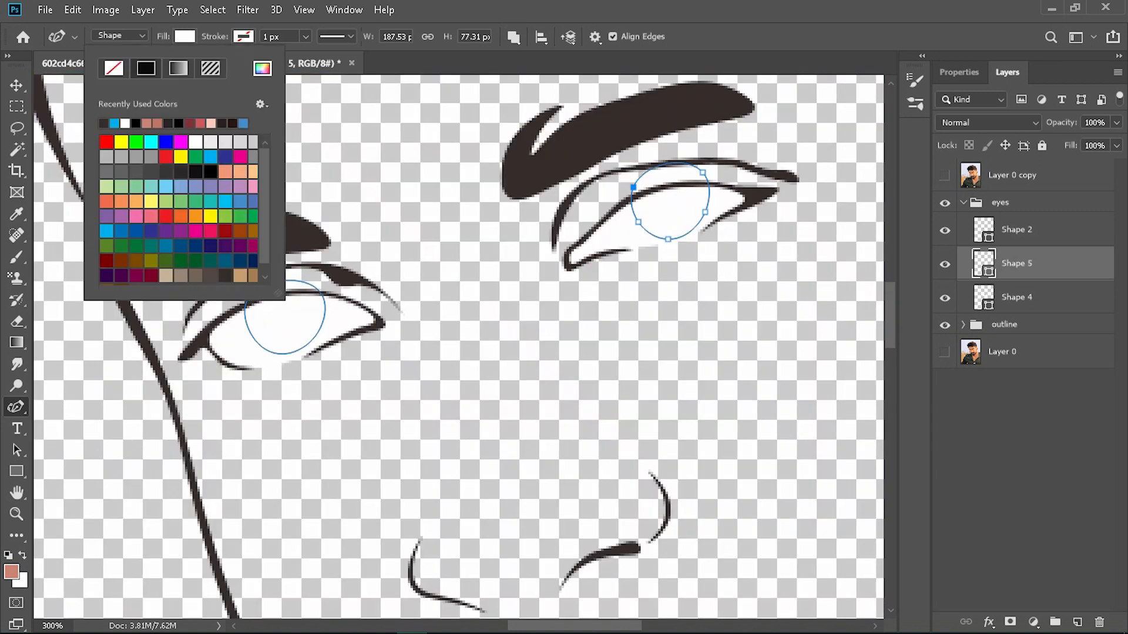
left_click(103, 66)
key("ctrl+alt+g")
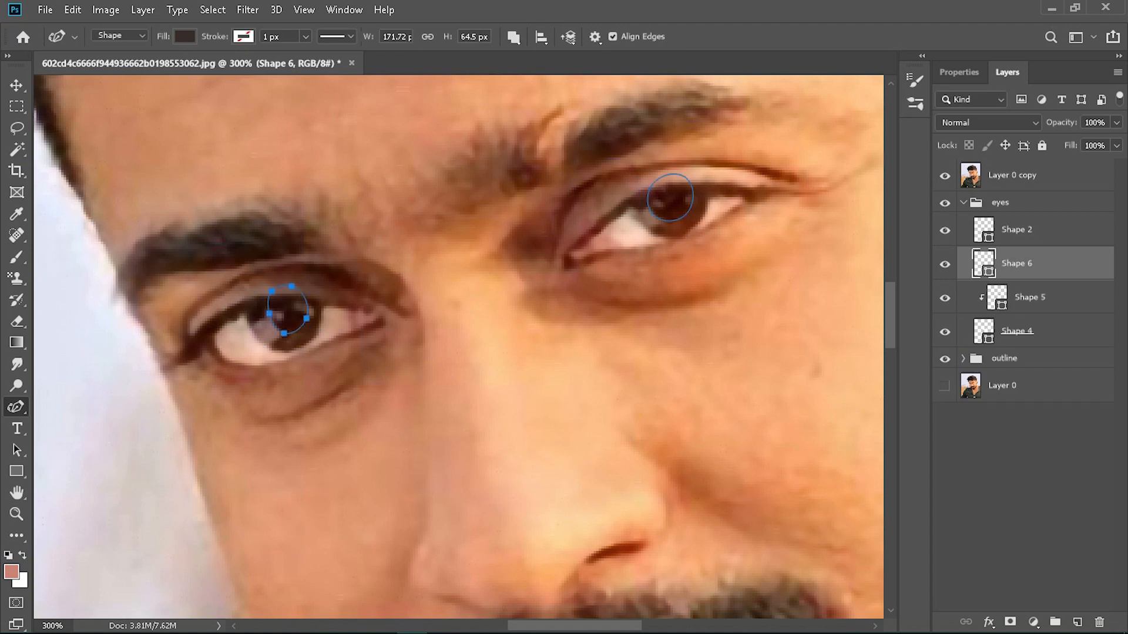
Step: Adjust the extra shape over the left-hand iris and delete its shape layer
left_click_drag(284, 334, 286, 330)
left_click(306, 319)
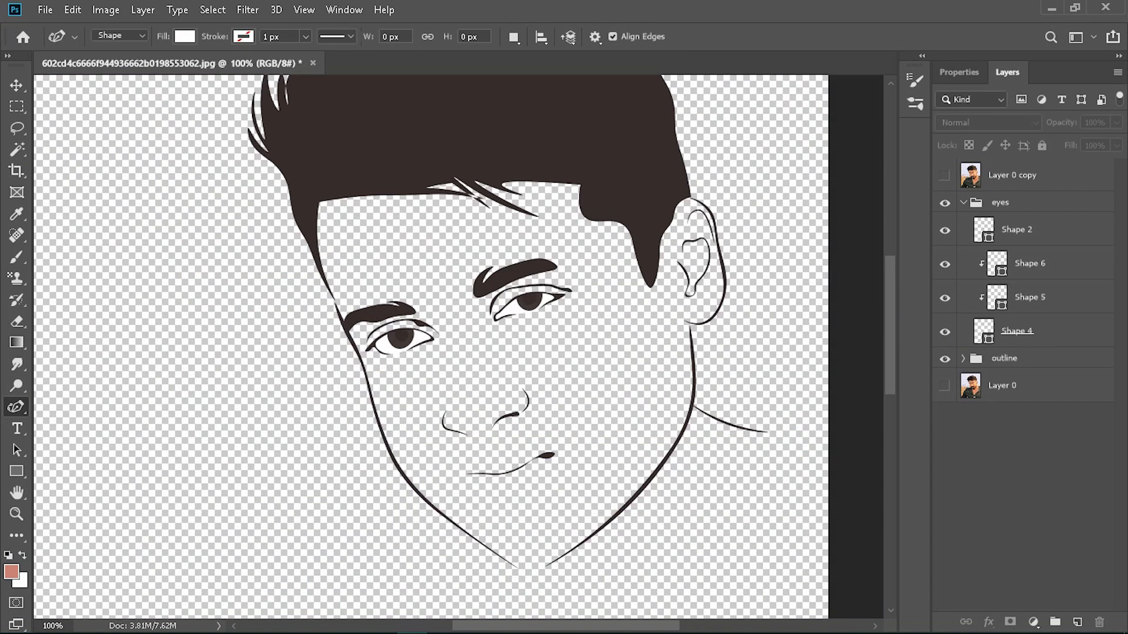
left_click(1030, 264)
key("Delete")
left_click(1022, 493)
Step: Choose Intersect Shape Areas for the outline shape and refine the anchor points of the hair strands over the forehead
key("ctrl+plus")
left_click(620, 242, "ctrl")
left_click_drag(547, 237, 602, 226)
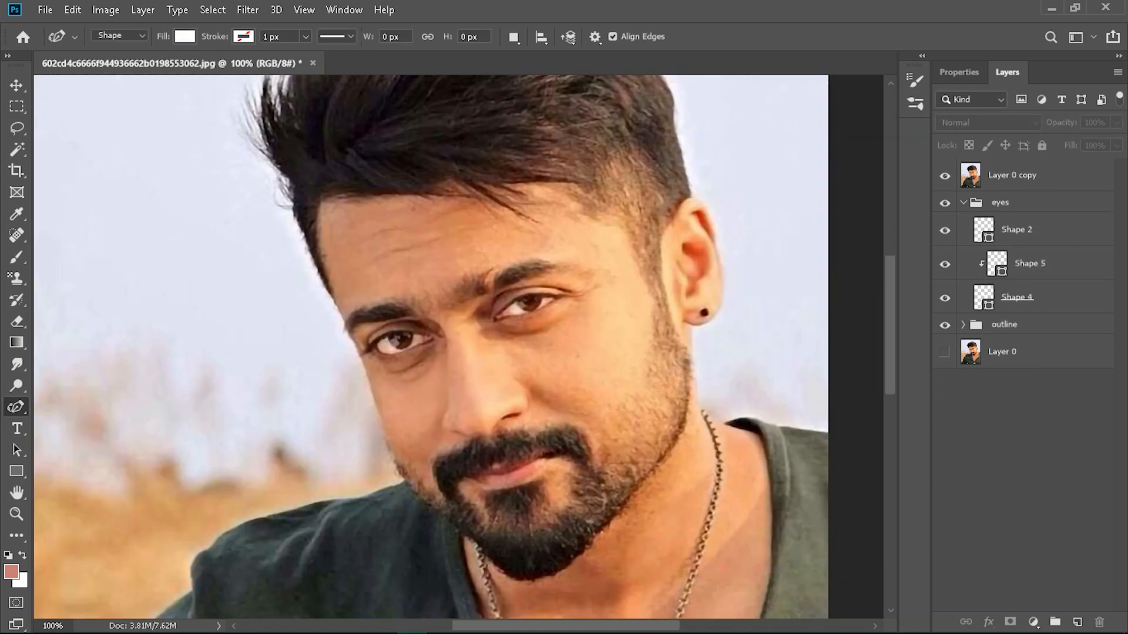
left_click(513, 36)
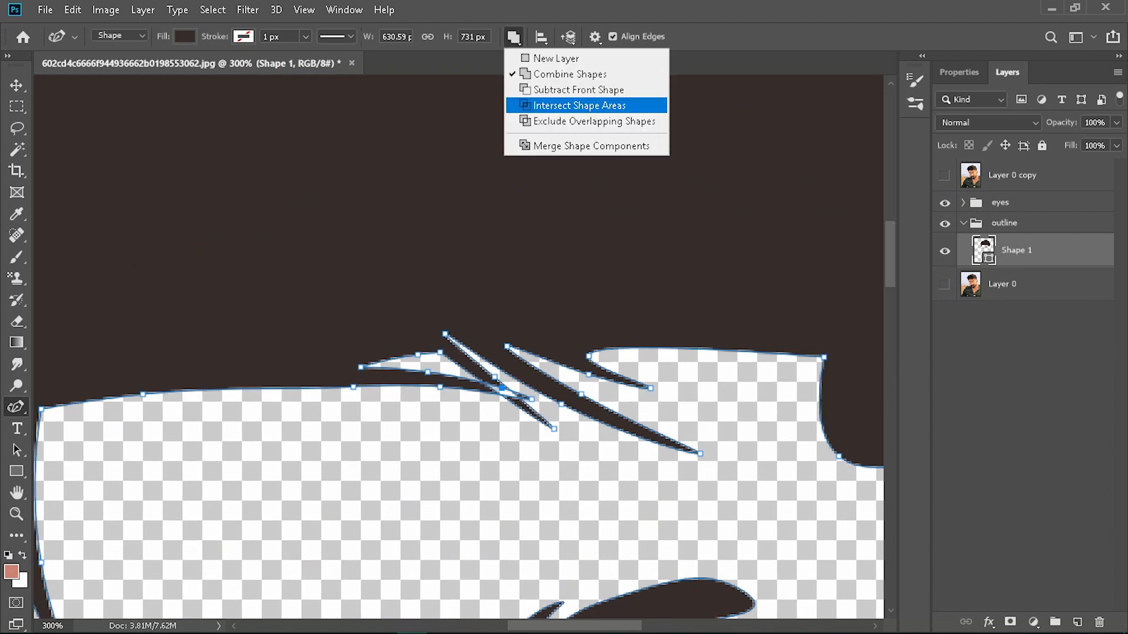
left_click(587, 103)
mouse_move(500, 389)
left_mouse_down()
mouse_move(482, 382)
mouse_move(499, 394)
left_mouse_up()
left_click_drag(428, 372, 387, 371)
left_click_drag(436, 374, 428, 359)
left_click_drag(588, 375, 601, 367)
left_click_drag(650, 388, 654, 382)
left_click_drag(700, 453, 707, 444)
left_click_drag(554, 429, 559, 425)
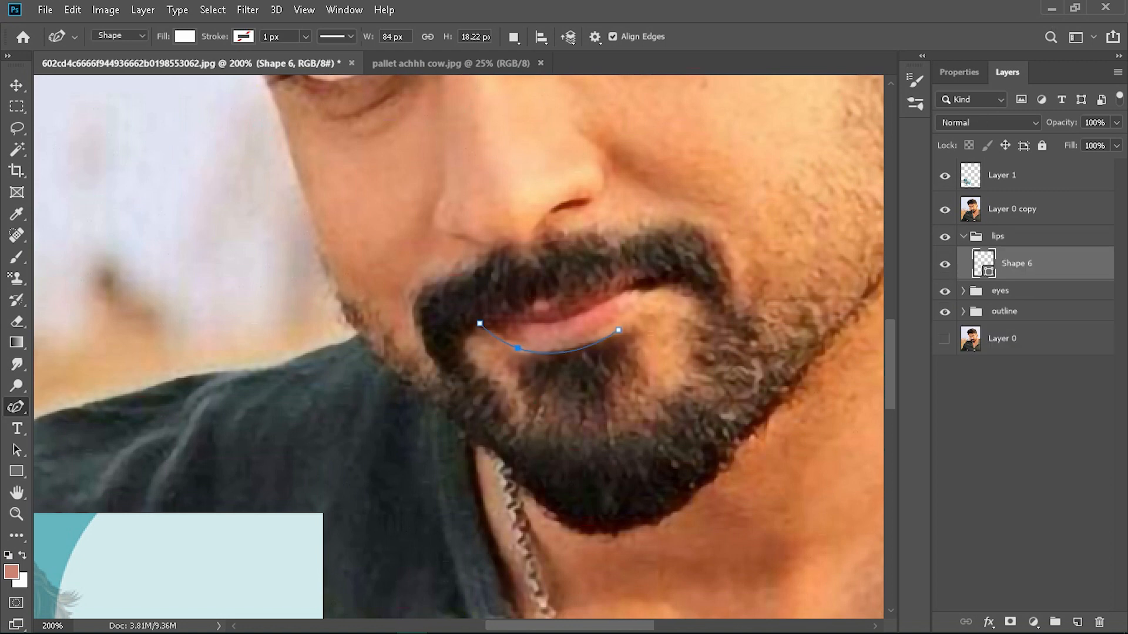
Step: Continue the lip shape around the right-hand mouth corner and along the upper lip
left_click(666, 278)
left_click(631, 271)
left_click(576, 292)
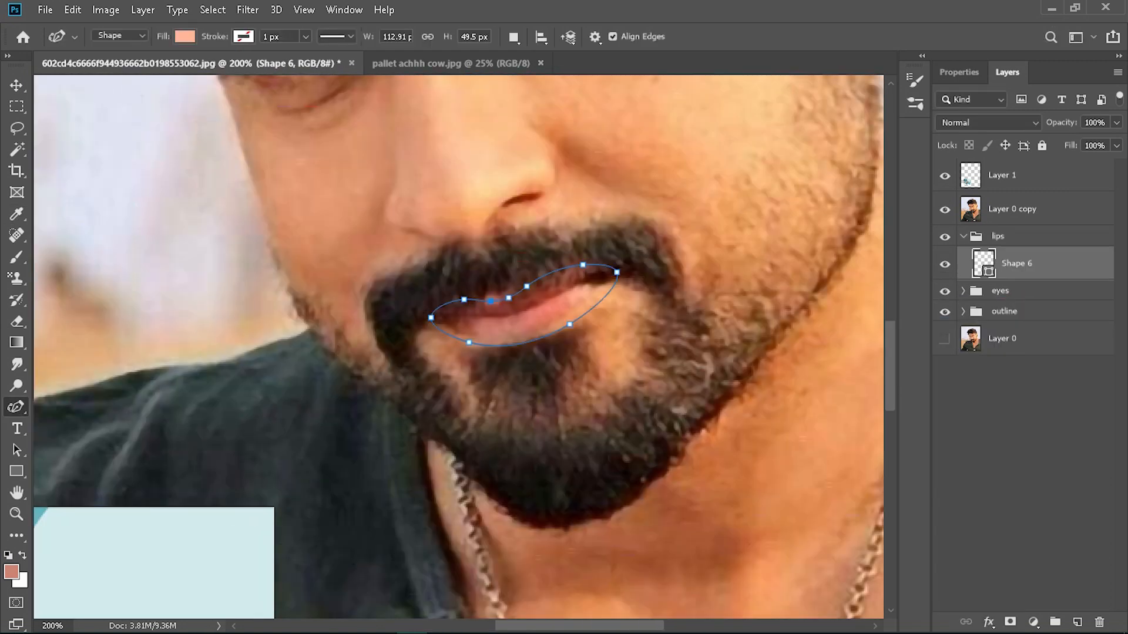
Step: Draw a lip shading shape from the left-hand mouth corner along the line between the lips to the right-hand corner
left_click(475, 341)
left_click(447, 326)
left_click(418, 322)
left_click(458, 313)
left_click(503, 311)
left_click(530, 300)
left_click(577, 278)
left_click(601, 272)
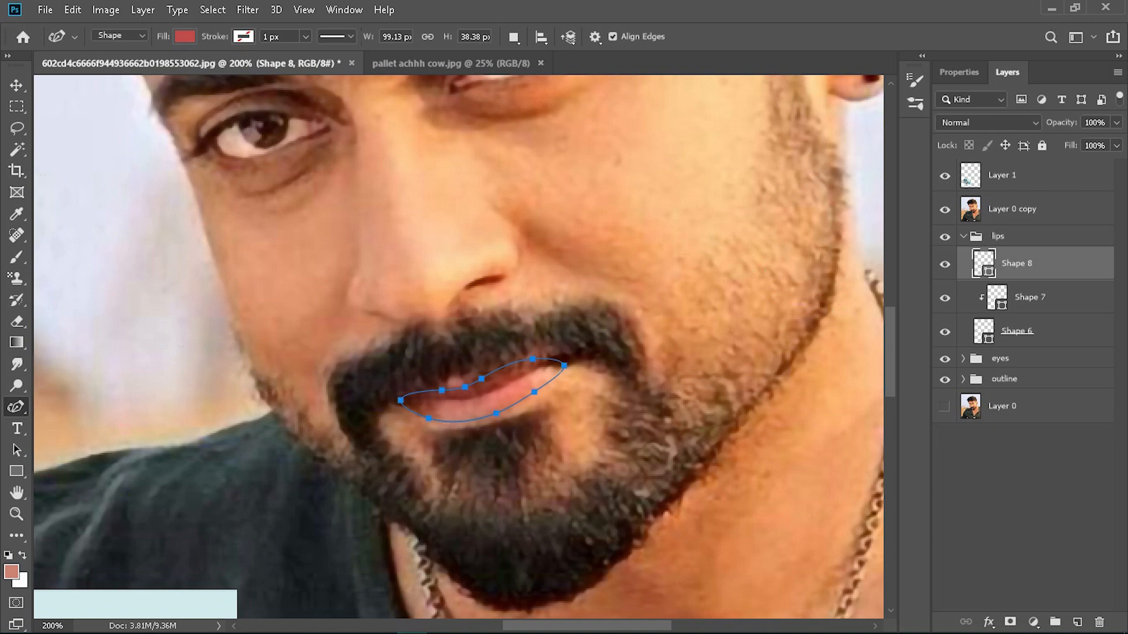
Step: Move the inner lip shape below the lip shading layer and recolour it with a lip colour sampled from the palette
key("ctrl+[")
left_click_drag(458, 500, 458, 211)
left_click_drag(353, 470, 695, 221)
double_click(996, 297)
left_click(188, 453)
key("Return")
left_click_drag(646, 82, 275, 608)
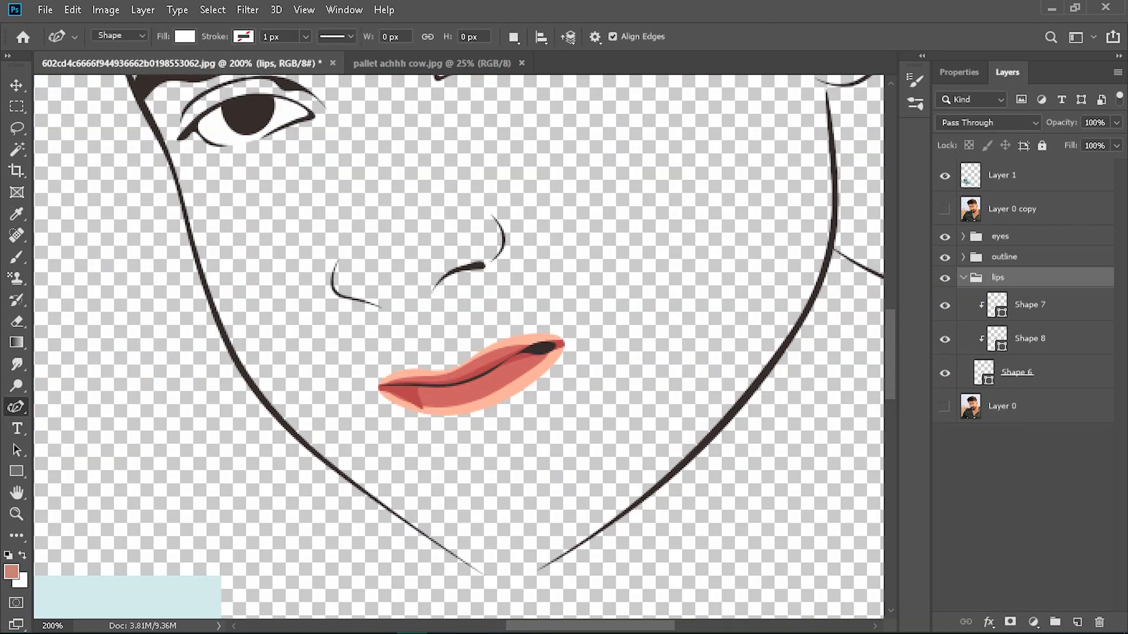
Step: Collapse the lips group and add a new group named skin directly below it
left_click_drag(458, 294, 458, 354)
left_click_drag(411, 293, 605, 352)
left_click(964, 277)
left_click(1001, 305)
left_click(1055, 622)
double_click(1004, 298)
type("skin")
left_click(1022, 470)
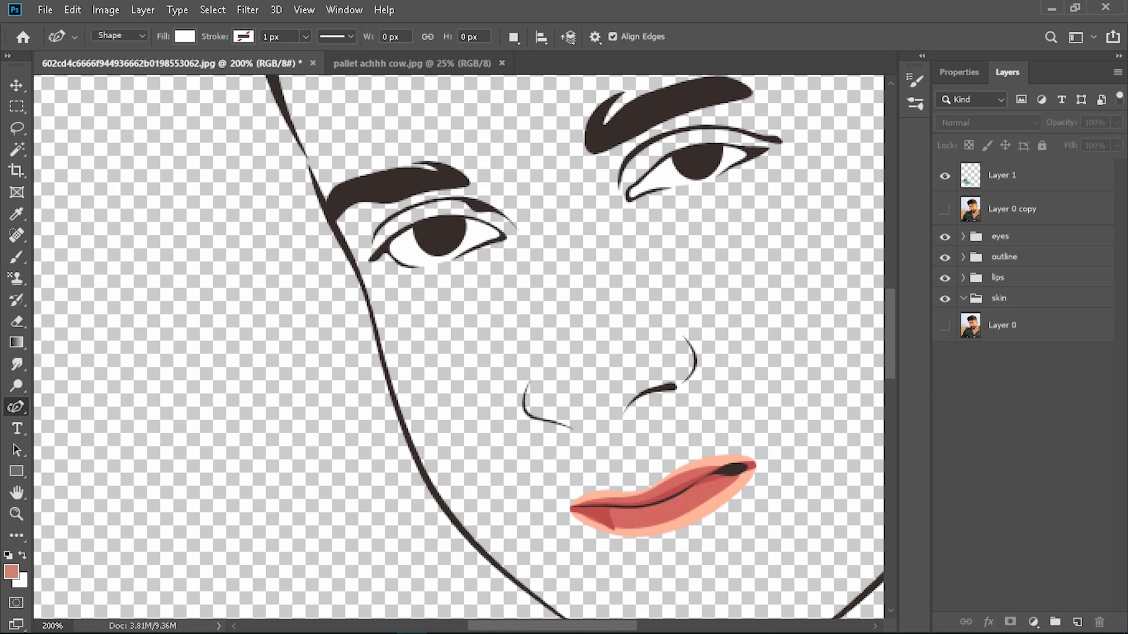
Step: Set the shape fill to the peach skin tone sampled from the palette
key("ctrl+minus")
scroll(458, 347, "down", 3)
left_click(184, 36)
left_click(260, 67)
left_click(235, 518)
key("Return")
Step: Start the base skin shape inside the hair, place its layer in the skin group and extend it across to the ear
scroll(411, 294, "up", 4)
left_click(359, 171)
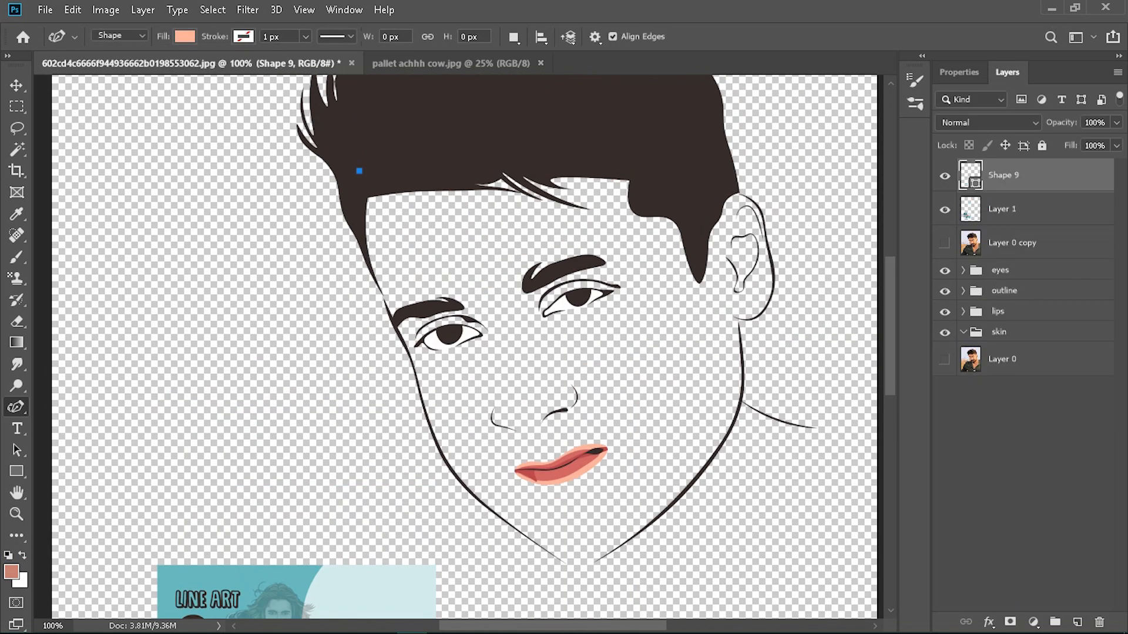
left_click_drag(1004, 175, 999, 332)
left_click(430, 135)
left_click(609, 144)
left_click(752, 201)
Step: Trace the skin shape around the outer edge of the ear, ending with a corner point below the earlobe
key("ctrl+plus")
left_click_drag(705, 206, 276, 448)
left_click(623, 312)
left_click(633, 340)
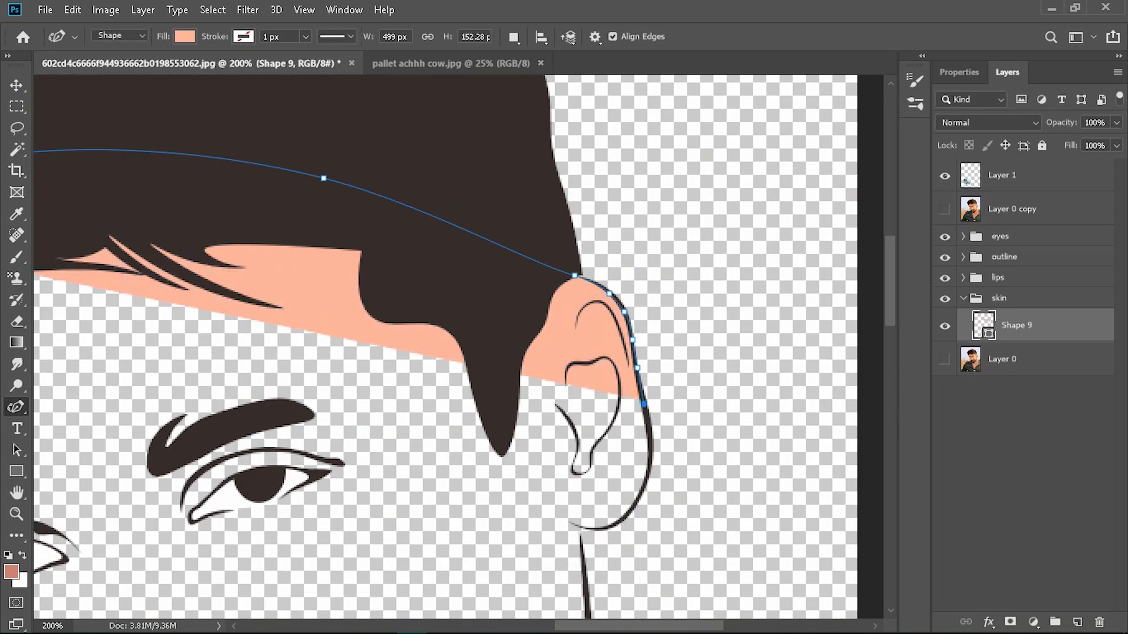
left_click(650, 431)
left_click(649, 467)
left_click(637, 500)
left_click(621, 522)
double_click(582, 528)
Step: Continue the skin shape down the side of the jaw and out along the neck line
scroll(581, 528, "down", 3)
left_click(584, 373)
left_click(587, 411)
left_click(608, 515)
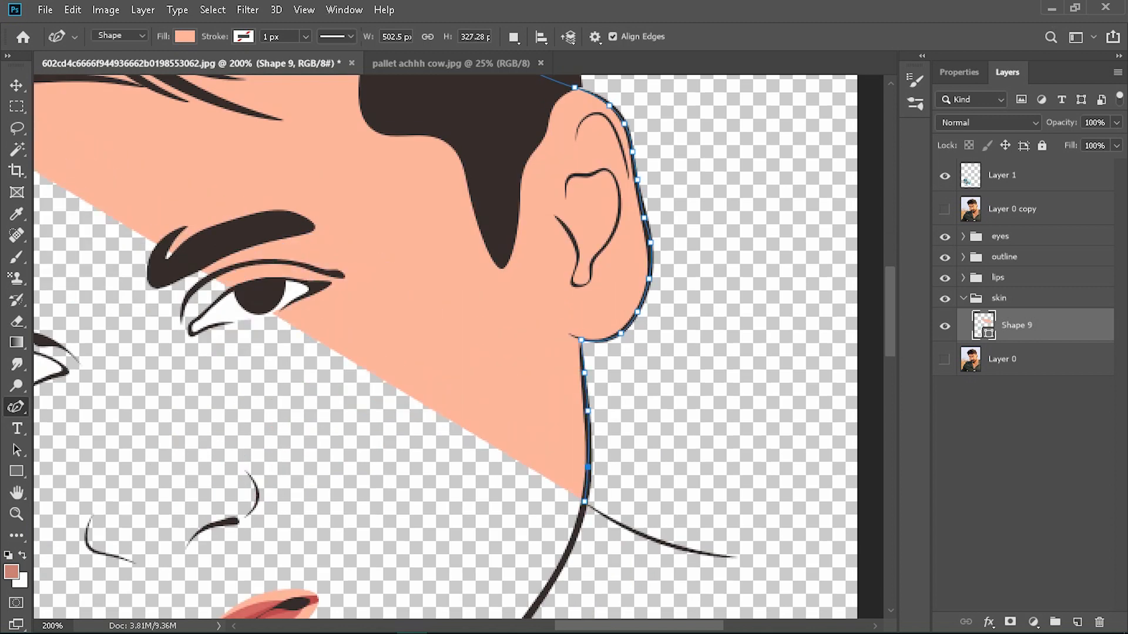
left_click(642, 534)
left_click(686, 550)
left_click(748, 557)
Step: Carry the skin shape around the chest and up the other side of the neck, using the photo copy as reference
scroll(748, 557, "down", 8)
left_click(945, 209)
scroll(699, 299, "down", 5)
left_click(699, 300)
left_click(466, 536)
scroll(353, 353, "up", 5)
left_click(211, 245)
left_click(157, 160)
left_click(944, 209)
Step: Refine the skin shape at the jaw and trace it up the left-hand cheek and temple into the hair
left_click_drag(156, 309, 190, 331)
left_click(165, 302)
left_click(138, 265)
scroll(138, 265, "up", 5)
scroll(121, 376, "left", 5)
left_click(391, 427)
left_click(371, 351)
left_click(340, 278)
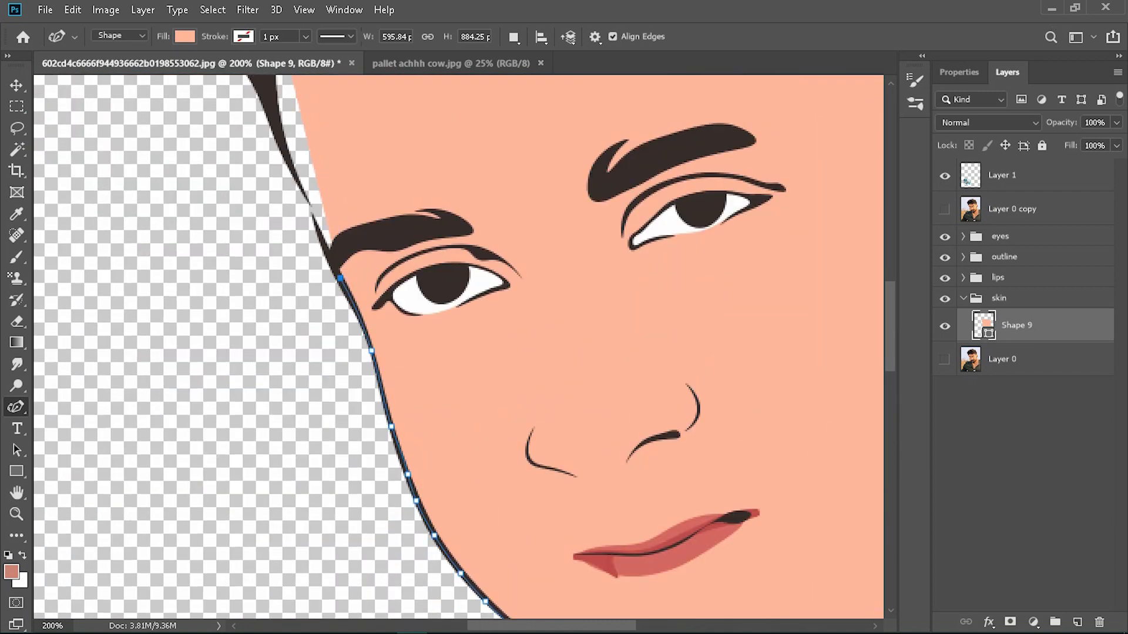
left_click(318, 232)
scroll(318, 232, "up", 3)
left_click(276, 297)
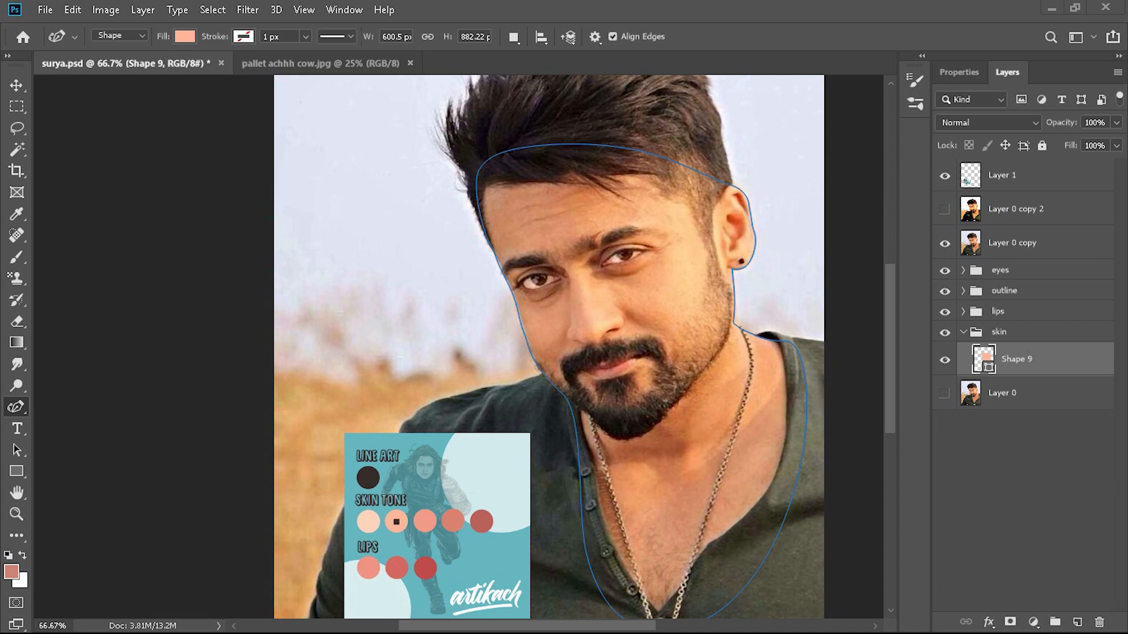
Step: Draw the hair's shadow edge across the forehead in a new shape layer above the base skin
left_click(1022, 505)
key("ctrl+plus")
scroll(458, 347, "right", 5)
scroll(458, 347, "up", 3)
left_click(1022, 359)
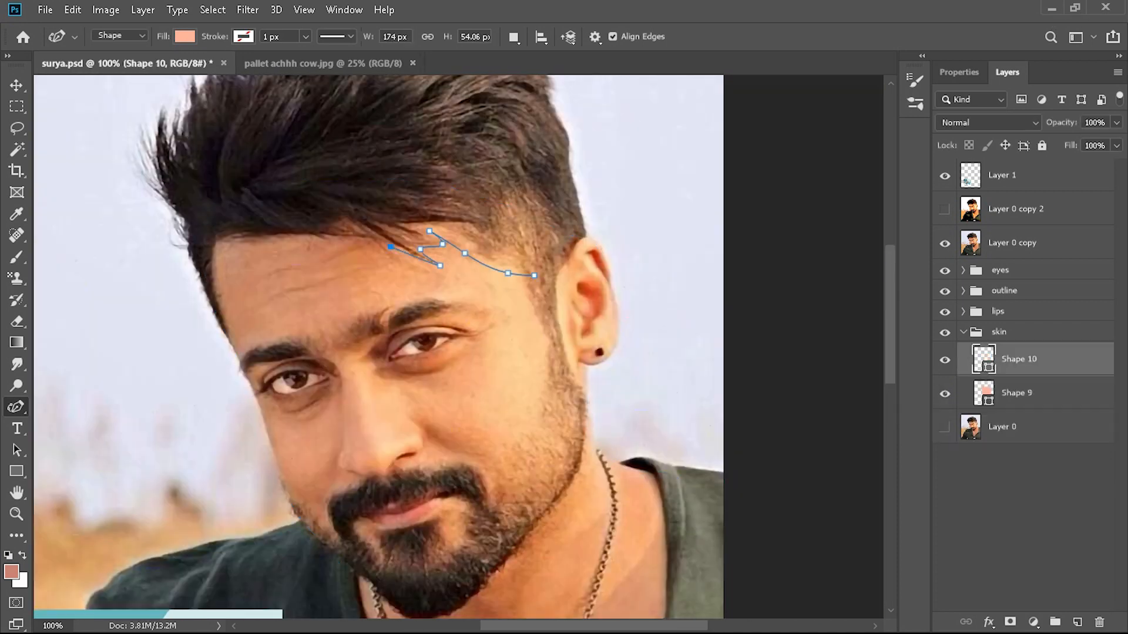
left_click(398, 258)
left_click(365, 241)
left_click(315, 241)
left_click(248, 247)
Step: Bring the hair shadow shape down the left-hand temple and back around through the hair
left_click(222, 250)
left_click(226, 300)
left_click(228, 344)
left_click(153, 233)
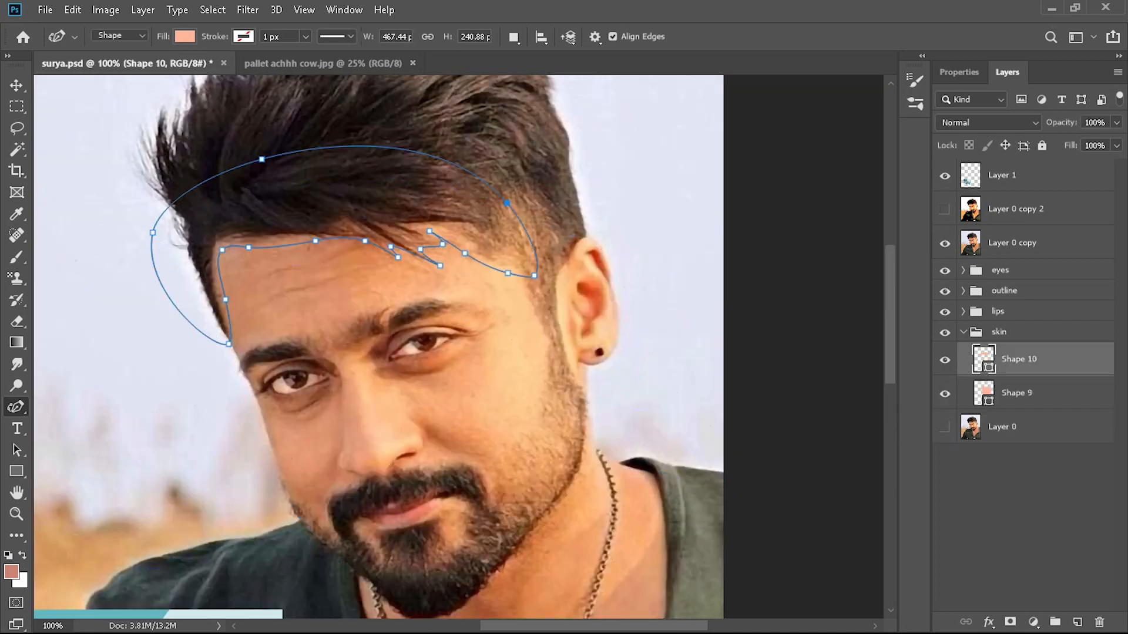
Step: Add a shadow shape around the right-hand eyebrow in the same shape layer
key("ctrl+plus")
scroll(458, 347, "left", 4)
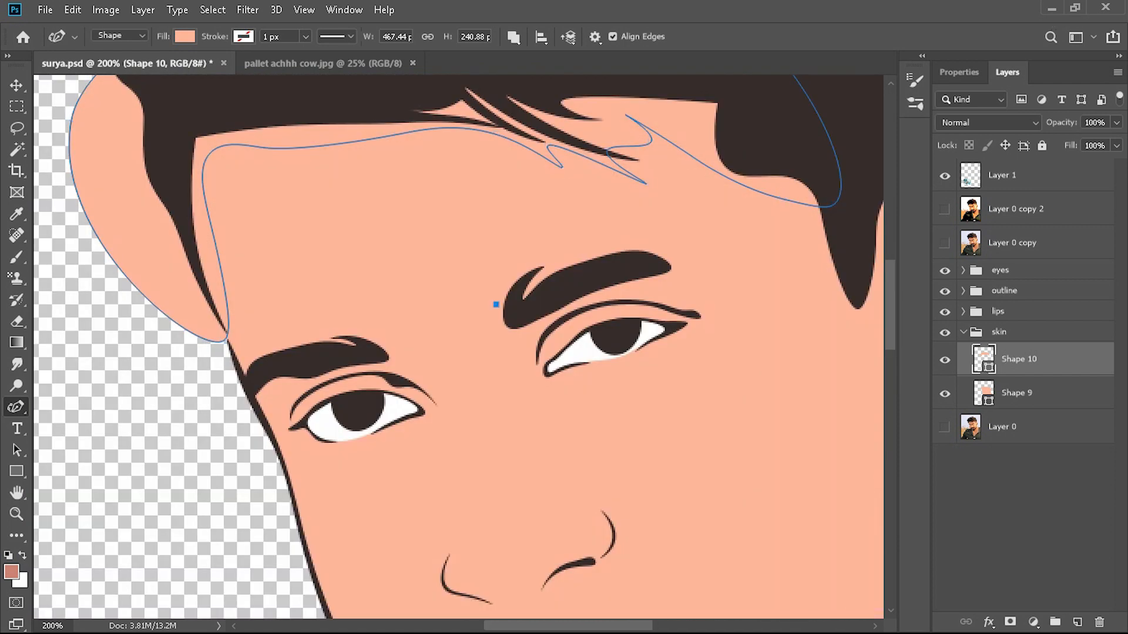
left_click(497, 304)
left_click(536, 276)
left_click(604, 249)
left_click(681, 258)
left_click(696, 270)
left_click(637, 288)
left_click(590, 296)
left_click(551, 316)
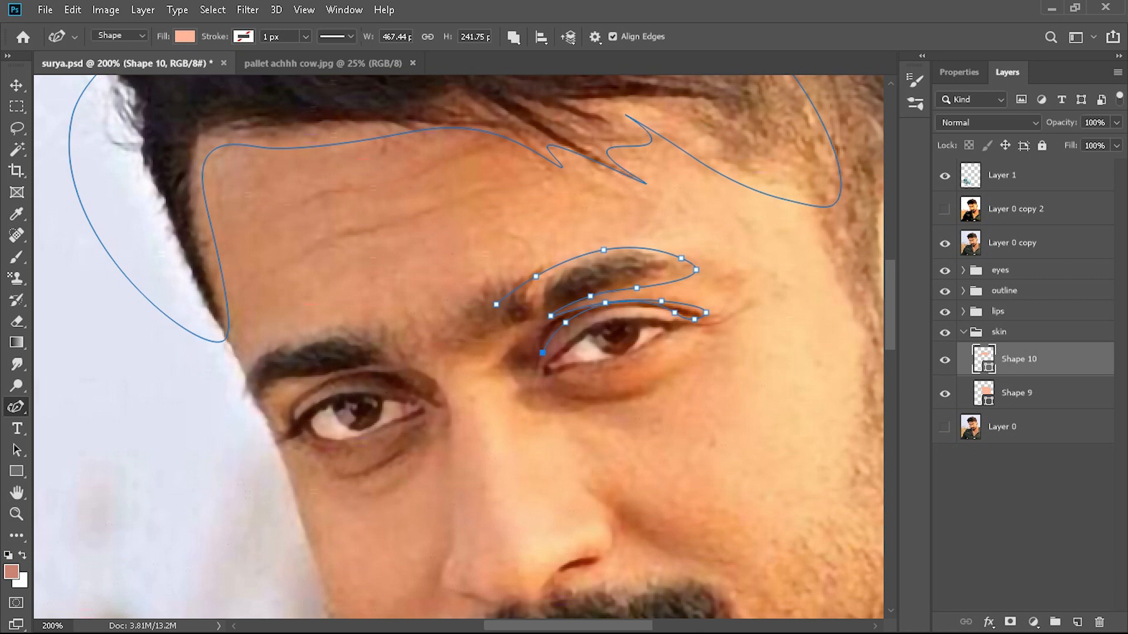
Step: Continue the shadow around the right-hand eye and shape a curved crease beneath it
left_click(585, 367)
scroll(676, 335, "left", 3)
left_click(679, 389)
left_click_drag(742, 403, 717, 408)
left_click_drag(735, 392, 726, 390)
left_click_drag(772, 396, 772, 386)
Step: Trace the shadow over the left-hand eyebrow and adjust the one around the eye
left_click(404, 350)
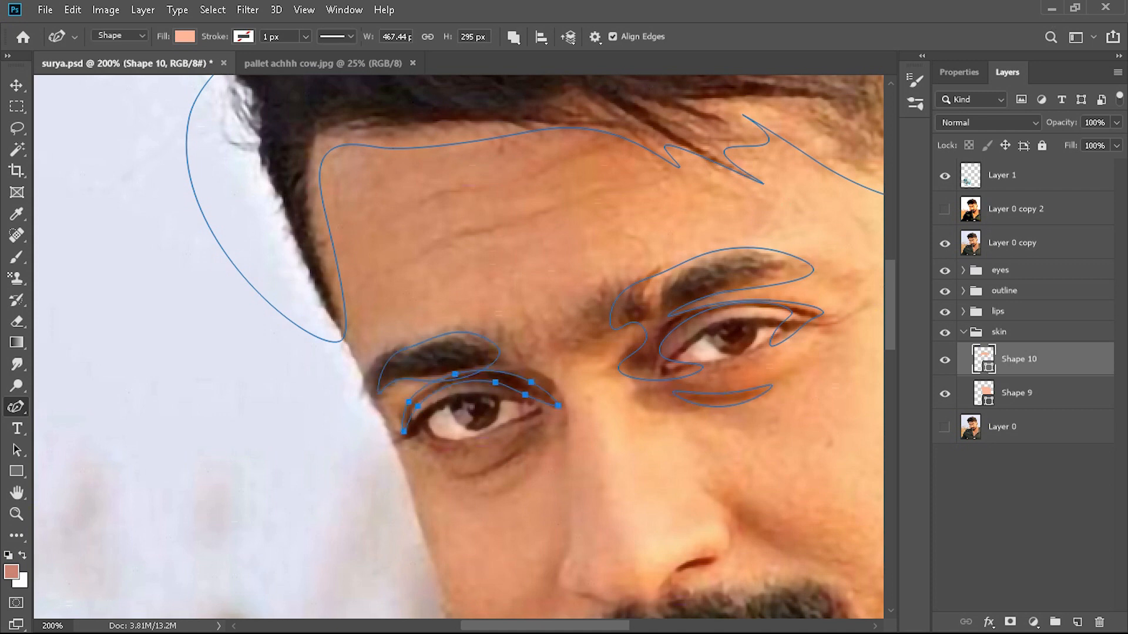
left_click_drag(404, 432, 408, 434)
left_click_drag(412, 416, 461, 444)
Step: Draw a thin closed crease shape beneath the left-hand eye
left_click(519, 446)
left_click(484, 469)
left_click(453, 473)
left_click(491, 476)
left_click(520, 446)
scroll(519, 446, "down", 3)
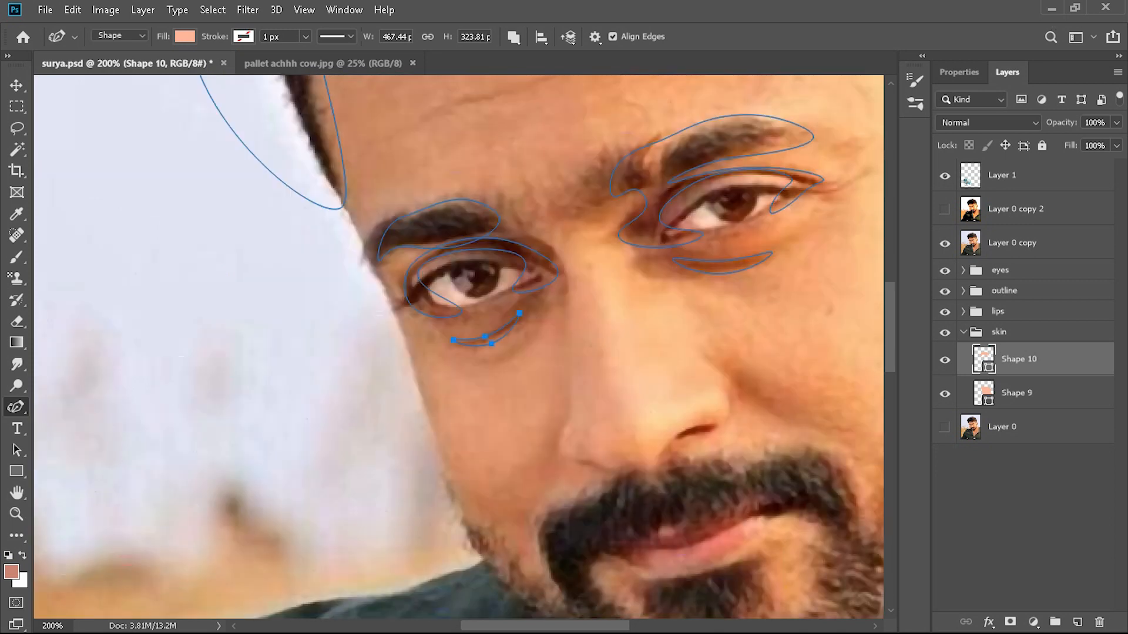
scroll(458, 347, "down", 1)
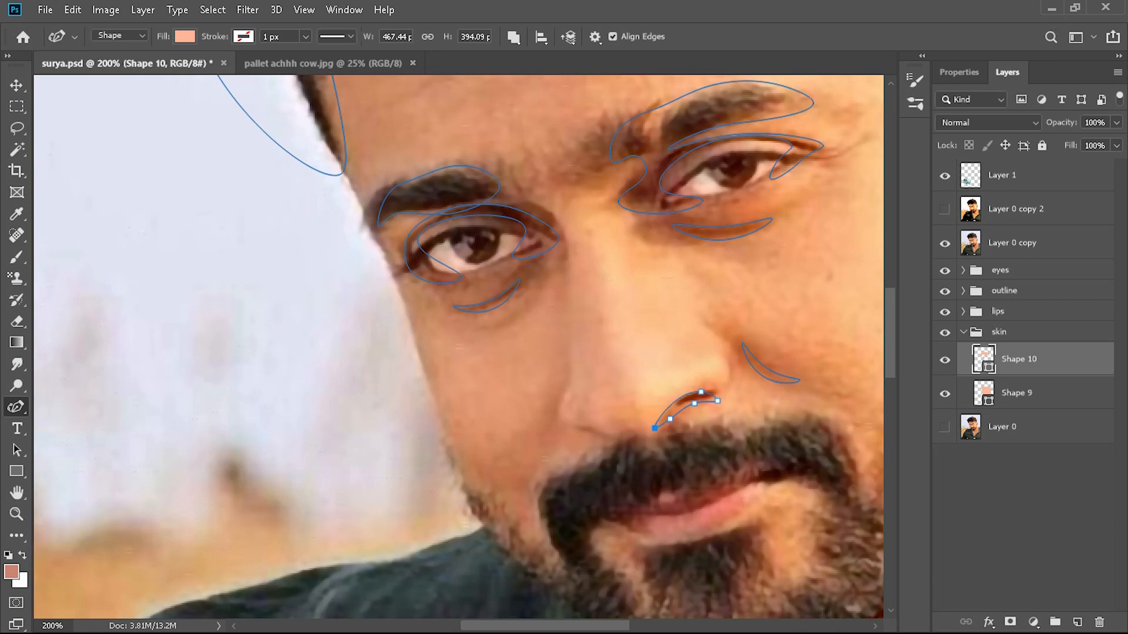
Step: Move the new face shading layer between the shadow and base skin layers and trace its edge over both eyebrows
scroll(457, 347, "up", 4)
scroll(457, 348, "right", 10)
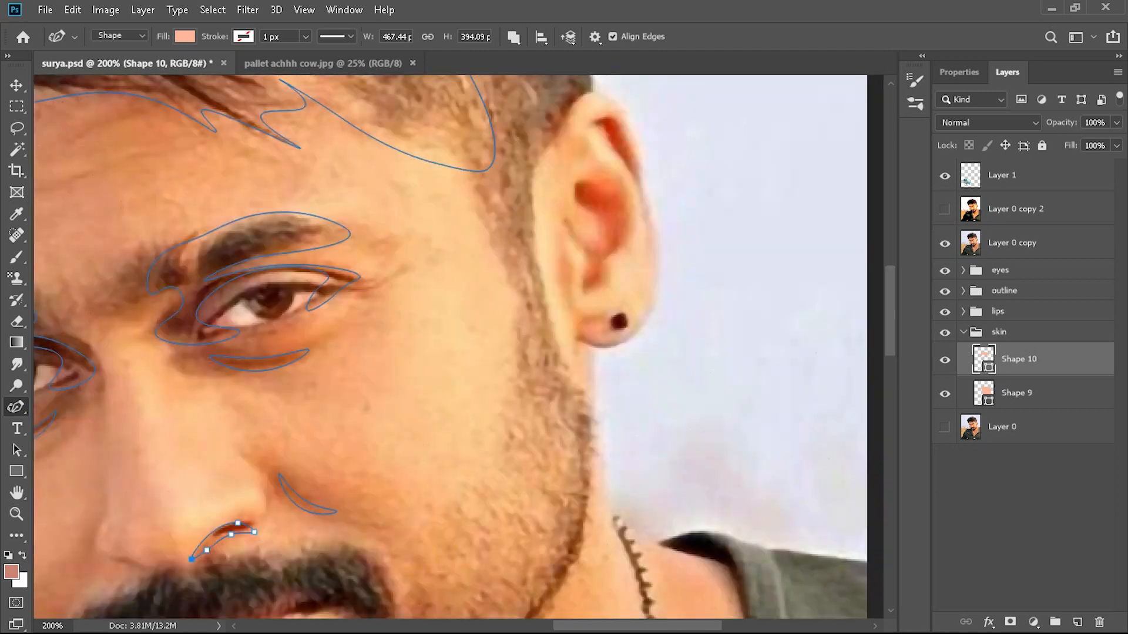
scroll(458, 347, "left", 10)
scroll(458, 347, "down", 1)
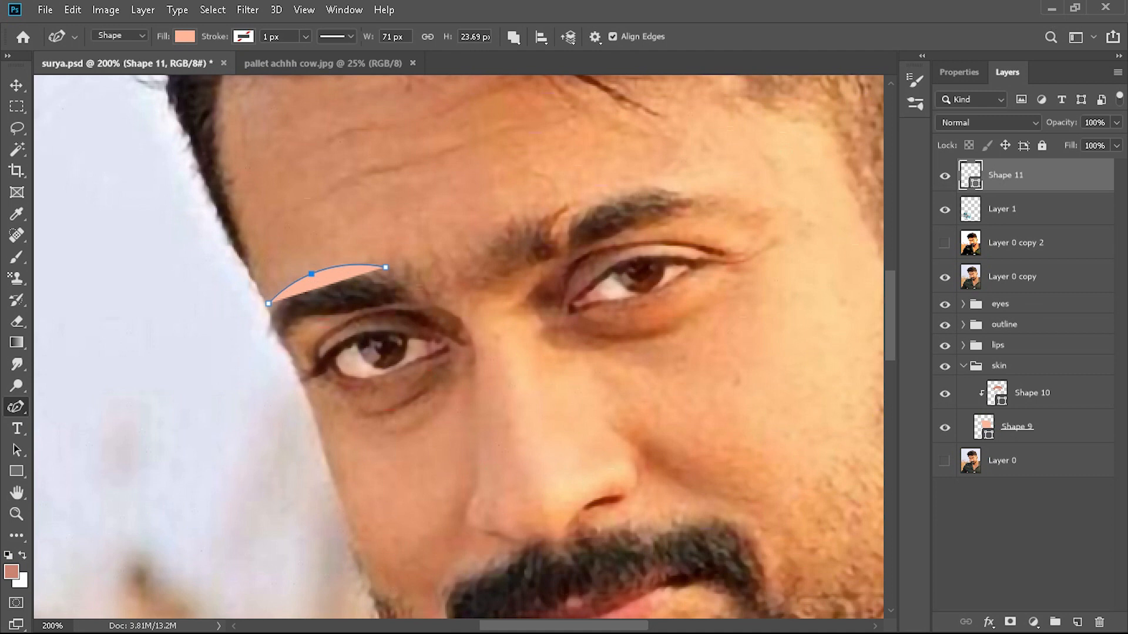
left_click_drag(1006, 175, 1032, 410)
left_click(420, 277)
left_click(481, 238)
left_click(529, 214)
left_click(664, 188)
left_click(761, 213)
left_click(693, 226)
left_click(633, 230)
Step: Adjust the shading edge beside the nose and close the shape at the left-hand eyebrow
left_click_drag(463, 380, 477, 377)
scroll(476, 377, "down", 2)
scroll(476, 376, "up", 1)
left_click(478, 376)
left_click(461, 410)
left_click(267, 200)
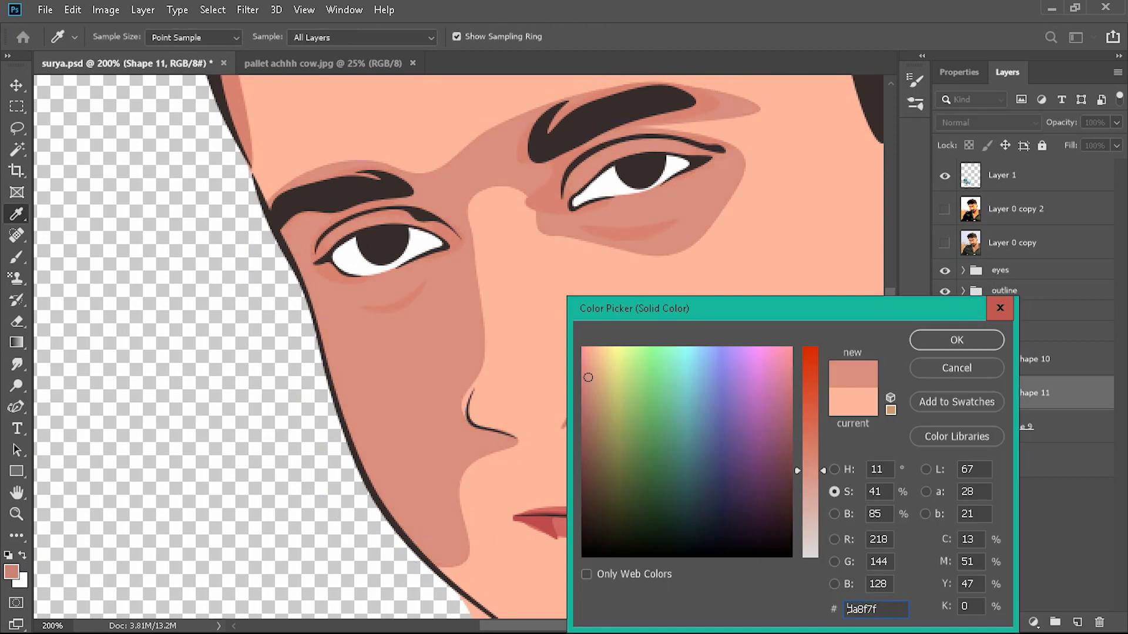
Step: Set the face shading fill to #da8f7f, try the Subtract Front Shape operation and undo the last change
left_click(957, 337)
left_click(513, 37)
left_click(578, 90)
key("ctrl+z")
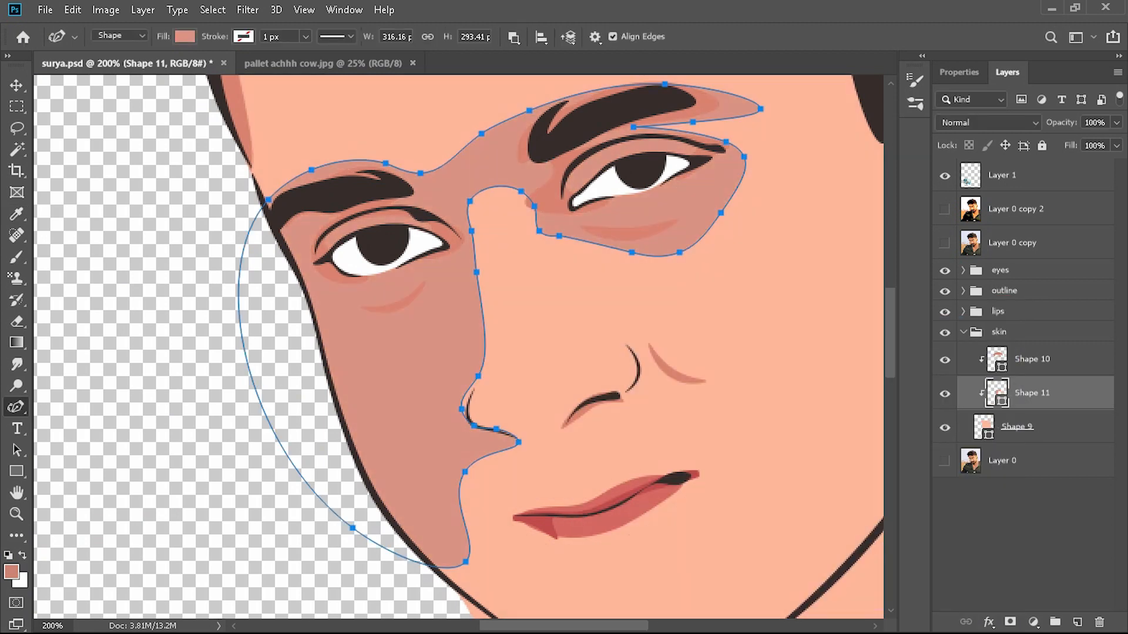
Step: Cut a closed, curved cheek patch out of the face shading below the left-hand eye and refine the shading edge beside the nostril
key("x")
left_click(945, 244)
left_click(944, 243)
left_click_drag(402, 452, 405, 442)
left_click(945, 243)
left_click(945, 243)
left_click_drag(465, 394, 470, 395)
left_click_drag(516, 447, 519, 443)
scroll(519, 443, "up", 3)
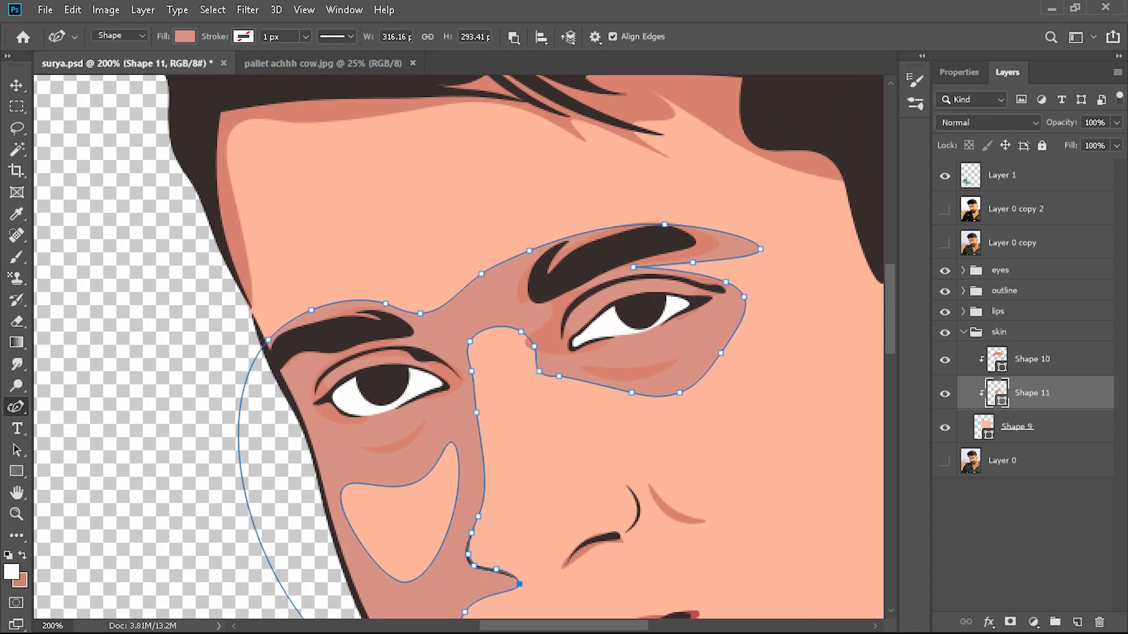
Step: Set the path operation to Combine Shapes and trace two shadow shapes inside the right-hand ear on the same layer
key("Escape")
scroll(458, 347, "down", 3)
scroll(458, 346, "right", 4)
scroll(458, 347, "up", 5)
left_click(513, 38)
left_click(564, 71)
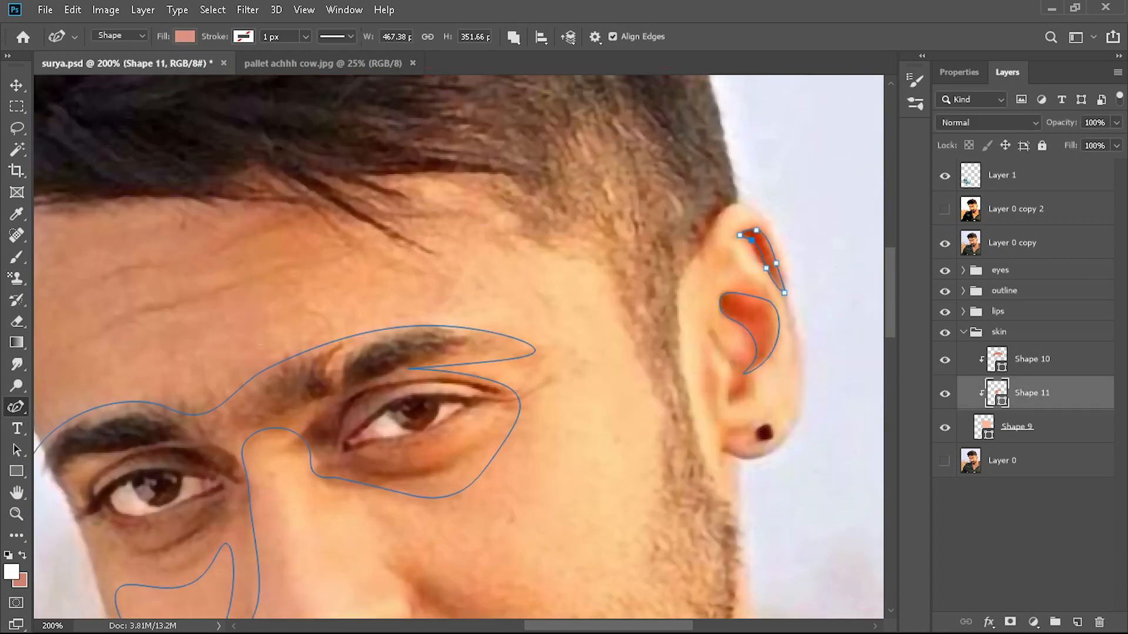
left_click_drag(766, 269, 768, 271)
Step: Trace a closed shading shape from the right side of the nose across the cheek to the corner of the mouth
scroll(458, 347, "down", 6)
left_click(387, 279)
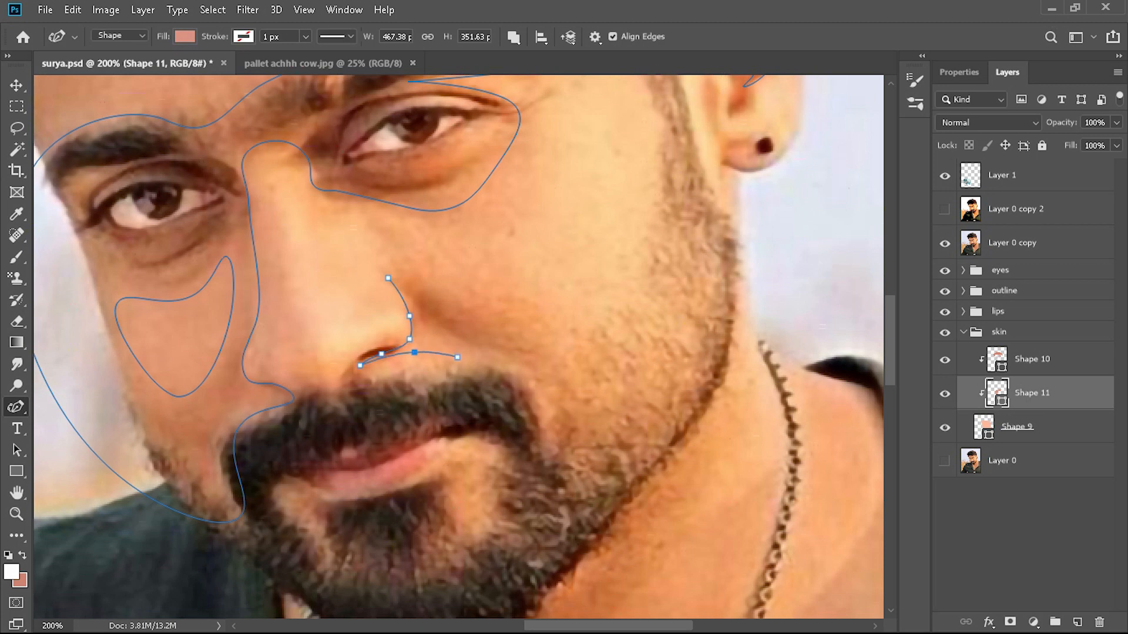
left_click(590, 393)
left_click(519, 333)
left_click(387, 279)
left_click_drag(388, 279, 383, 270)
left_click(444, 290)
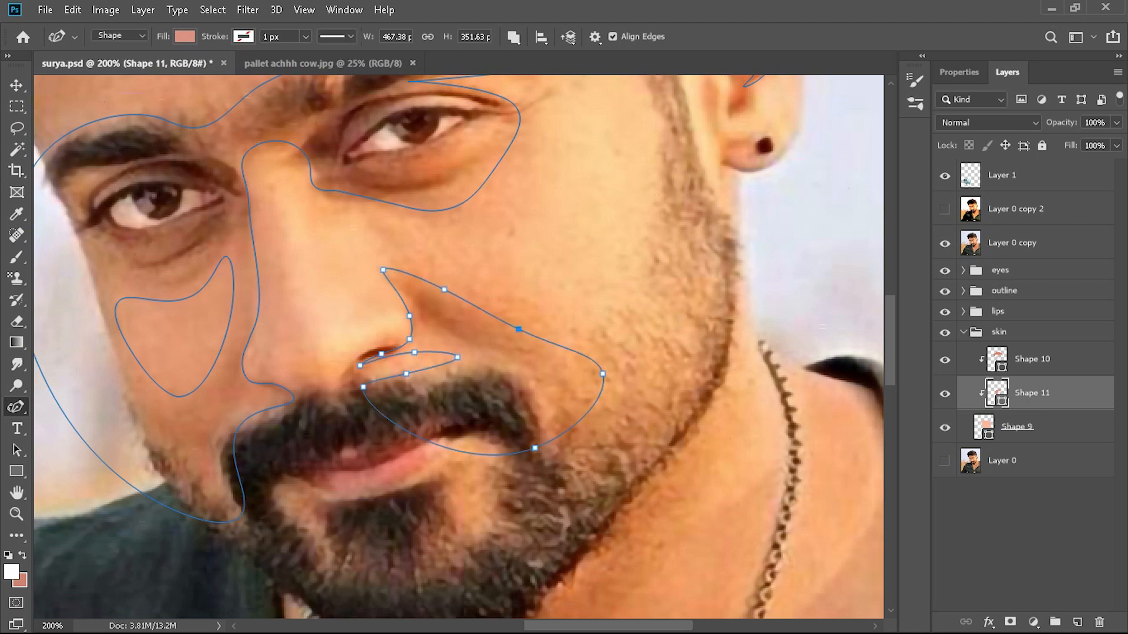
left_click(944, 243)
left_click(1022, 546)
Step: Recolour the Shape 11 face shading with a tone sampled from the skin tone palette
scroll(458, 347, "down", 4)
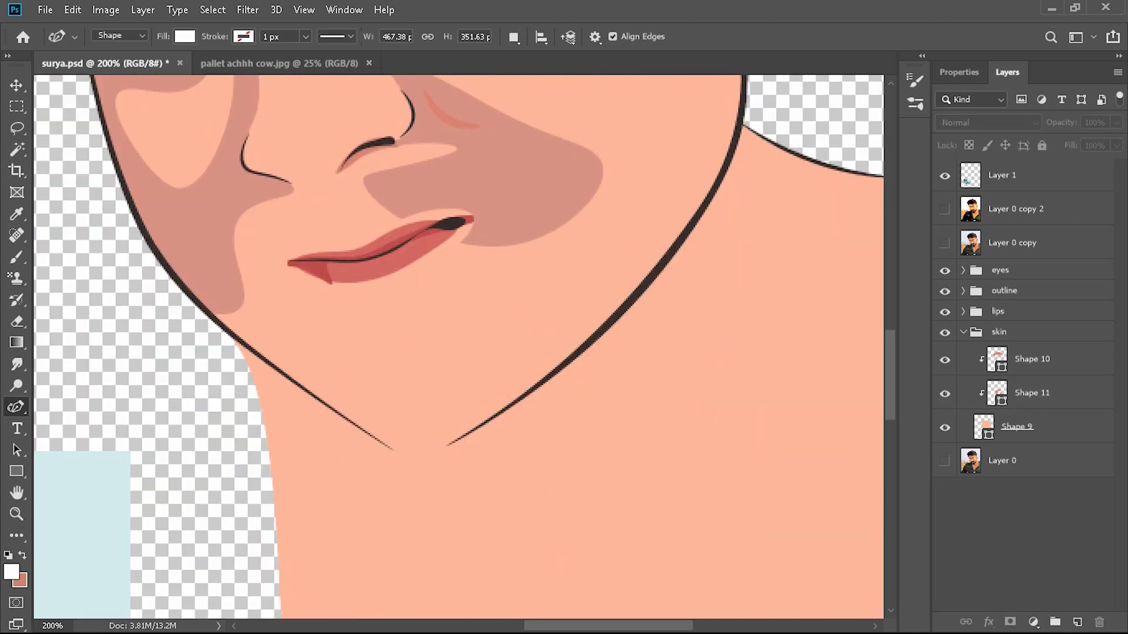
scroll(459, 347, "left", 10)
scroll(458, 346, "down", 8)
double_click(996, 393)
left_click(319, 315)
key("Return")
scroll(458, 346, "up", 12)
scroll(458, 346, "right", 11)
left_click(1022, 546)
scroll(458, 347, "left", 5)
left_click(945, 244)
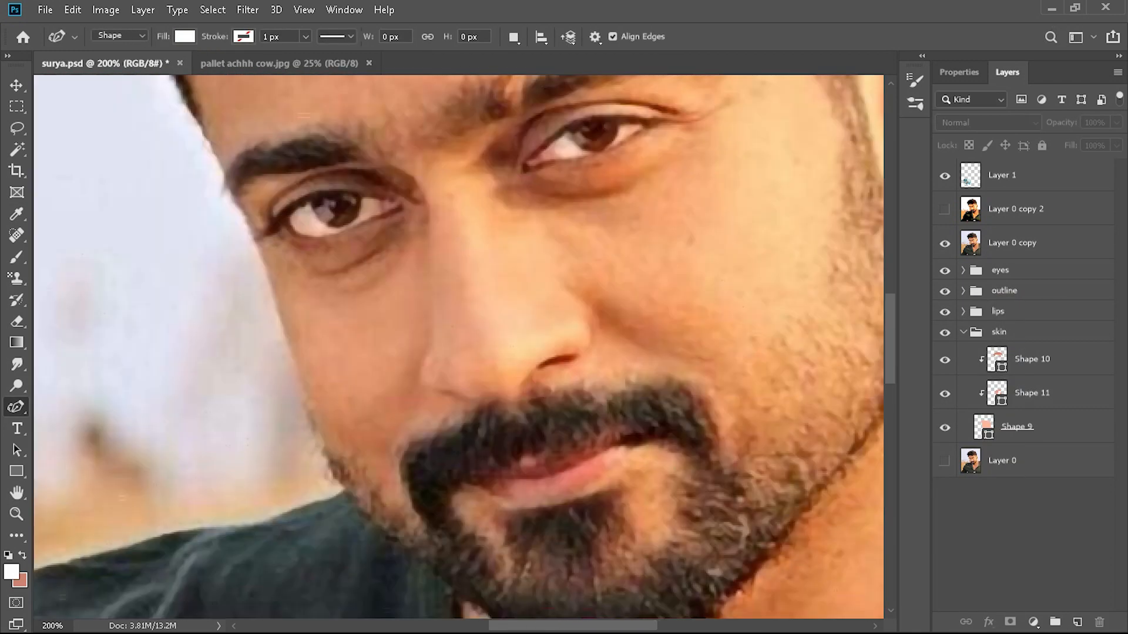
scroll(458, 346, "up", 4)
left_click(1037, 427)
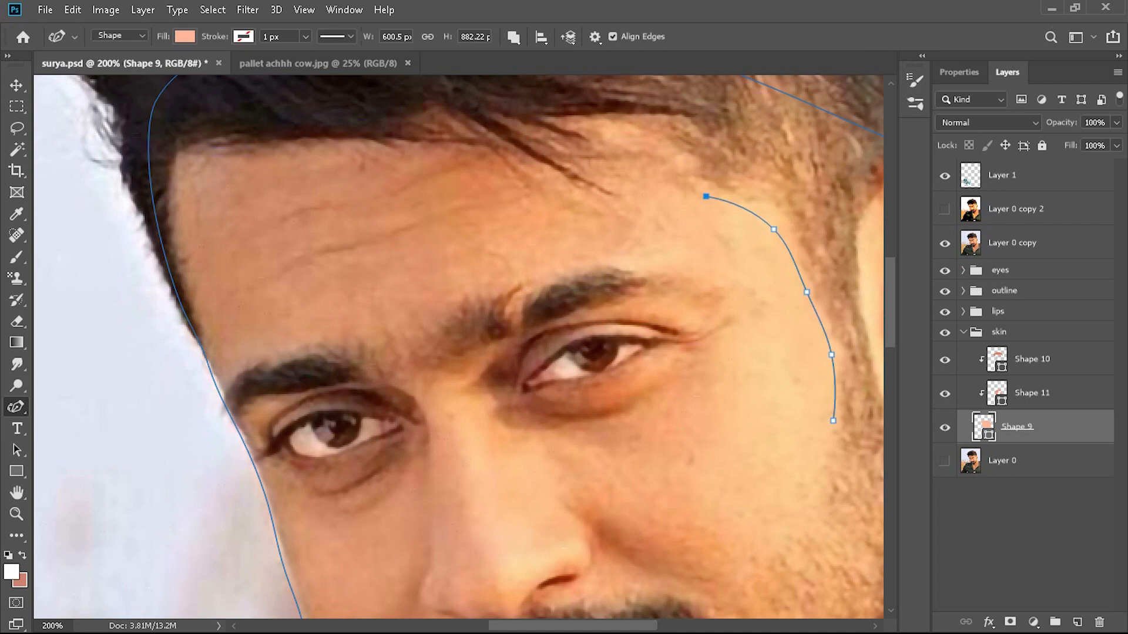
double_click(716, 294)
left_click_drag(633, 259, 641, 269)
double_click(609, 309)
left_click(688, 323)
left_click(706, 347)
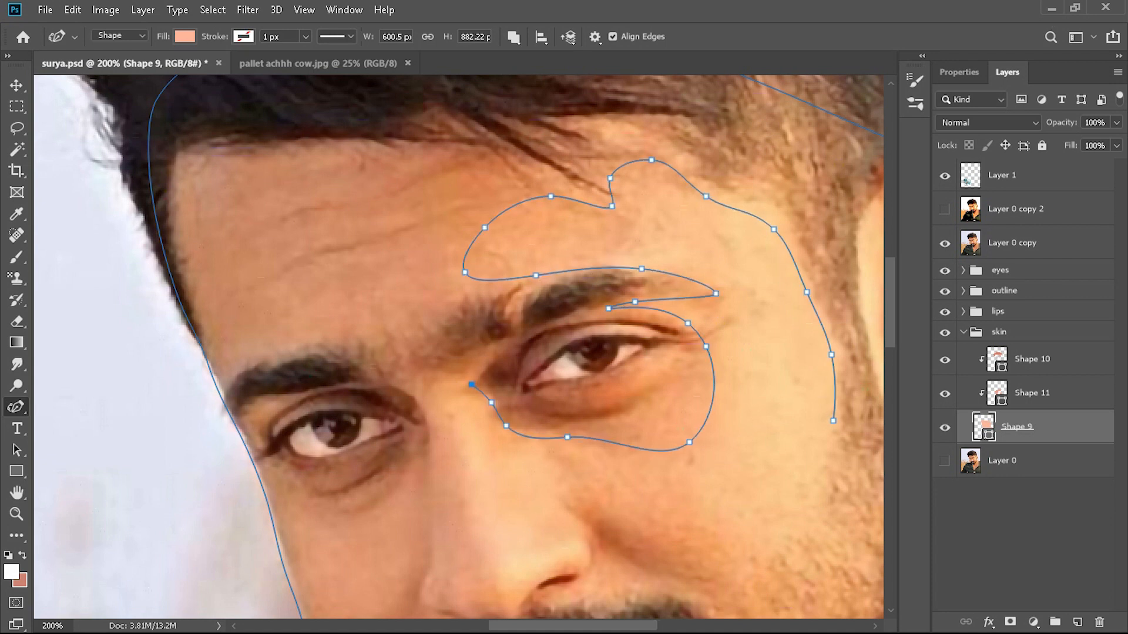
left_click(471, 384)
left_click(441, 394)
left_click(455, 435)
scroll(455, 435, "down", 4)
left_click(474, 341)
scroll(554, 351, "down", 1)
left_click(554, 350)
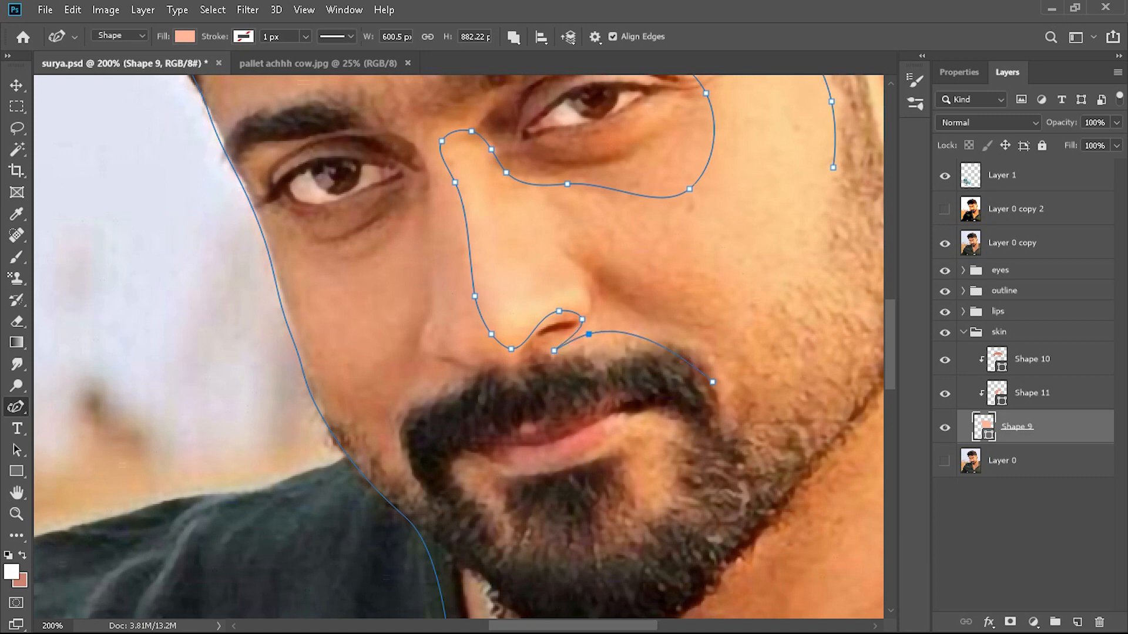
scroll(680, 460, "right", 1)
left_click(680, 524)
scroll(662, 353, "up", 8)
left_click(662, 206)
scroll(662, 206, "right", 4)
scroll(578, 281, "down", 4)
left_click(578, 281)
left_click_drag(578, 281, 582, 281)
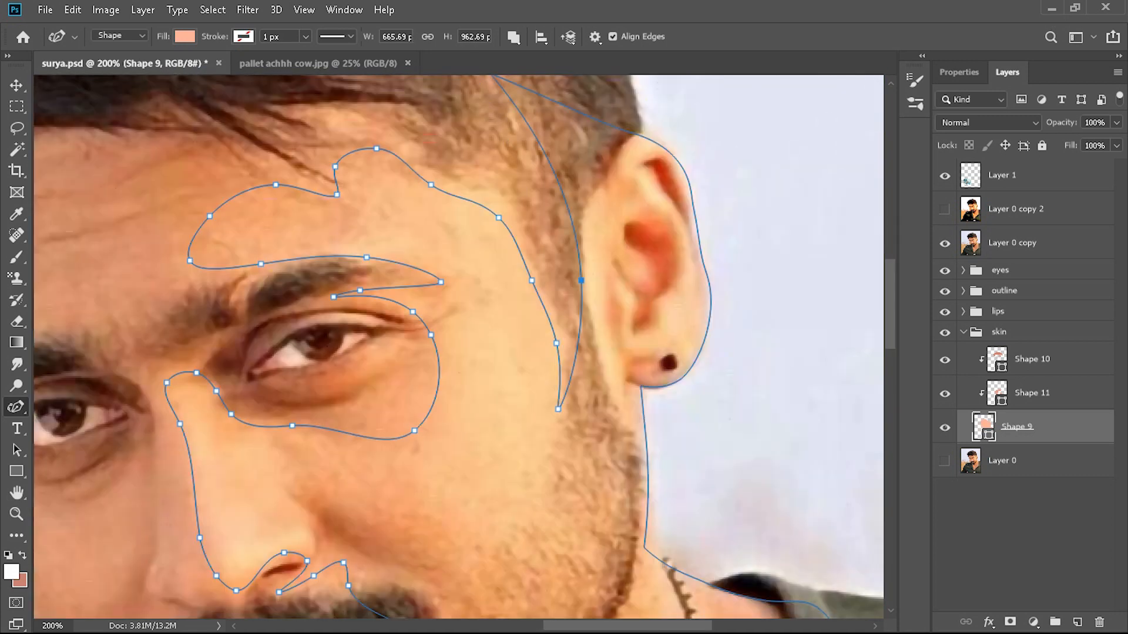
left_click(574, 219)
scroll(459, 346, "left", 5)
scroll(459, 347, "down", 1)
left_click(1025, 547)
Step: Trace a new clipped shading layer above the base skin, from the right-hand temple across the forehead and around the eyebrow and eye
left_click(1016, 427)
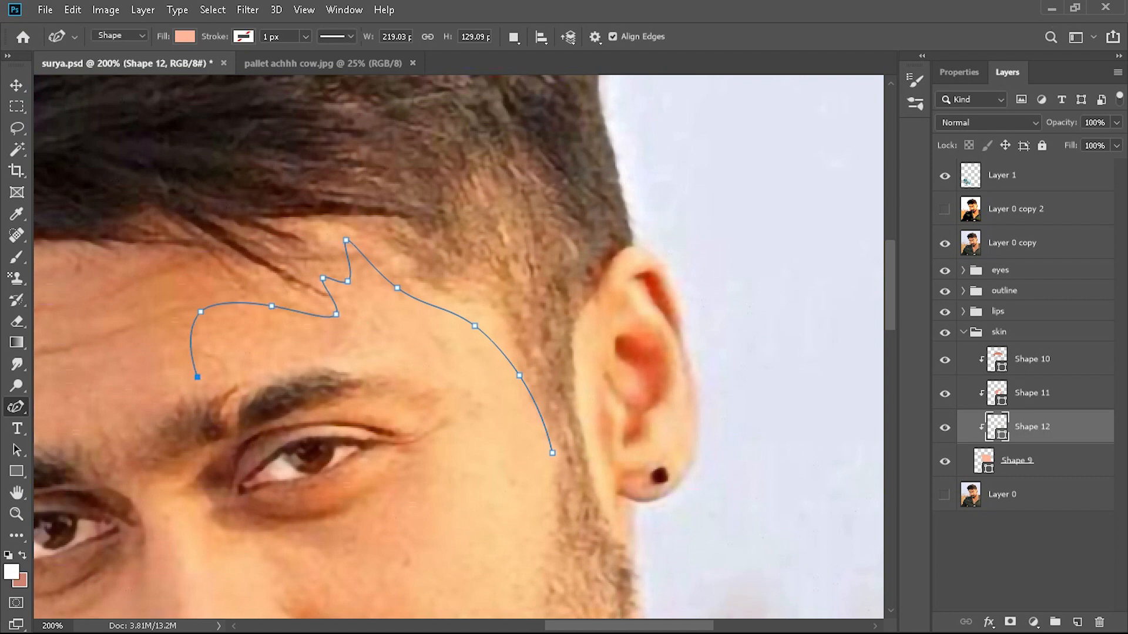
left_click(280, 374)
left_click(359, 369)
left_click(431, 395)
left_click(336, 413)
left_click(410, 428)
left_click(421, 453)
scroll(458, 347, "down", 3)
left_click(384, 364)
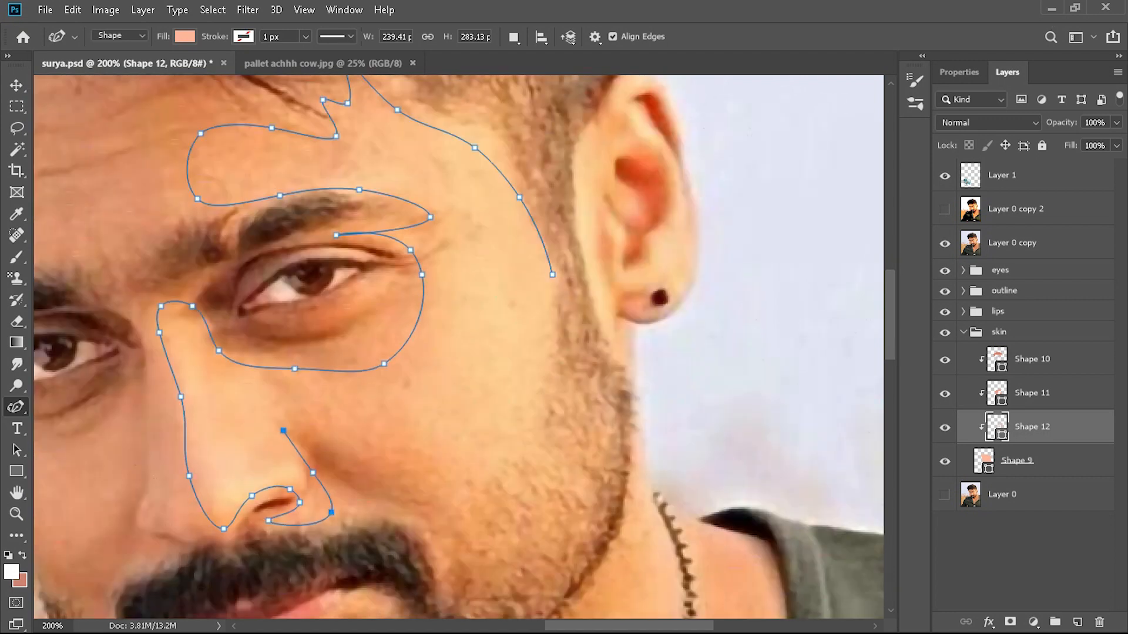
Step: Continue the light shading edge along the lower cheek and chin, then close the shape outside the face and over the hair
scroll(459, 347, "down", 3)
left_click(570, 488)
scroll(459, 347, "left", 5)
left_click(626, 607)
left_click(195, 403)
scroll(459, 347, "up", 9)
left_click(390, 184)
left_click(814, 382)
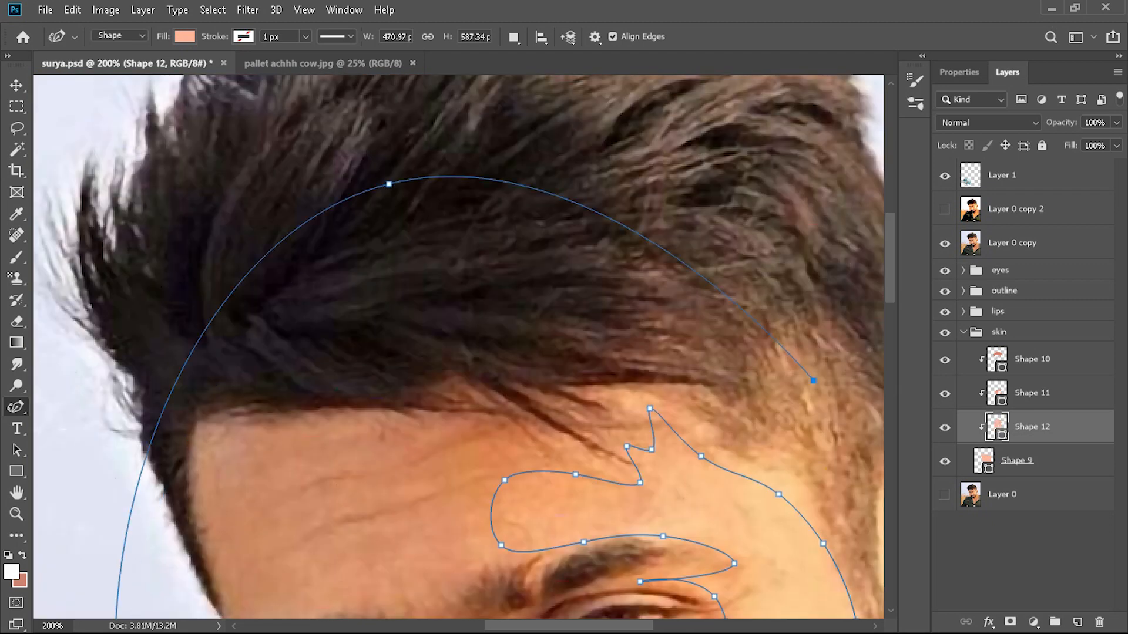
left_click(686, 459)
Step: Hide the reference photo and set the Shape 12 shading fill to #ffad8f
scroll(458, 346, "down", 11)
scroll(458, 346, "left", 4)
scroll(459, 347, "right", 5)
scroll(459, 346, "up", 10)
left_click(945, 242)
double_click(997, 427)
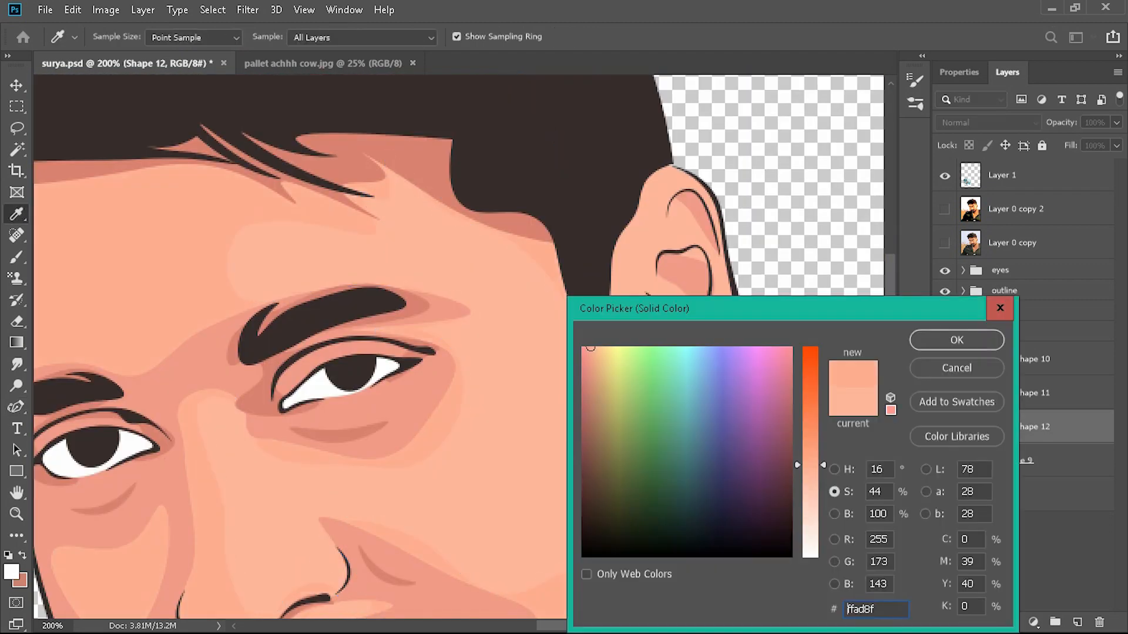
left_click(957, 340)
left_click(1022, 564)
Step: Trace highlight shapes on the right-hand cheek and along the nose
key("ctrl+minus")
key("ctrl+minus")
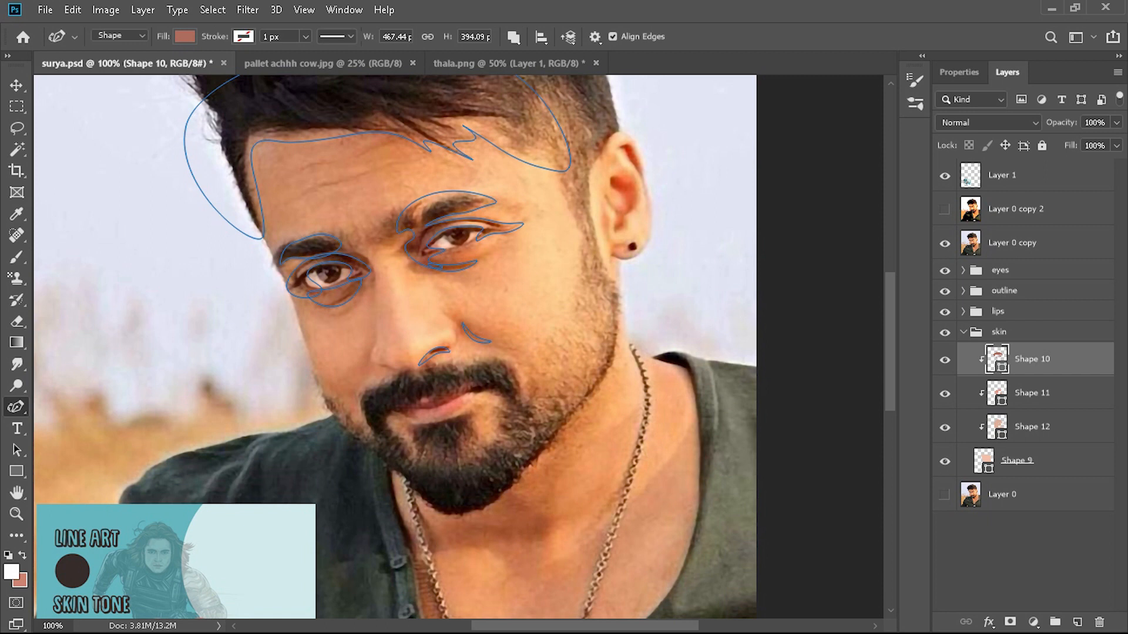
left_click(503, 185)
left_click(538, 233)
left_click(564, 320)
left_click(576, 254)
left_click(546, 171)
left_click(399, 288)
left_click(447, 336)
Step: Merge the cheek and nose highlight shapes, fill them with white and clip them to the skin layers
left_click(185, 36)
left_click(1019, 393, "shift")
key("ctrl+e")
left_click(185, 36)
left_click(104, 123)
key("ctrl+alt+g")
left_click(944, 243)
Step: Move the anchor points of the nose and cheek highlights to refine their outlines
left_click_drag(399, 288, 389, 261)
left_click_drag(537, 232, 525, 249)
left_click_drag(518, 279, 506, 298)
left_click_drag(524, 336, 527, 329)
left_click(1022, 579)
Step: Extend the cheek highlight into a pointed tip across the forehead above the right-hand eyebrow
left_click(1032, 359)
left_click_drag(502, 187, 414, 179)
left_click(476, 175)
left_click(453, 174)
left_click(487, 190)
left_click(1022, 578)
Step: Trace a narrow highlight shape on a new layer along the front edge of the right-hand ear
left_click(1033, 359)
left_click(945, 243)
left_click(599, 160)
left_click(590, 185)
left_click(601, 244)
left_click(611, 273)
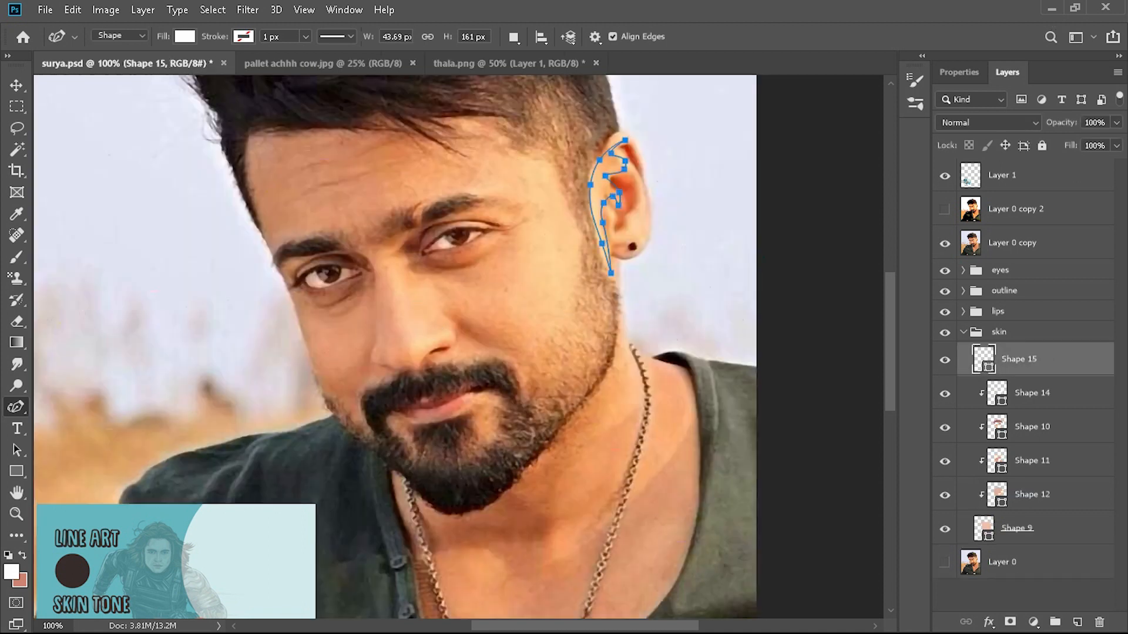
Step: Merge the ear highlight with the face highlight layer, clip the result to the skin and hide the reference photo
left_click(1032, 393)
left_click(1019, 359, "shift")
key("ctrl+e")
key("ctrl+alt+g")
left_click(945, 243)
Step: Add a layer mask to each of the clipped skin layers Shape 12, Shape 11, Shape 10 and Shape 15
left_click(1017, 494)
left_click(1032, 461)
left_click(1010, 622)
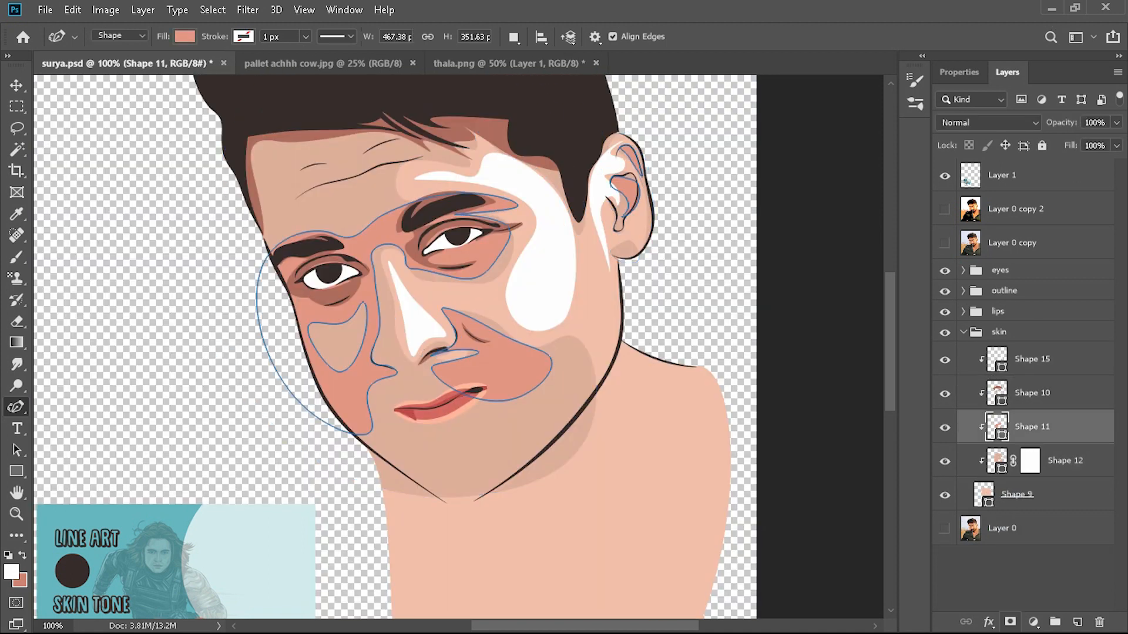
left_click(1033, 427)
left_click(1010, 622)
left_click(1032, 393)
left_click(1009, 622)
left_click(1032, 358)
left_click(1010, 622)
Step: Set the Eraser to a soft brush at 31% opacity and fade the upper cheek and forehead highlight on the Shape 15 mask
key("e")
left_click(312, 37)
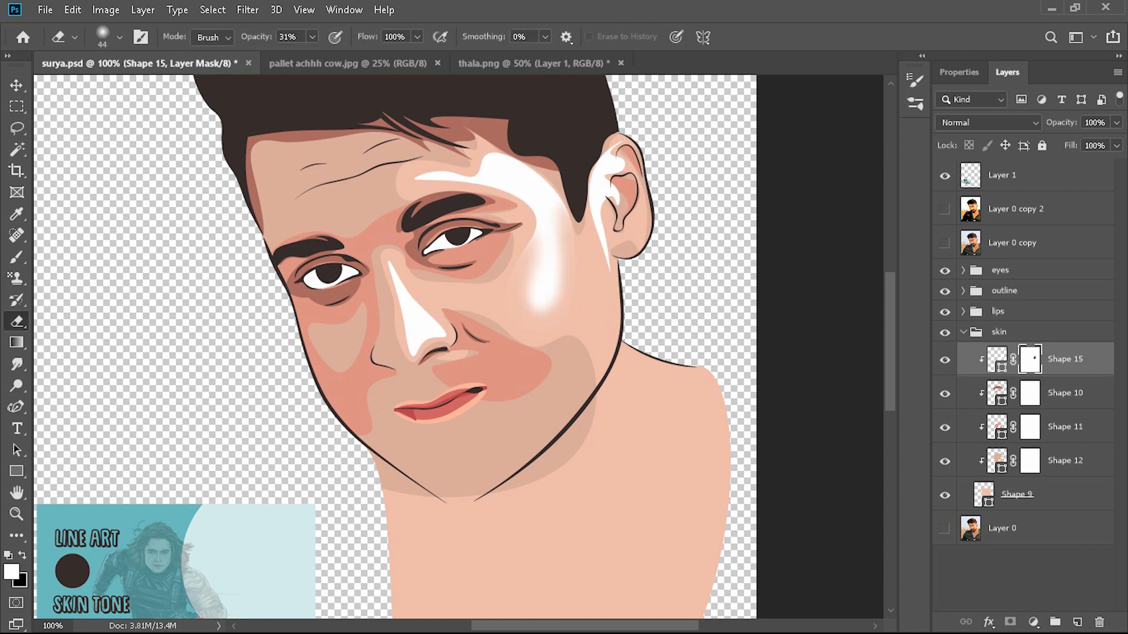
left_click(119, 37)
scroll(117, 241, "down", 2)
left_click(114, 250)
mouse_move(470, 176)
left_mouse_down()
mouse_move(500, 162)
mouse_move(558, 217)
left_mouse_up()
Step: Soften the remaining white highlights down the right-hand cheek and along the ear on the layer mask
left_click(119, 37)
scroll(117, 241, "up", 2)
left_click_drag(517, 185, 539, 306)
mouse_move(608, 262)
left_mouse_down()
mouse_move(597, 180)
mouse_move(620, 160)
left_mouse_up()
key("x")
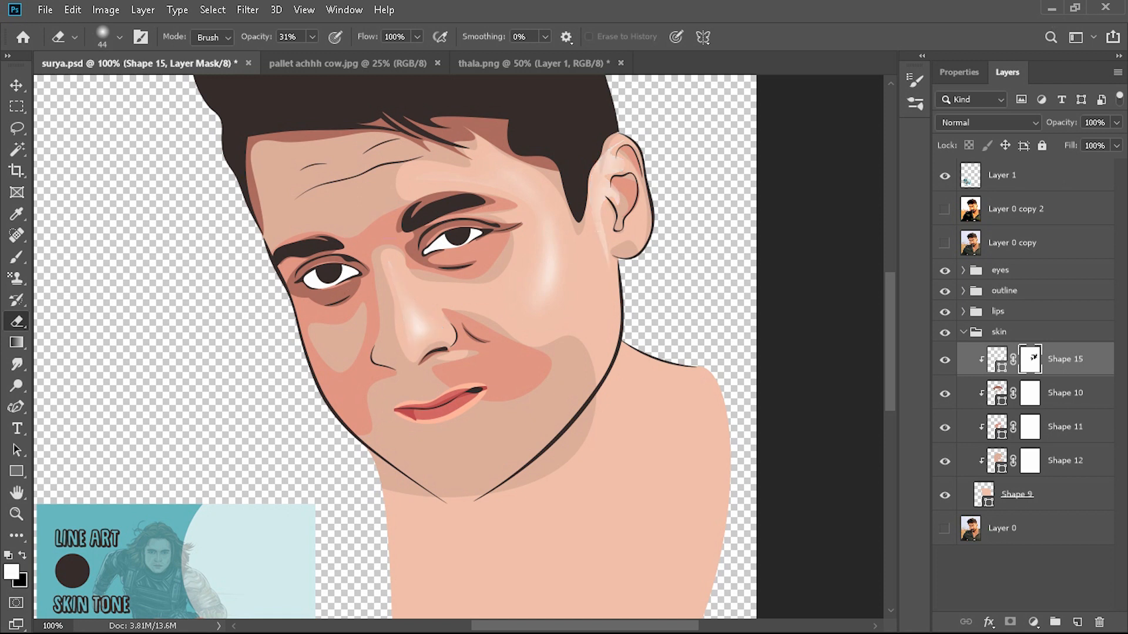
Step: Erase softly along the forehead hairline on the Shape 10 layer mask to blend the hair shadow into the skin
left_click(1065, 393)
left_click(1030, 393)
left_click_drag(261, 229, 250, 169)
left_click_drag(557, 170, 508, 153)
key("ctrl+plus")
left_click_drag(282, 235, 521, 525)
key("x")
mouse_move(303, 408)
left_mouse_down()
mouse_move(280, 288)
mouse_move(285, 229)
mouse_move(555, 209)
mouse_move(718, 259)
left_mouse_up()
key("x")
Step: Soften the darker shading around both eyes and eyebrows on the Shape 10 layer mask
scroll(587, 265, "right", 3)
left_click_drag(476, 220, 675, 276)
mouse_move(517, 207)
left_mouse_down()
mouse_move(582, 242)
mouse_move(367, 310)
left_mouse_up()
scroll(528, 264, "down", 3)
left_click_drag(397, 316, 385, 341)
left_click_drag(610, 300, 574, 313)
left_click_drag(556, 253, 483, 274)
scroll(499, 293, "left", 4)
mouse_move(301, 379)
left_mouse_down()
mouse_move(282, 438)
mouse_move(431, 387)
left_mouse_up()
left_click_drag(392, 432, 324, 440)
left_click_drag(306, 390, 363, 370)
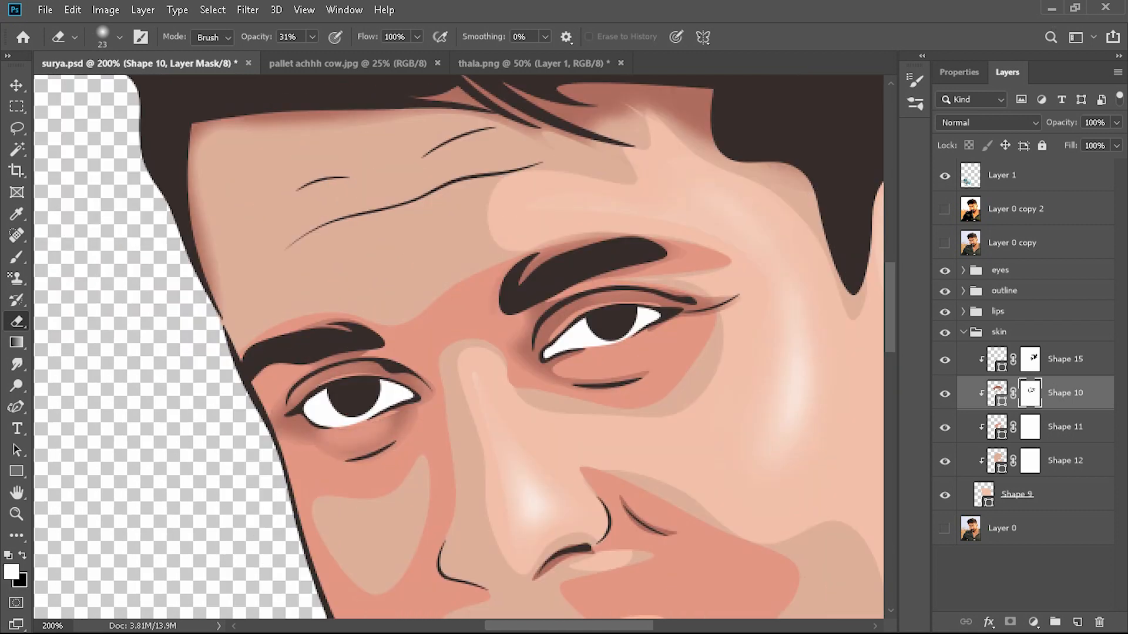
Step: Soften the reddish shading around the mouth, cheeks, nose and eyes on the Shape 11 layer mask
scroll(585, 339, "down", 4)
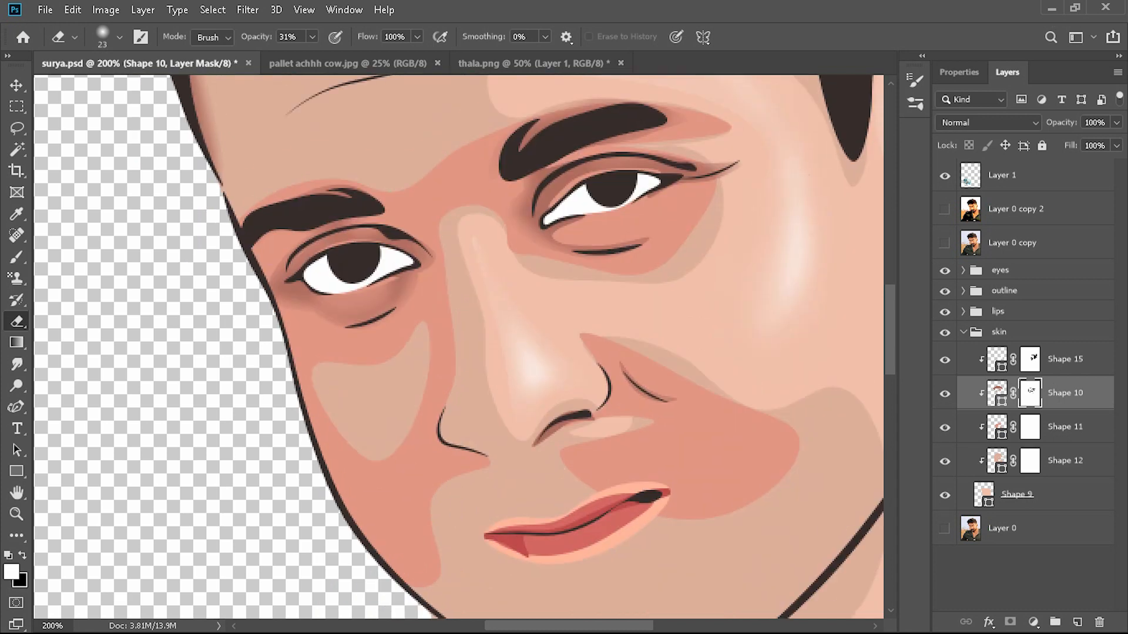
key("alt+bracketleft")
left_click_drag(649, 422, 594, 444)
left_click_drag(565, 456, 598, 486)
left_click_drag(666, 515, 794, 461)
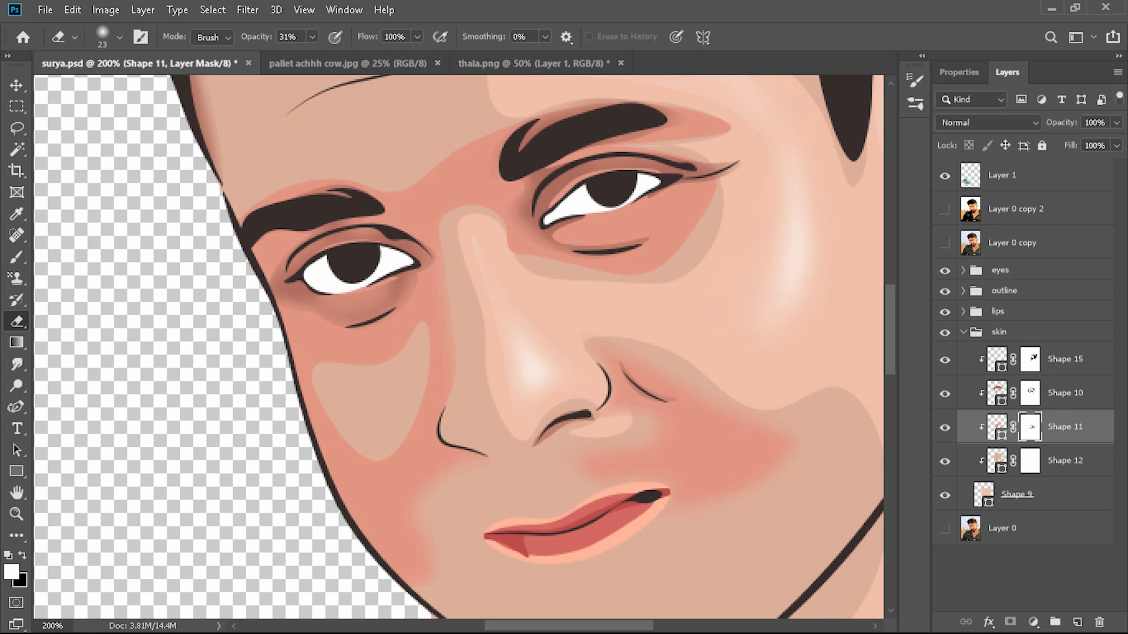
scroll(458, 346, "up", 3)
mouse_move(515, 299)
left_mouse_down()
mouse_move(423, 355)
mouse_move(303, 355)
left_mouse_up()
scroll(458, 346, "down", 4)
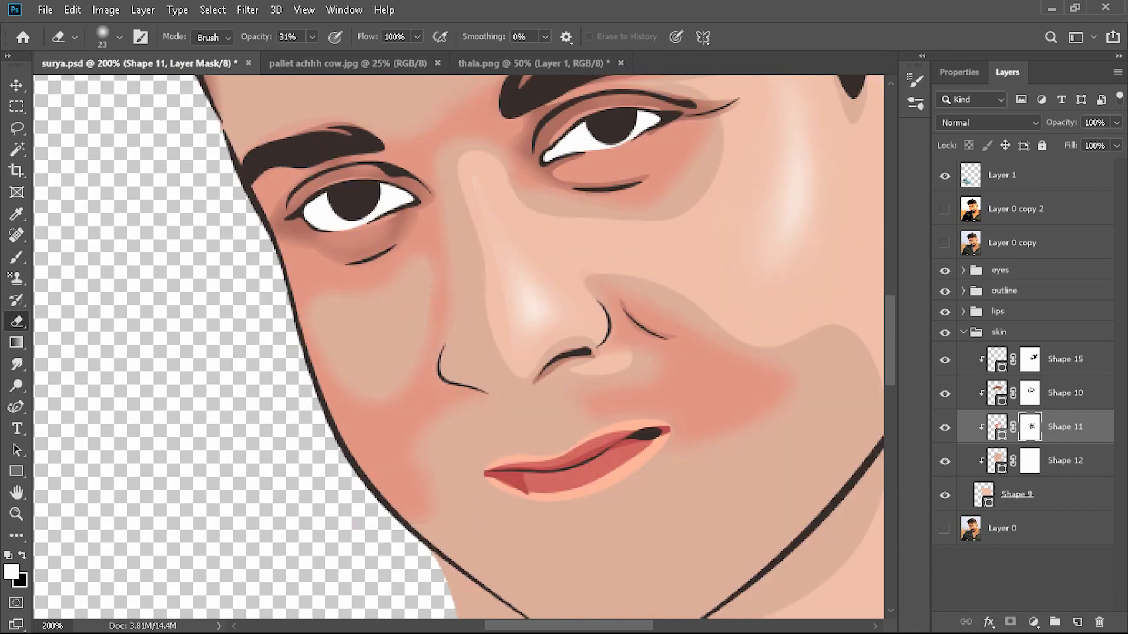
Step: Blend the tan shading under the right-hand eye and across the forehead on the Shape 12 layer mask
key("alt+bracketright")
scroll(458, 347, "up", 3)
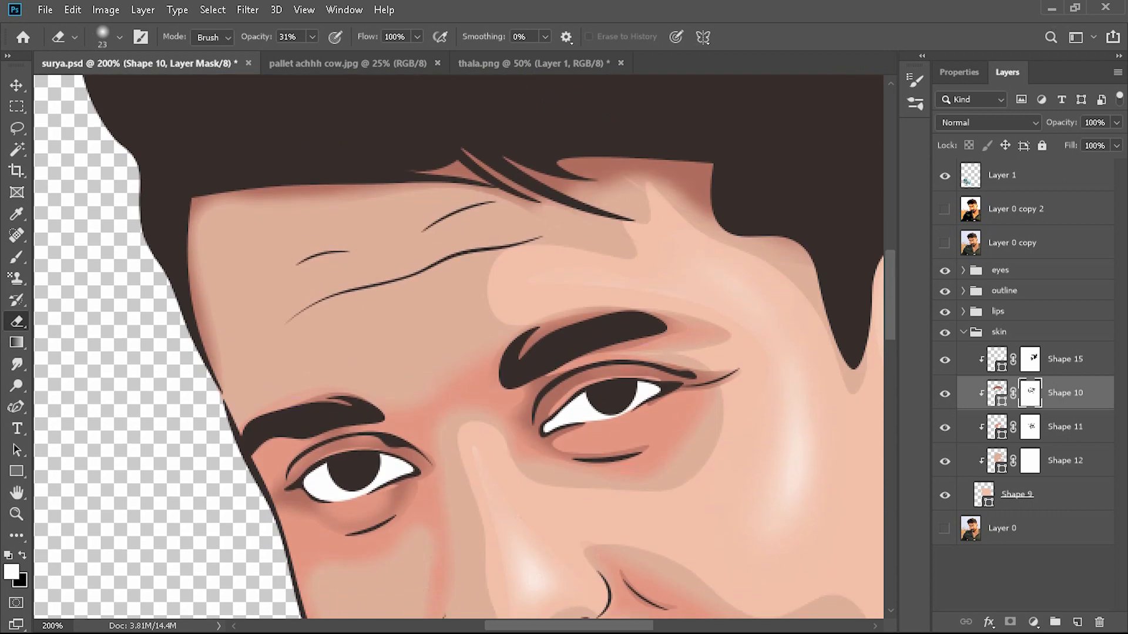
key("alt+bracketleft")
scroll(458, 346, "down", 2)
key("alt+bracketleft")
scroll(458, 347, "up", 2)
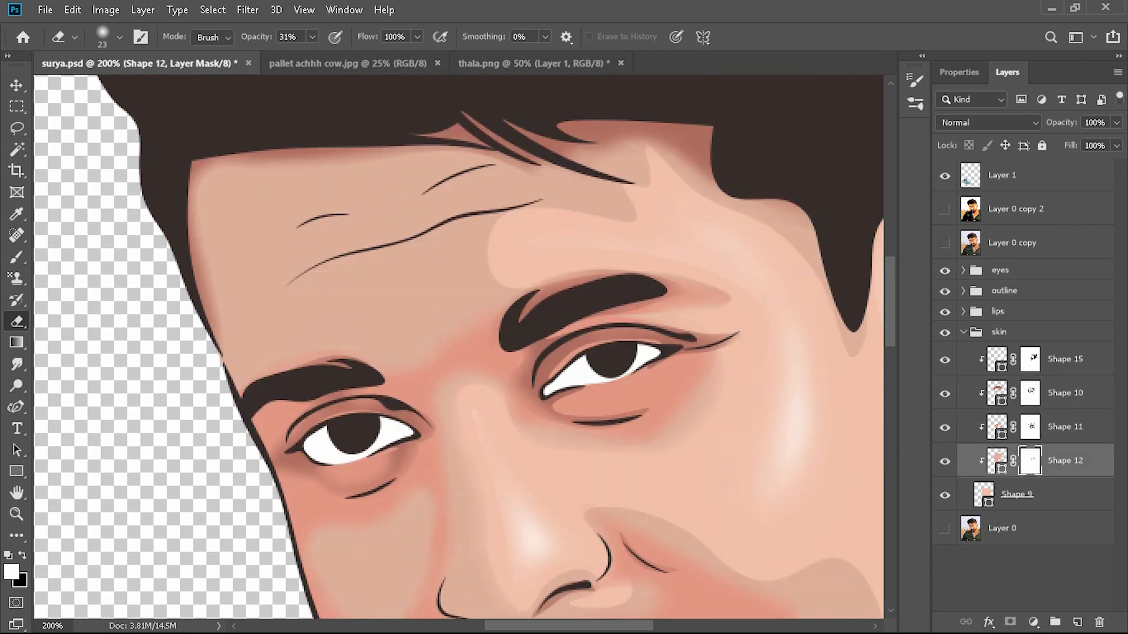
scroll(458, 347, "up", 1)
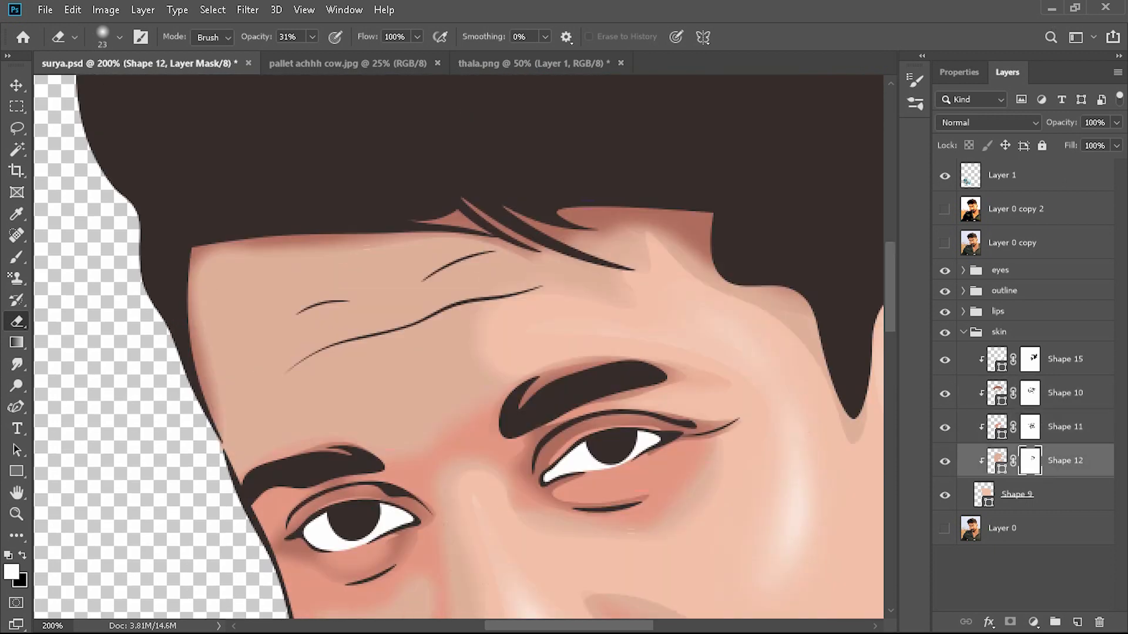
Step: Soften the edge of the tan shading across the right-hand cheek on the Shape 12 layer mask
scroll(458, 346, "down", 4)
scroll(458, 347, "up", 1)
left_click_drag(713, 394, 823, 410)
scroll(458, 347, "right", 2)
scroll(458, 346, "up", 2)
scroll(459, 346, "up", 1)
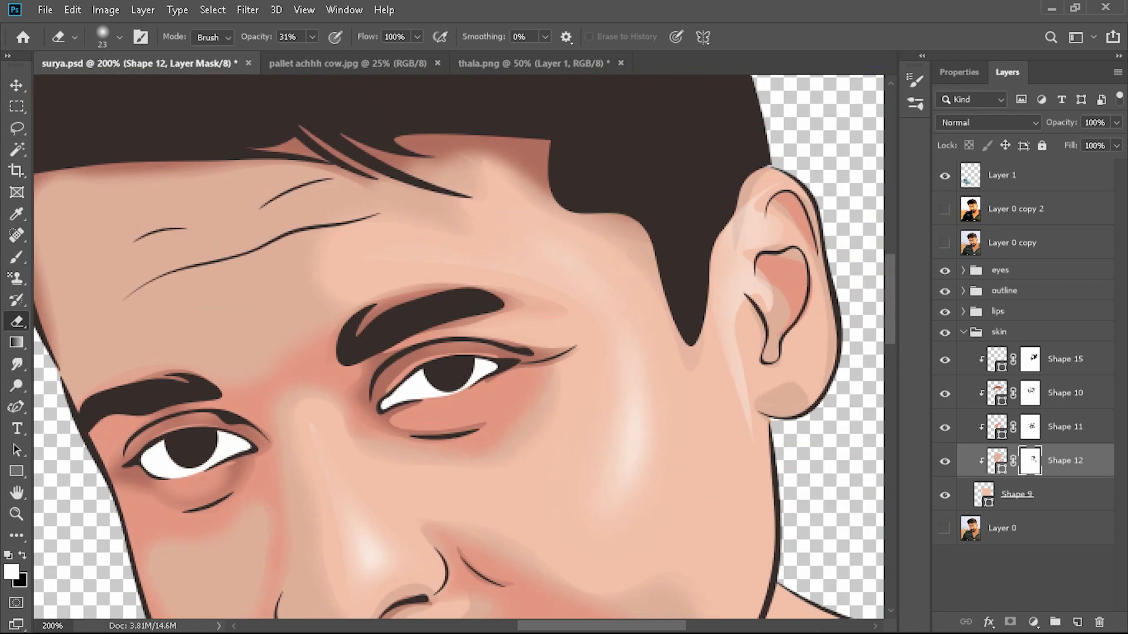
Step: Fade the white highlight inside the ear on the Shape 15 layer mask
left_click(1030, 359)
left_click_drag(749, 206, 742, 301)
scroll(458, 346, "down", 2)
scroll(458, 347, "left", 2)
scroll(458, 346, "up", 1)
Step: Lower the opacity of the Shape 11 layer to 74%
left_click(997, 393)
left_click(997, 427)
key("p")
left_click(1023, 581)
key("e")
left_click(1030, 427)
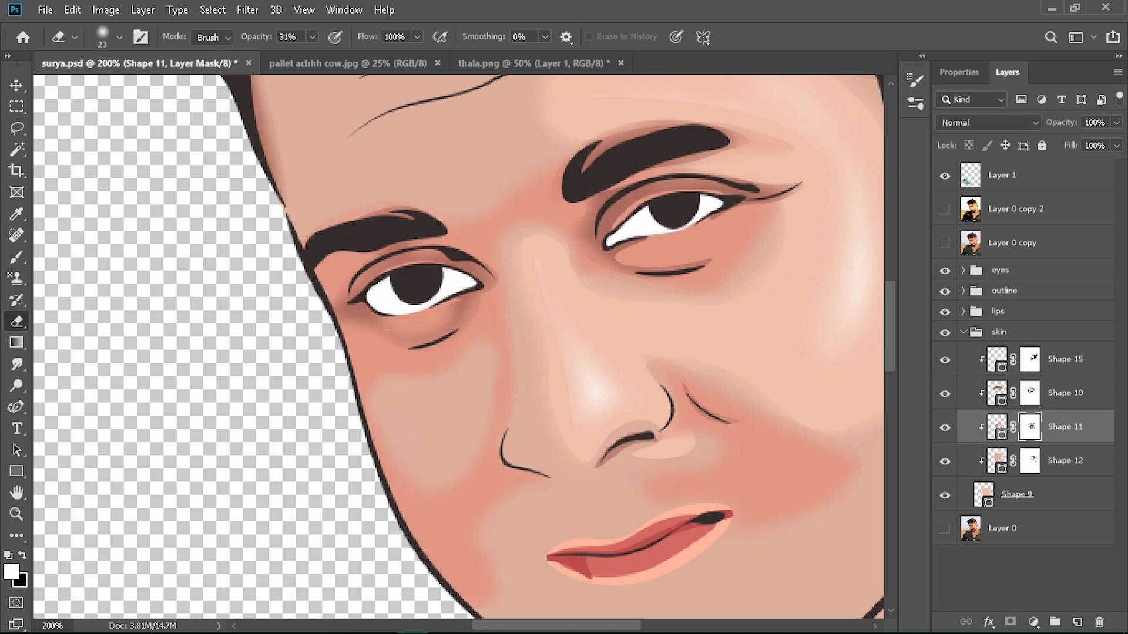
key("ctrl+0")
left_click_drag(1116, 122, 1087, 142)
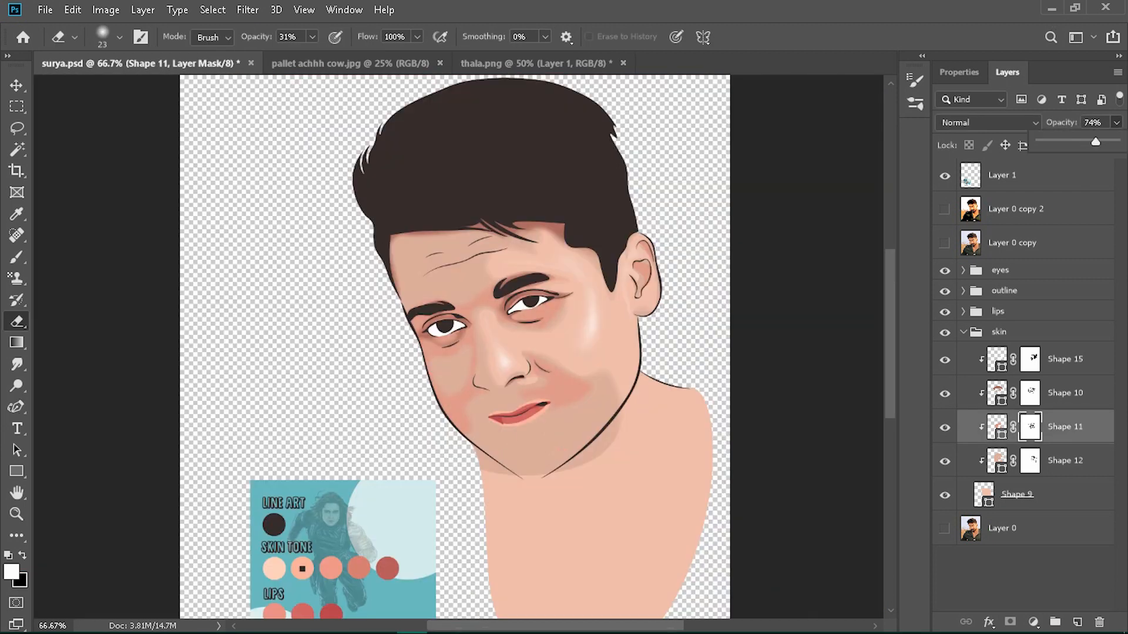
Step: Shift the Shape 12 shading to a slightly pinker tone and set the Shape 11 layer's opacity to 88%
left_click(997, 461)
double_click(997, 460)
left_click(957, 368)
left_click(1023, 582)
left_click(997, 461)
left_click(1116, 122)
left_click_drag(1115, 142, 1106, 141)
scroll(455, 347, "down", 2)
scroll(455, 347, "up", 2)
left_click(997, 427)
left_click(1116, 122)
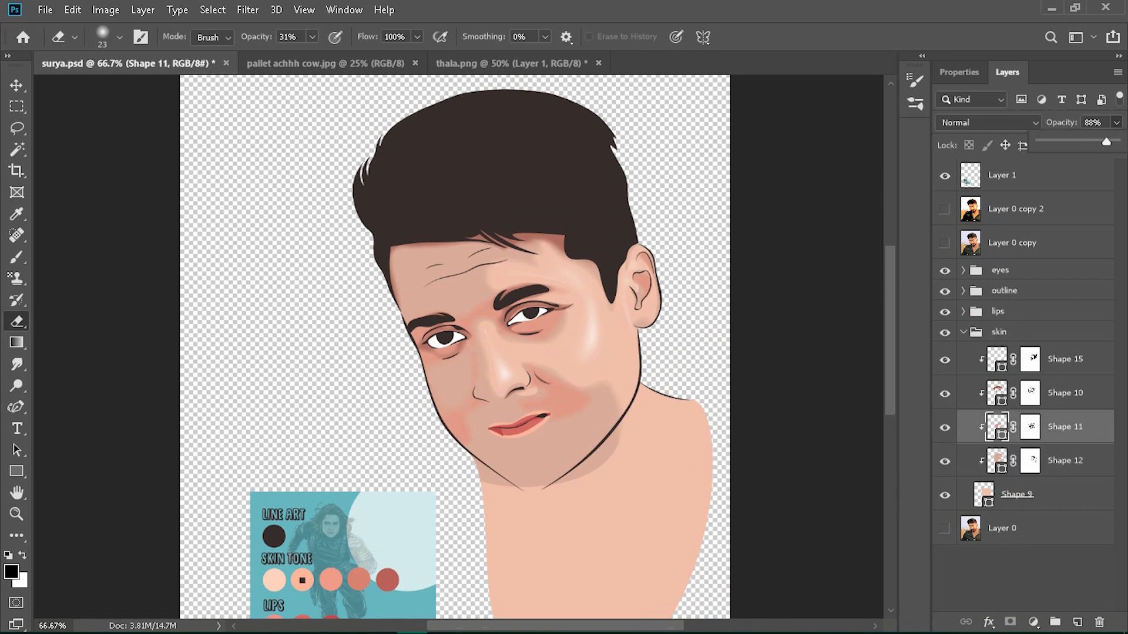
Step: Show the reference photo, collapse the skin group and create a new group named facial above the eyes group
left_click(1030, 427)
left_click(944, 243)
key("x")
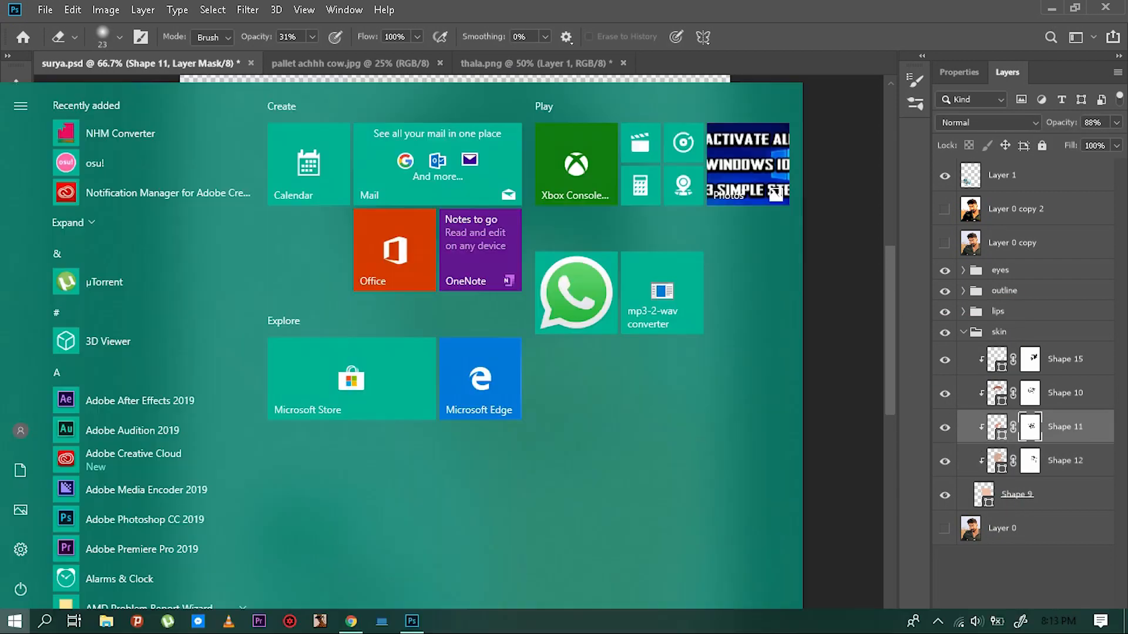
left_click(964, 332)
left_click(945, 243)
left_click(1000, 270)
left_click(1055, 622)
double_click(1002, 270)
type("facial")
left_click(1022, 529)
key("ctrl+plus")
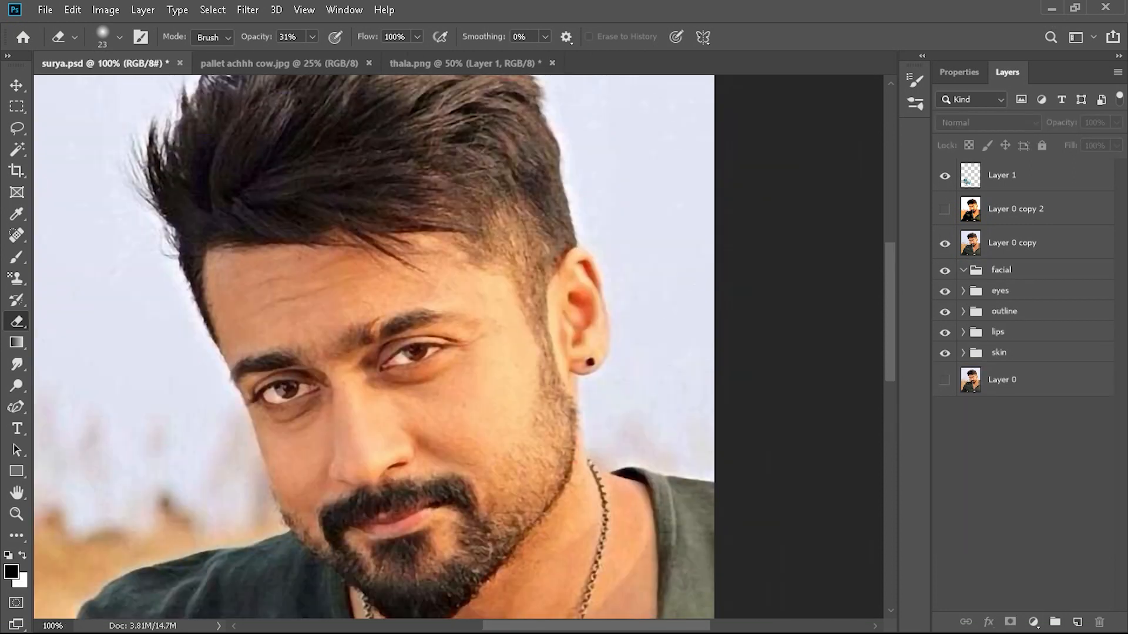
scroll(438, 411, "right", 1)
left_click(1002, 270)
Step: Try to outline the moustache with the Lasso tool and fill it on a new layer in the facial group
scroll(438, 470, "down", 1)
scroll(438, 529, "up", 1)
left_click(16, 128)
left_click(1078, 622)
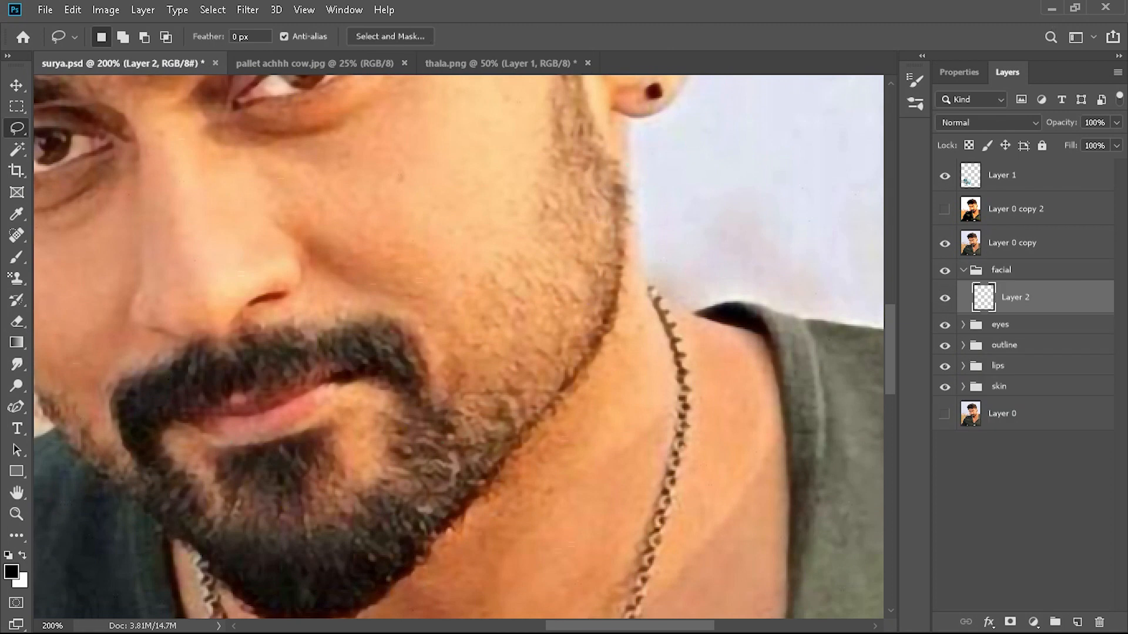
left_click_drag(159, 462, 115, 389)
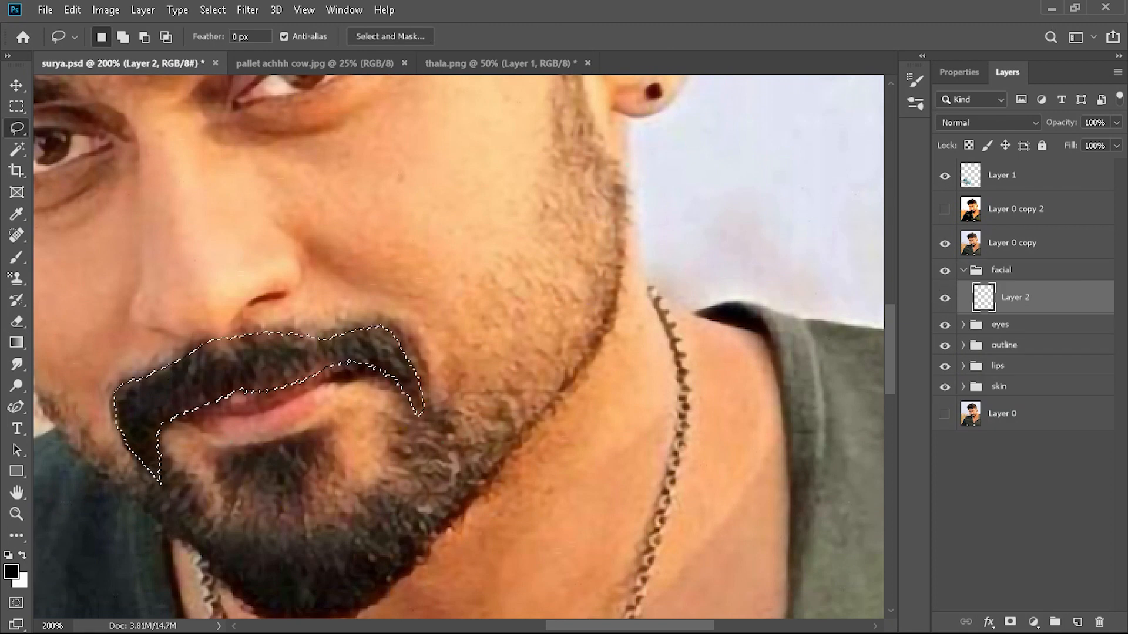
key("shift+BackSpace")
key("Return")
key("ctrl+d")
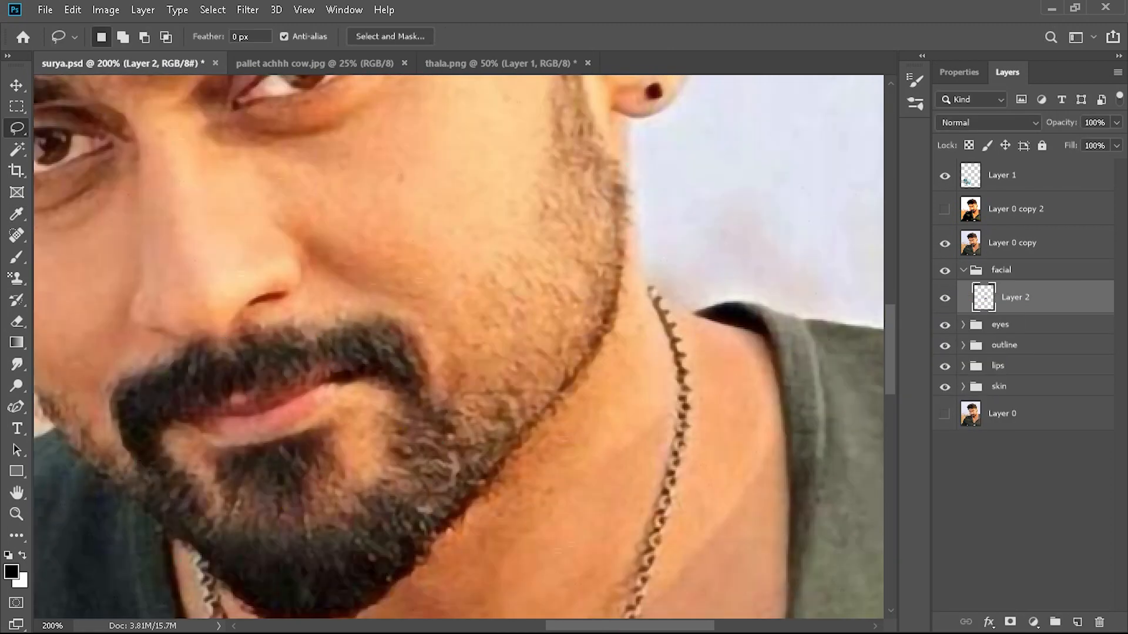
key("shift+BackSpace")
key("Return")
left_click(944, 244)
mouse_move(360, 333)
left_mouse_down()
mouse_move(278, 335)
mouse_move(299, 329)
left_mouse_up()
left_click(1022, 505)
key("ctrl+d")
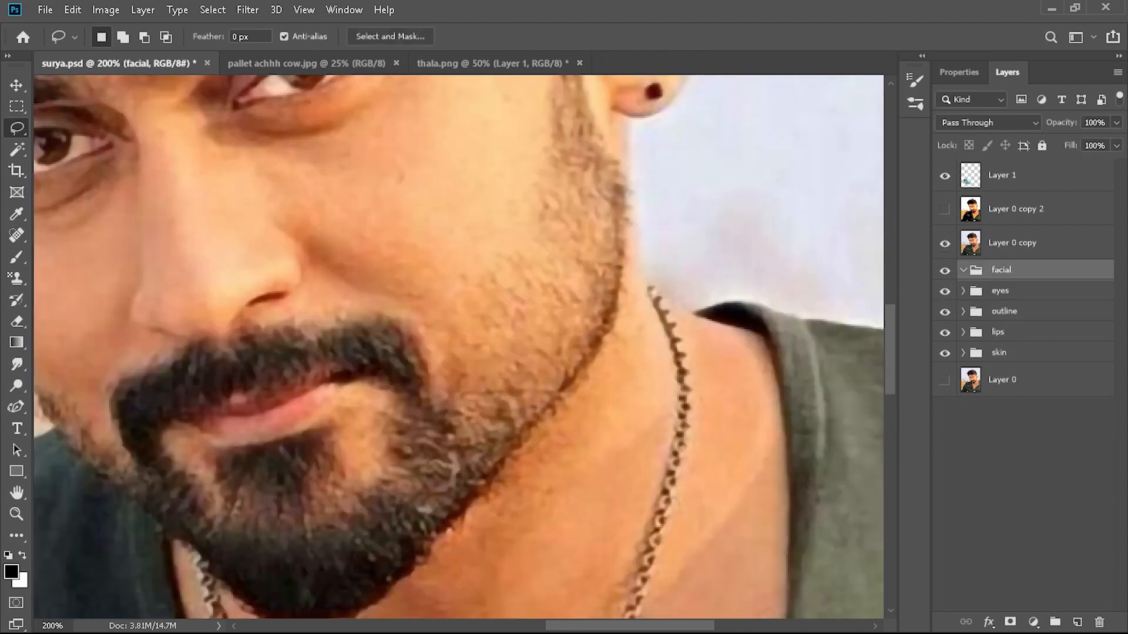
Step: Fill the lassoed moustache with dark hair colour on a new layer in the facial group and soften its edges with the Eraser
scroll(408, 515, "up", 3)
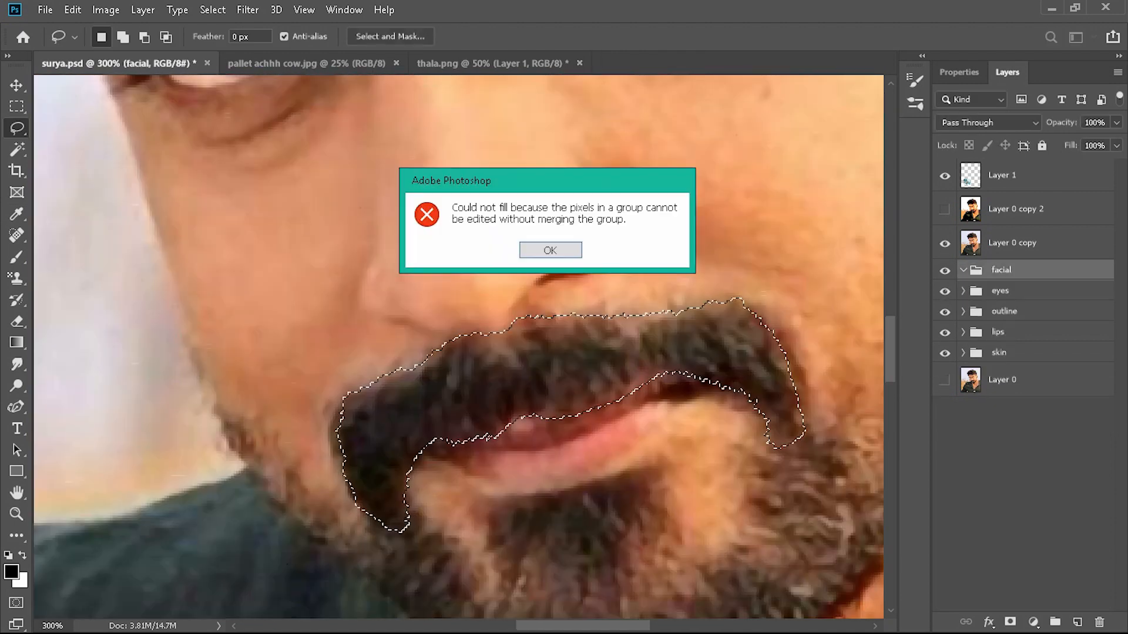
key("ctrl+shift+alt+n")
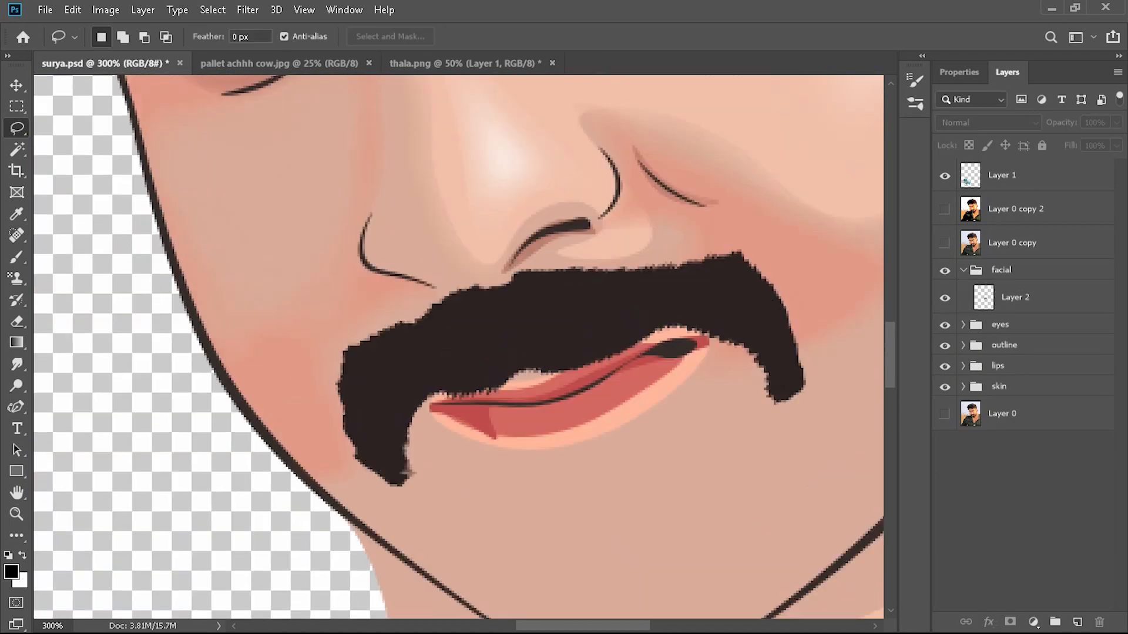
key("e")
mouse_move(479, 321)
left_mouse_down()
mouse_move(345, 389)
mouse_move(351, 495)
left_mouse_up()
mouse_move(516, 301)
left_mouse_down()
mouse_move(748, 291)
mouse_move(796, 380)
left_mouse_up()
left_click_drag(454, 342, 359, 395)
left_click_drag(458, 446, 463, 279)
mouse_move(529, 352)
left_mouse_down()
mouse_move(497, 364)
mouse_move(270, 365)
mouse_move(410, 305)
mouse_move(303, 426)
mouse_move(239, 344)
mouse_move(518, 353)
left_mouse_up()
Step: Lasso a jagged hair edge along the left-hand jaw over the reference photo and fill the beard strip with the dark colour
left_click(944, 243)
key("l")
key("alt+BackSpace")
left_click_drag(192, 258, 270, 317)
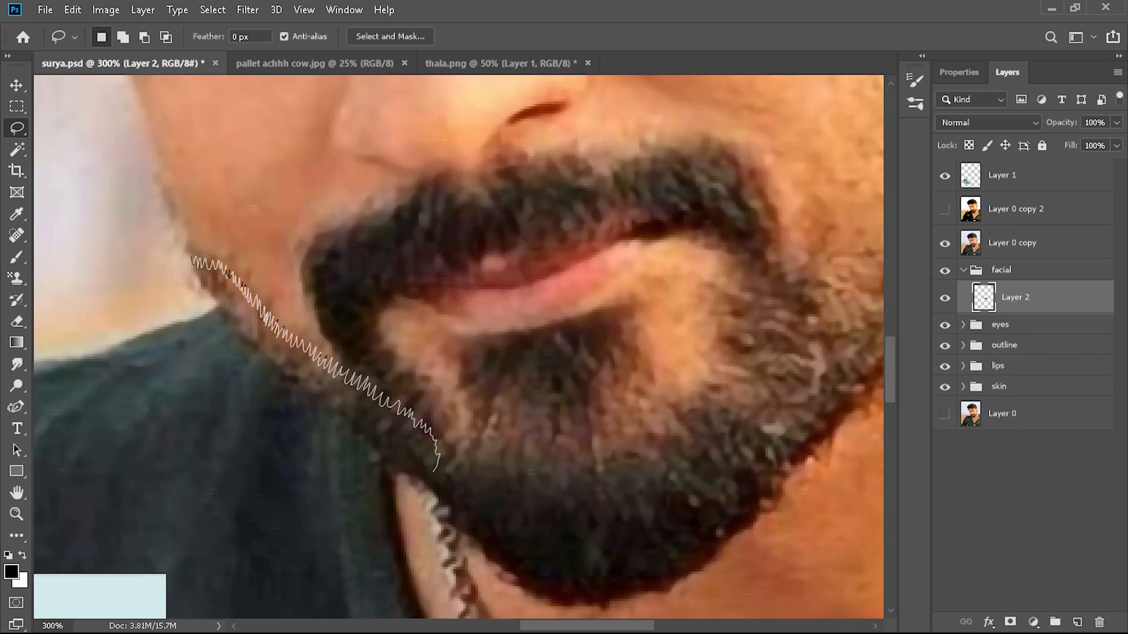
left_click_drag(205, 291, 193, 260)
key("alt+BackSpace")
Step: Outline the chin beard with a jagged lasso edge, fill it dark and close the gap beside the moustache
left_click_drag(405, 471, 562, 599)
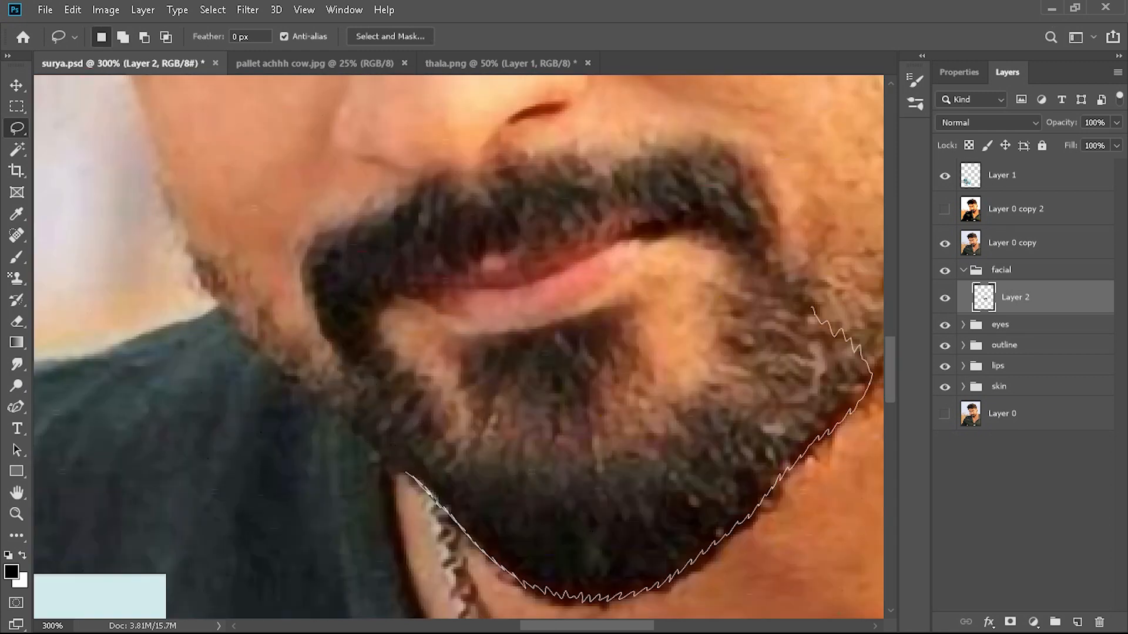
left_click_drag(385, 366, 406, 470)
key("shift+F5")
key("Return")
left_click(945, 243)
left_click_drag(332, 323, 376, 322)
key("shift+F5")
key("Return")
key("ctrl+d")
Step: Lasso and fill the beard beside the right-hand mouth corner to connect the moustache with the chin beard
left_click_drag(705, 282, 435, 376)
left_click(944, 243)
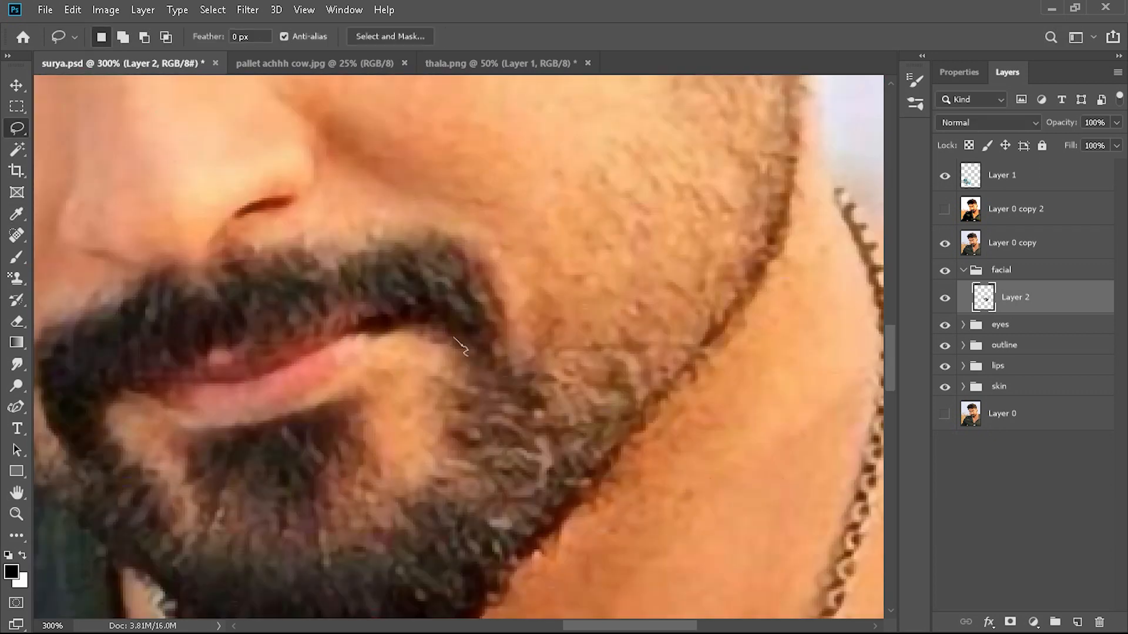
mouse_move(593, 442)
left_mouse_down()
mouse_move(460, 340)
mouse_move(528, 352)
left_mouse_up()
key("shift+F5")
key("Return")
key("ctrl+d")
left_click(944, 243)
Step: Lasso and fill the lower chin beard and the hair patch below the lower lip with the dark colour
left_click(945, 243)
left_click_drag(460, 393, 270, 541)
left_click(944, 243)
left_click(1015, 298)
key("shift+F5")
key("Return")
left_click(944, 244)
mouse_move(370, 410)
left_mouse_down()
mouse_move(376, 478)
mouse_move(306, 445)
left_mouse_up()
left_click(1023, 517)
scroll(458, 347, "right", 3)
key("ctrl+d")
Step: Lasso the beard along the right-hand jawline with a jagged upper edge and fill it with the dark colour
scroll(458, 346, "up", 3)
left_click_drag(406, 531, 689, 282)
left_click_drag(493, 618, 471, 617)
left_click(1015, 297)
left_click(945, 244)
key("alt+BackSpace")
key("ctrl+d")
mouse_move(485, 578)
left_mouse_down()
mouse_move(552, 518)
mouse_move(477, 552)
left_mouse_up()
key("alt+BackSpace")
Step: Extend the dark beard fill up the right-hand side of the face towards the ear
left_click_drag(558, 294, 459, 459)
left_click(945, 244)
mouse_move(545, 181)
left_mouse_down()
mouse_move(527, 583)
mouse_move(541, 183)
left_mouse_up()
left_click(945, 243)
key("alt+BackSpace")
Step: Lasso the sideburn strip in front of the ear and fill it dark to join the beard with the hair
left_click_drag(500, 264, 556, 441)
left_click(945, 244)
mouse_move(490, 190)
left_mouse_down()
mouse_move(578, 284)
mouse_move(491, 193)
left_mouse_up()
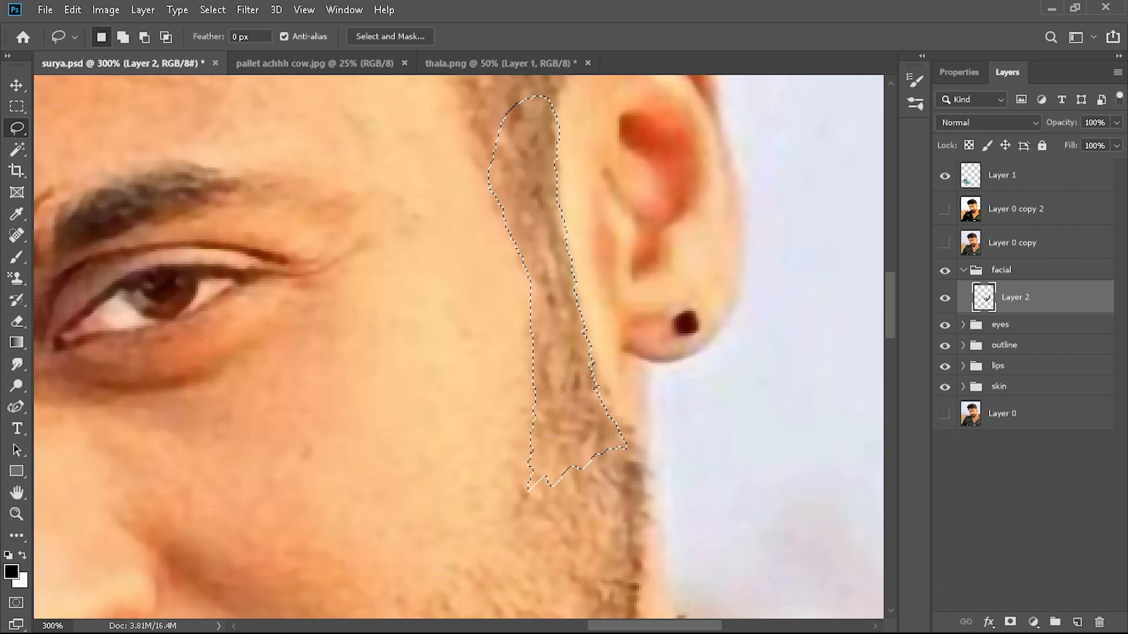
left_click(945, 243)
key("alt+BackSpace")
key("ctrl+d")
left_click(1022, 517)
key("ctrl+minus")
key("ctrl+minus")
key("ctrl+plus")
key("ctrl+plus")
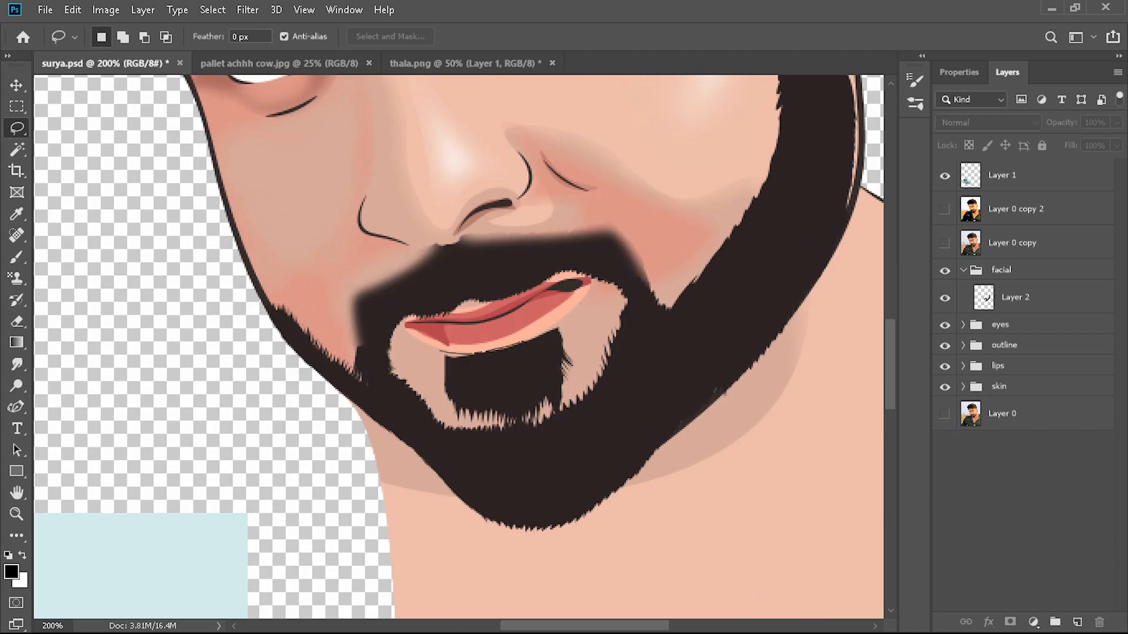
Step: Lasso the left edge of the hair patch below the lower lip and fill it dark on Layer 2
left_click_drag(460, 395, 438, 353)
key("e")
key("l")
left_click(1015, 297)
key("alt+BackSpace")
key("ctrl+d")
Step: Trace the cheek beard from below the ear towards the mouth against the photo and fill it dark on Layer 2
scroll(506, 352, "right", 4)
scroll(505, 352, "up", 5)
left_click(945, 243)
mouse_move(471, 540)
left_mouse_down()
mouse_move(527, 447)
mouse_move(482, 528)
left_mouse_up()
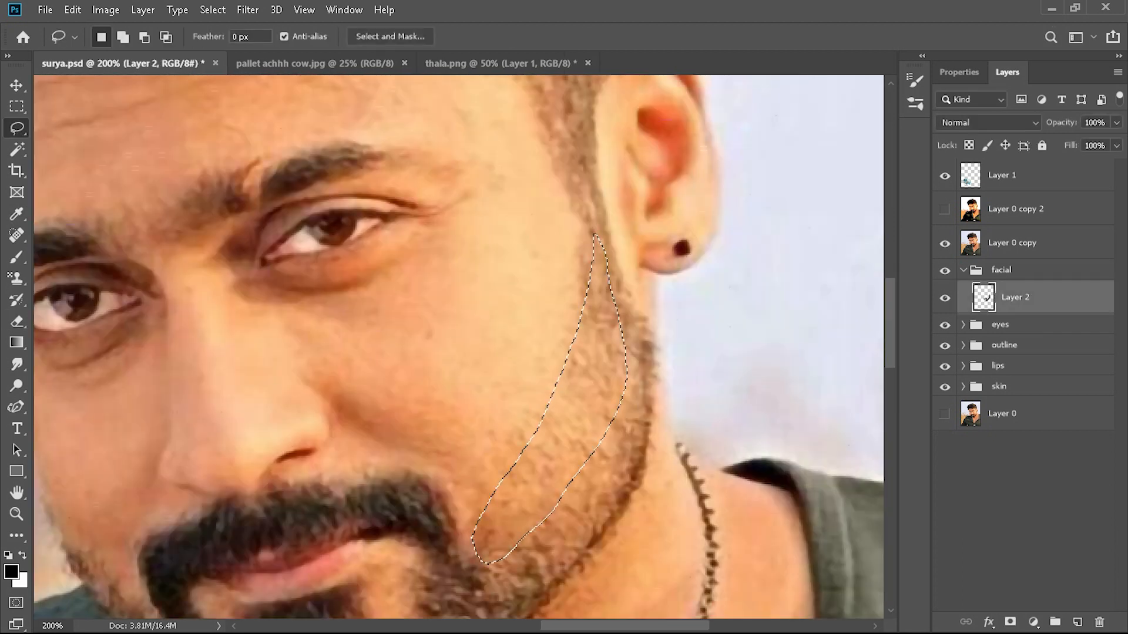
left_click(1015, 298)
key("alt+BackSpace")
left_click(945, 243)
scroll(505, 353, "down", 4)
key("ctrl+d")
key("ctrl+minus")
key("ctrl+minus")
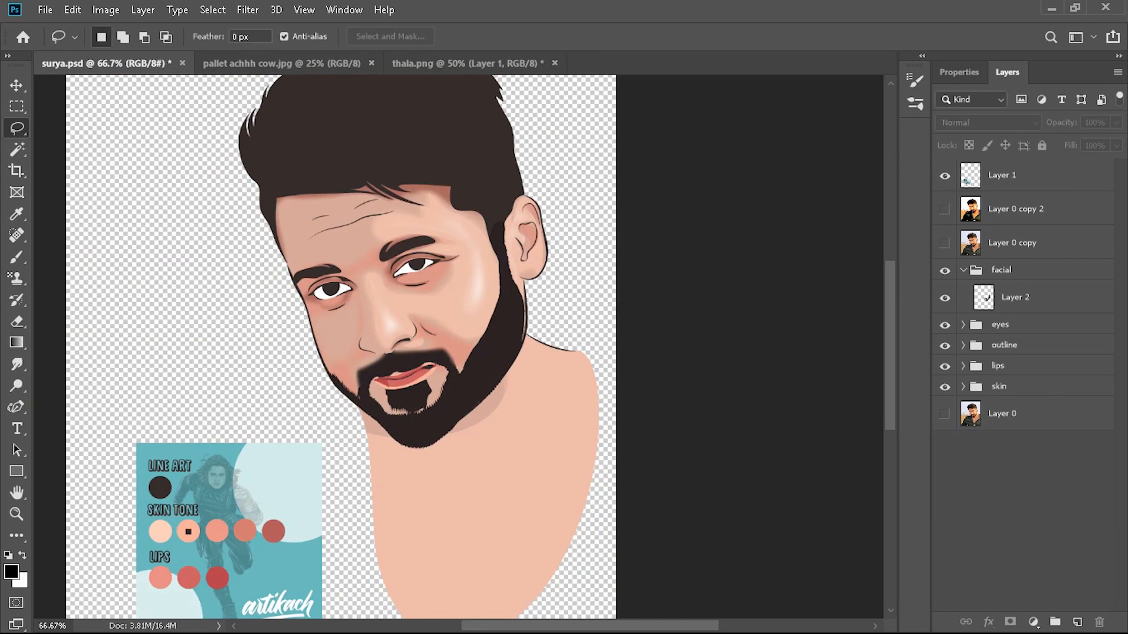
Step: Add a layer mask to Layer 2 and adjust the brush tip settings for painting on it
key("b")
left_click(1015, 298)
left_click(1010, 622)
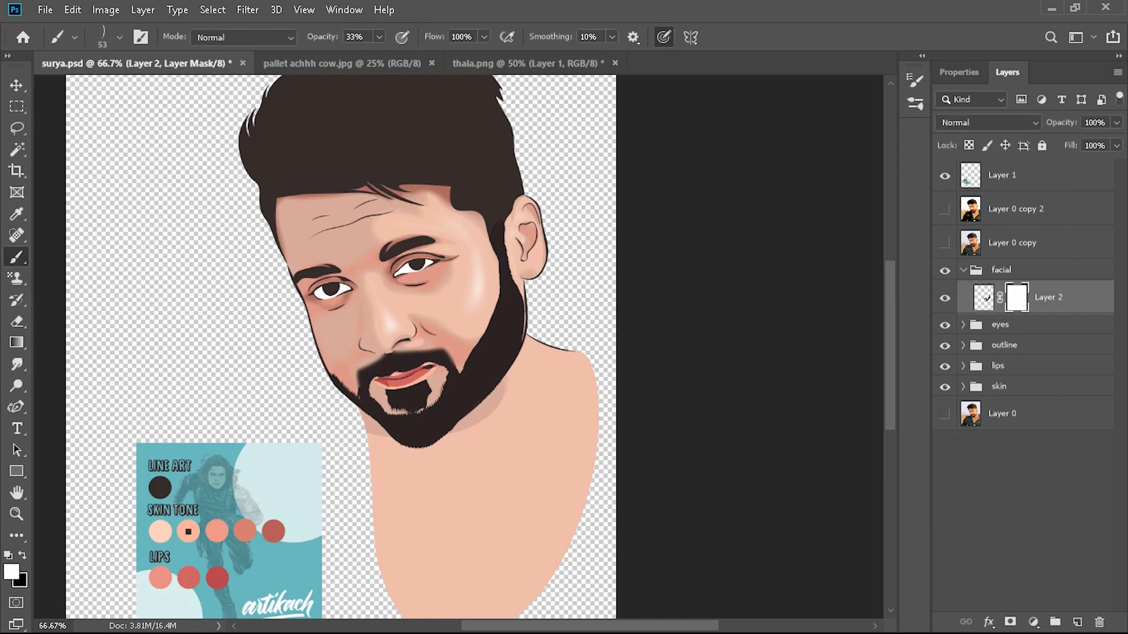
key("ctrl+plus")
key("ctrl+plus")
left_click(915, 80)
left_click_drag(879, 270, 874, 239)
left_click_drag(765, 219, 764, 219)
left_click_drag(786, 355, 816, 355)
left_click(914, 80)
left_click(945, 242)
left_click(945, 243)
Step: Paint on Layer 2's mask with a hair-textured brush along the edges of the cheek beard, moustache and jawline
left_click_drag(590, 193, 545, 339)
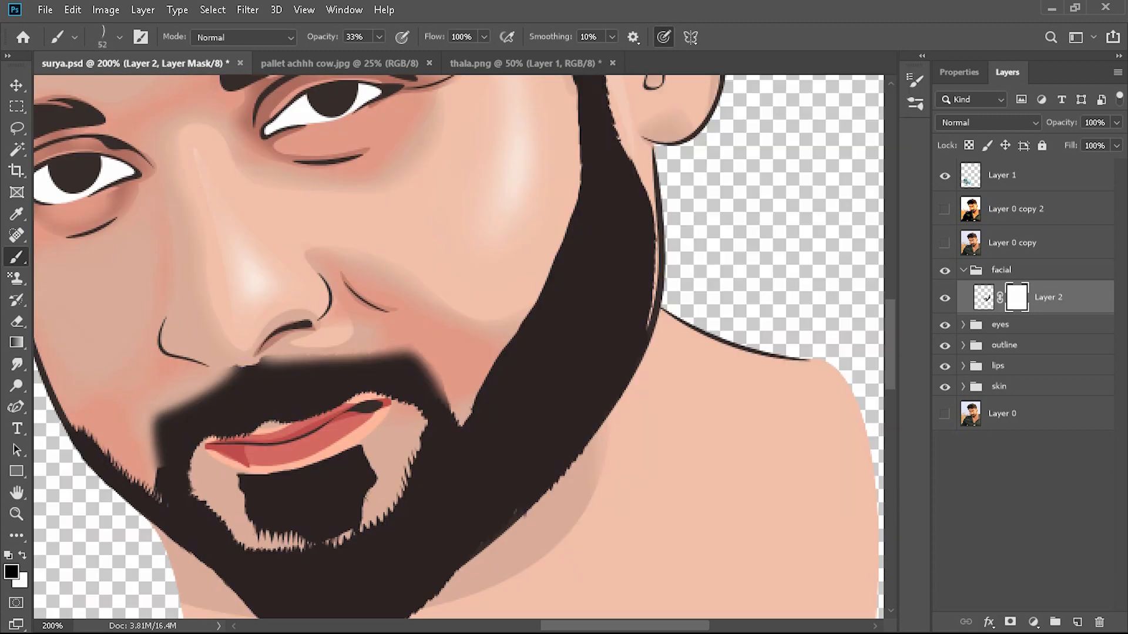
key("ctrl+z")
left_click(119, 37)
left_click_drag(63, 87, 71, 86)
mouse_move(599, 185)
left_mouse_down()
mouse_move(544, 311)
mouse_move(451, 451)
mouse_move(537, 364)
left_mouse_up()
key("ctrl+z")
mouse_move(608, 230)
left_mouse_down()
mouse_move(470, 426)
mouse_move(182, 420)
mouse_move(173, 520)
left_mouse_up()
left_click_drag(435, 452, 273, 376)
left_click_drag(103, 461, 185, 534)
scroll(458, 347, "down", 3)
mouse_move(250, 435)
left_mouse_down()
mouse_move(403, 479)
mouse_move(505, 376)
left_mouse_up()
scroll(458, 346, "up", 3)
left_click_drag(646, 229, 537, 490)
scroll(459, 347, "down", 2)
Step: Run the Eraser along the beard edges around the chin and cheek on Layer 2's mask
key("e")
mouse_move(355, 473)
left_mouse_down()
mouse_move(532, 308)
mouse_move(611, 132)
left_mouse_up()
scroll(458, 347, "up", 4)
mouse_move(643, 249)
left_mouse_down()
mouse_move(587, 435)
mouse_move(462, 599)
left_mouse_up()
scroll(459, 347, "down", 4)
mouse_move(352, 549)
left_mouse_down()
mouse_move(288, 538)
mouse_move(170, 388)
mouse_move(391, 288)
mouse_move(526, 261)
left_mouse_up()
scroll(458, 347, "up", 5)
Step: Soften the cheek beard's inner edge directly on Layer 2 with the Eraser at 30% opacity
left_click(983, 297)
mouse_move(578, 162)
left_mouse_down()
mouse_move(528, 393)
mouse_move(461, 499)
mouse_move(406, 514)
mouse_move(405, 498)
left_mouse_up()
scroll(458, 347, "right", 1)
key("ctrl+z")
key("ctrl+z")
key("3")
mouse_move(571, 226)
left_mouse_down()
mouse_move(595, 285)
mouse_move(598, 420)
left_mouse_up()
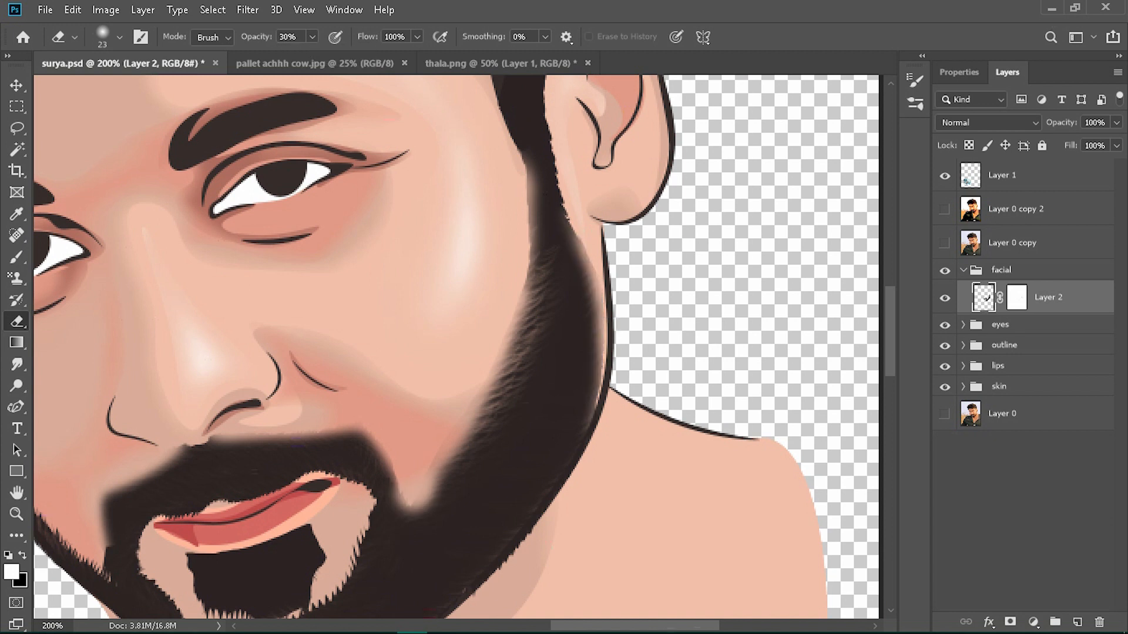
scroll(459, 347, "up", 1)
left_click_drag(529, 190, 532, 317)
Step: Erase lightly along the moustache and the beard's inner edge around the mouth to soften them
scroll(458, 346, "down", 7)
mouse_move(139, 302)
left_mouse_down()
mouse_move(158, 367)
mouse_move(265, 405)
mouse_move(367, 320)
mouse_move(353, 259)
mouse_move(153, 311)
mouse_move(332, 244)
left_mouse_up()
left_click_drag(634, 626, 596, 627)
mouse_move(223, 285)
left_mouse_down()
mouse_move(303, 334)
mouse_move(301, 353)
left_mouse_up()
left_click(119, 38)
key("ctrl+minus")
key("ctrl+minus")
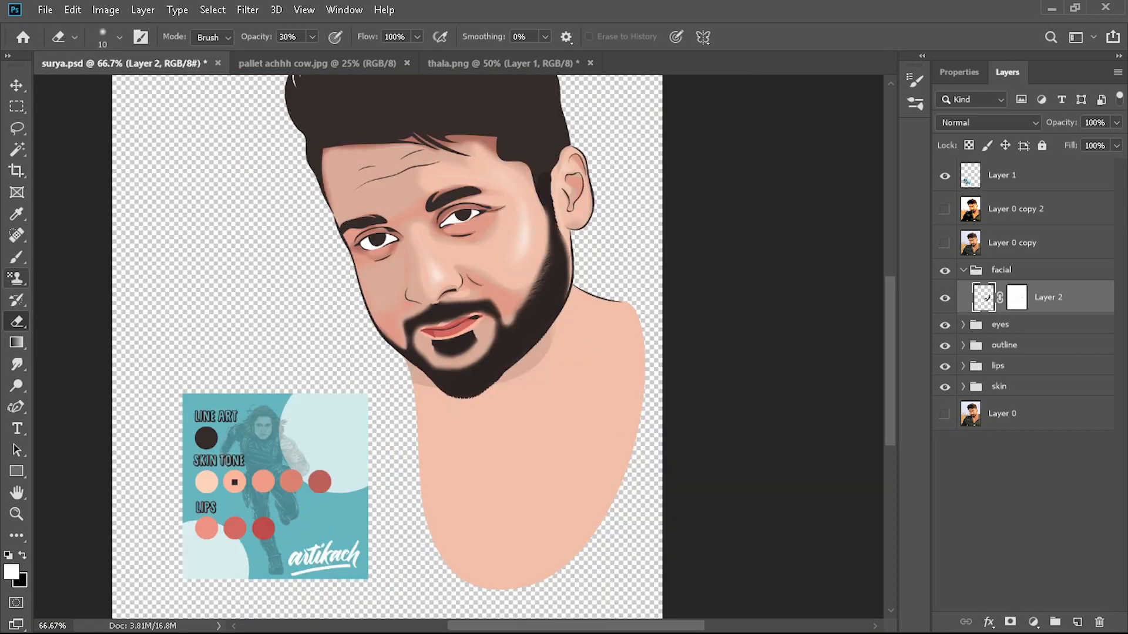
Step: Brush hair texture into Layer 2's mask along the cheek beard's inner edge
left_click(1017, 297)
key("b")
left_click_drag(519, 321, 558, 240)
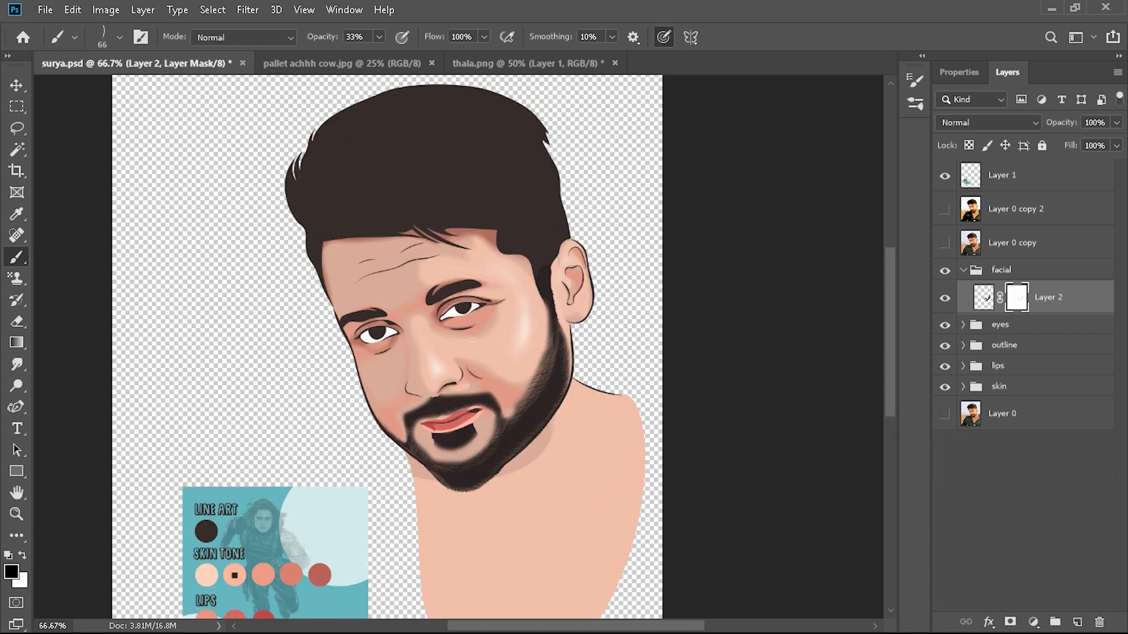
Step: Erase both sides of the hair patch below the lower lip on Layer 2 to taper it to a soft point
key("ctrl+plus")
key("e")
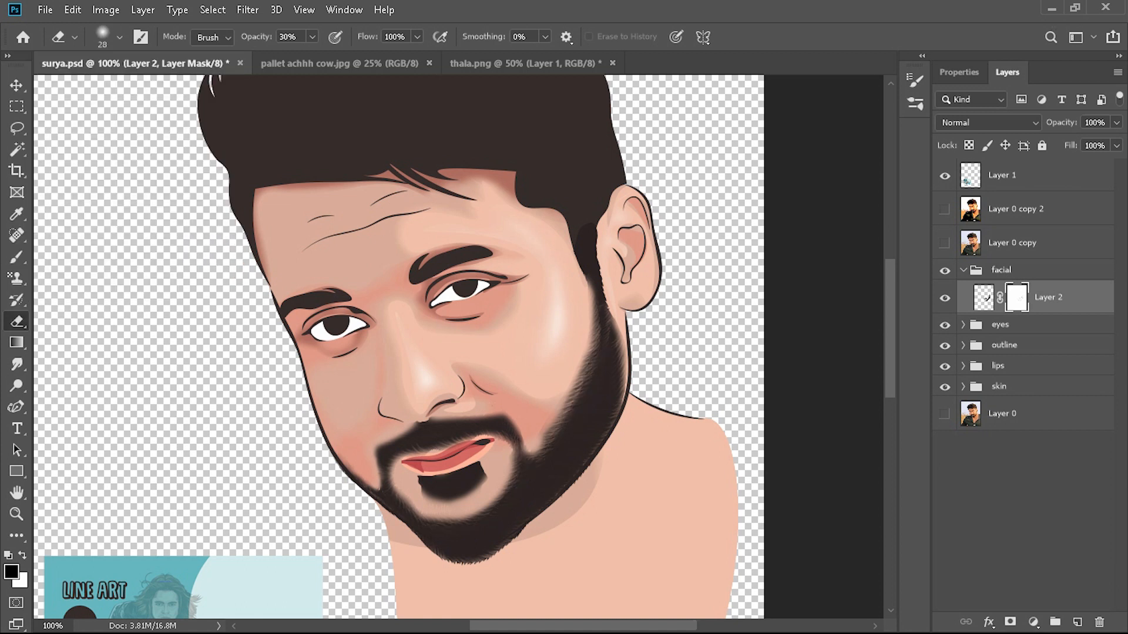
key("b")
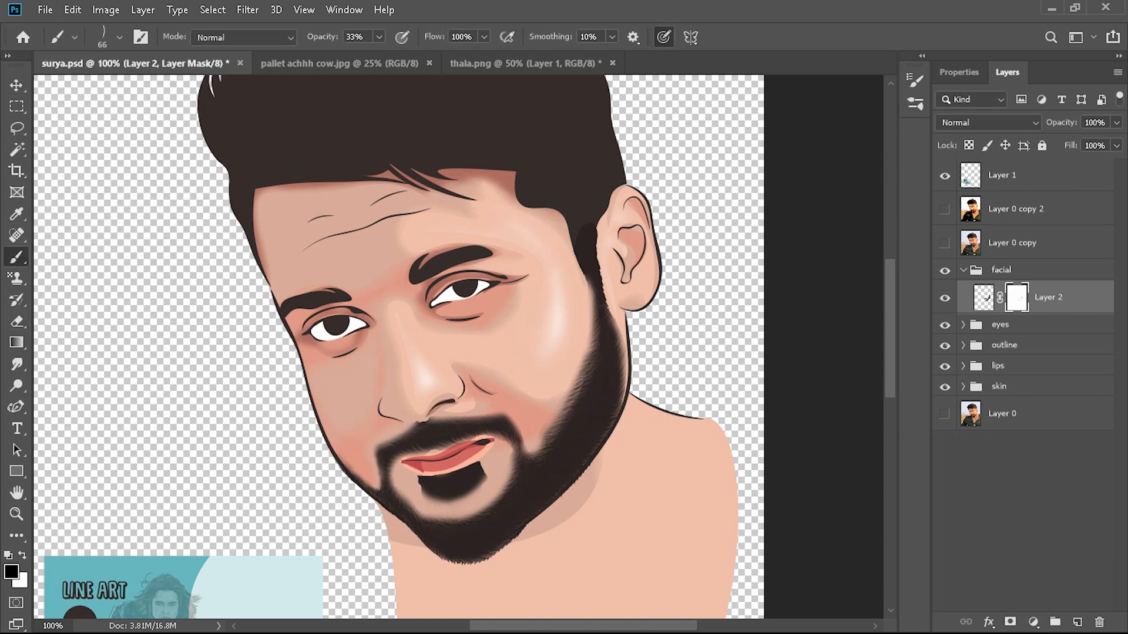
key("e")
left_click(983, 297)
left_click_drag(484, 465, 470, 498)
left_click_drag(419, 478, 451, 503)
Step: Fade the cheek beard's inner edge further with the Eraser at 14% opacity on Layer 2, including its mask
left_click(313, 37)
left_click_drag(324, 56, 310, 56)
left_click_drag(593, 340, 537, 453)
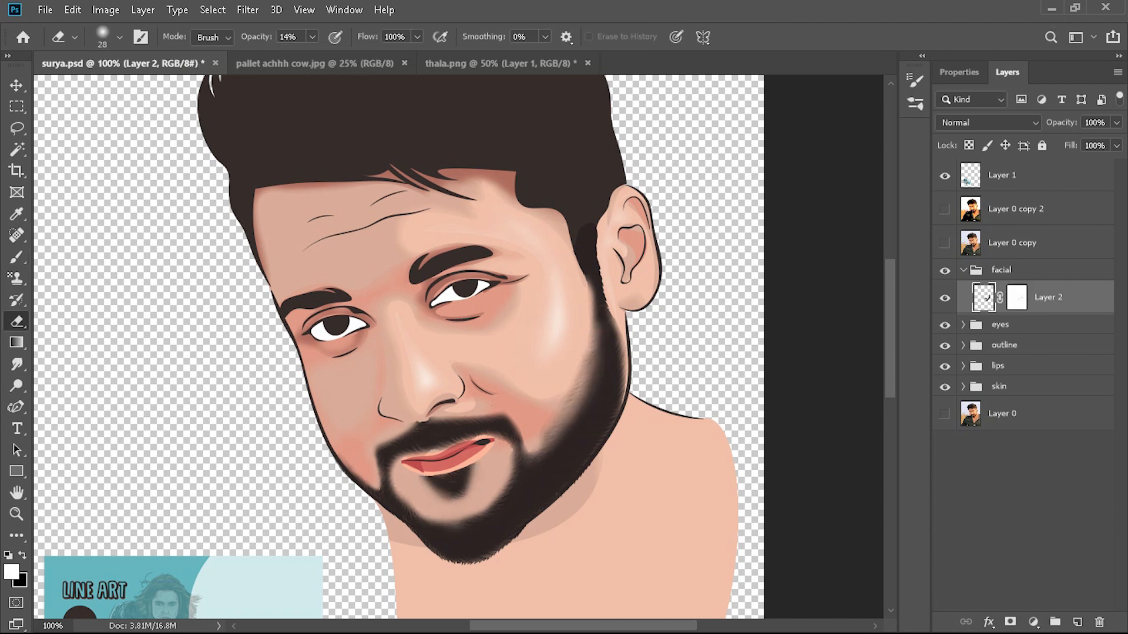
left_click(1017, 297)
key("b")
key("e")
mouse_move(605, 358)
left_mouse_down()
mouse_move(540, 470)
mouse_move(608, 352)
left_mouse_up()
left_click(312, 37)
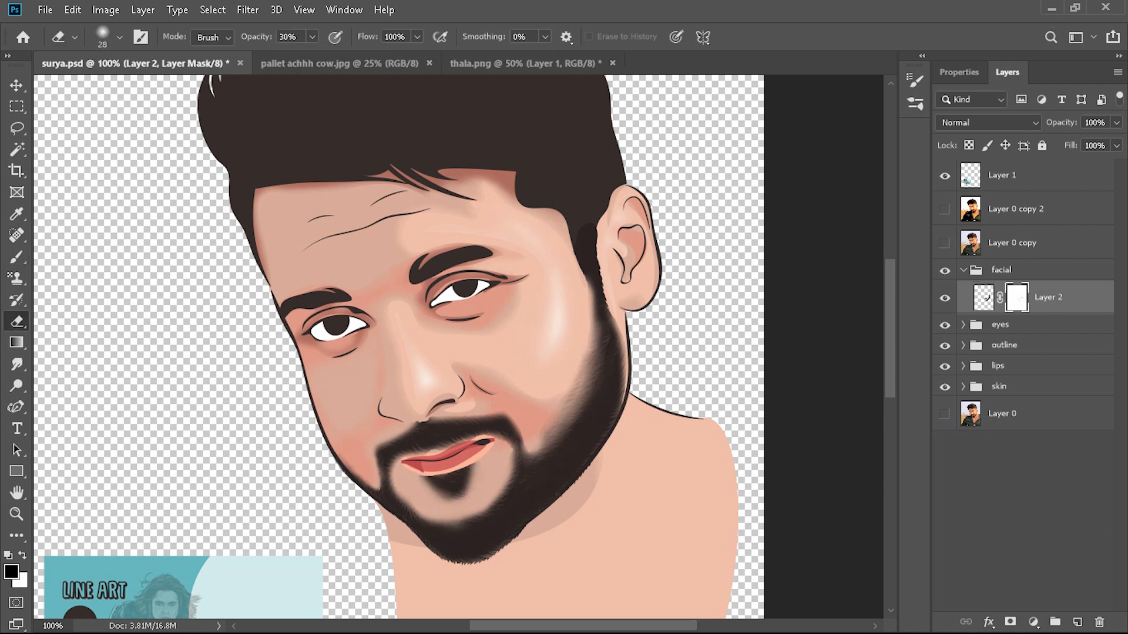
Step: Lasso a narrow strip of the sideburn in front of the ear and fill it dark on Layer 2
left_click(17, 127)
left_click_drag(590, 283, 599, 282)
left_click(983, 298)
key("shift+F5")
key("Return")
key("Return")
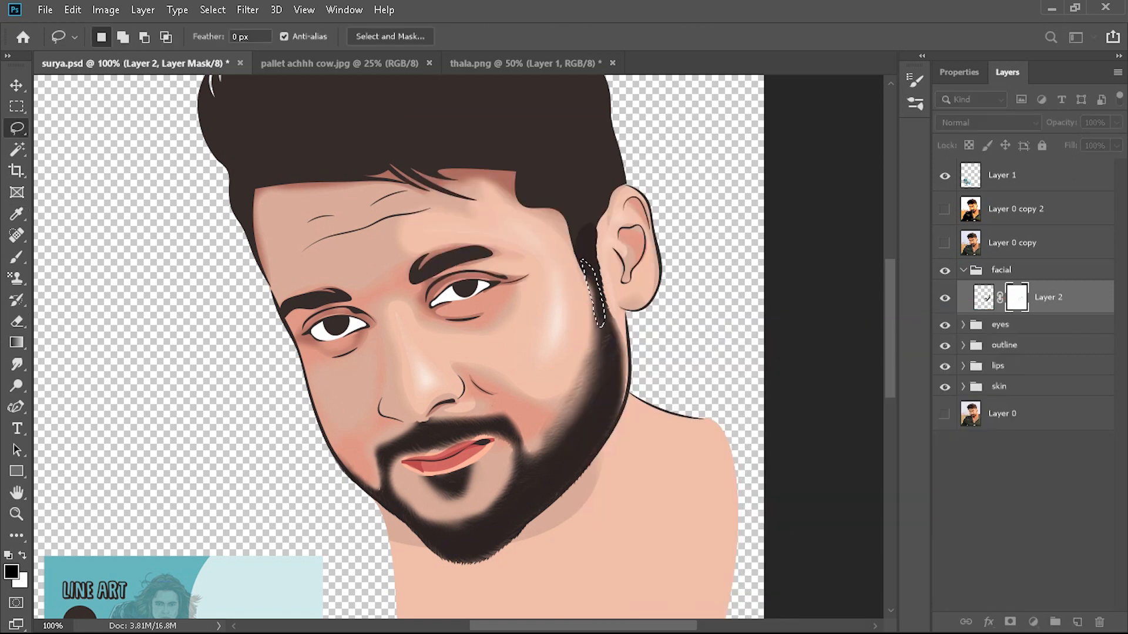
key("Return")
key("shift+F5")
key("Return")
key("ctrl+d")
Step: Set the Eraser opacity to 9% and blend the refilled sideburn strip into the beard
key("e")
left_click_drag(312, 37, 294, 55)
left_click_drag(598, 299, 605, 358)
Step: Lasso the sideburn area between the hair and the beard and fill it dark
key("ctrl+plus")
key("l")
mouse_move(693, 247)
left_mouse_down()
mouse_move(511, 362)
mouse_move(546, 449)
left_mouse_up()
key("shift+F5")
key("Return")
key("shift+F5")
key("Return")
key("ctrl+d")
key("e")
Step: Add a new layer, lasso the lower sideburn beside the ear and fill it dark
key("ctrl+alt+shift+n")
key("l")
left_click_drag(526, 336, 543, 329)
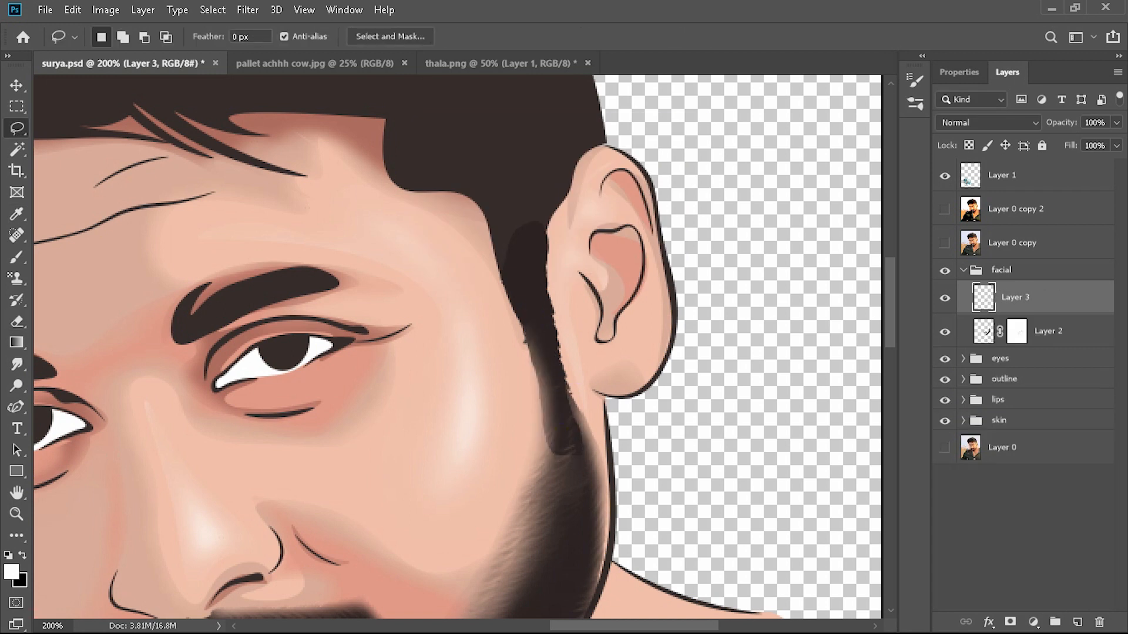
key("shift+F5")
key("Return")
key("ctrl+d")
Step: Add a mask to Layer 3 and erase at the filled strip's lower end, setting the Eraser opacity to 30%
key("e")
left_click(1010, 622)
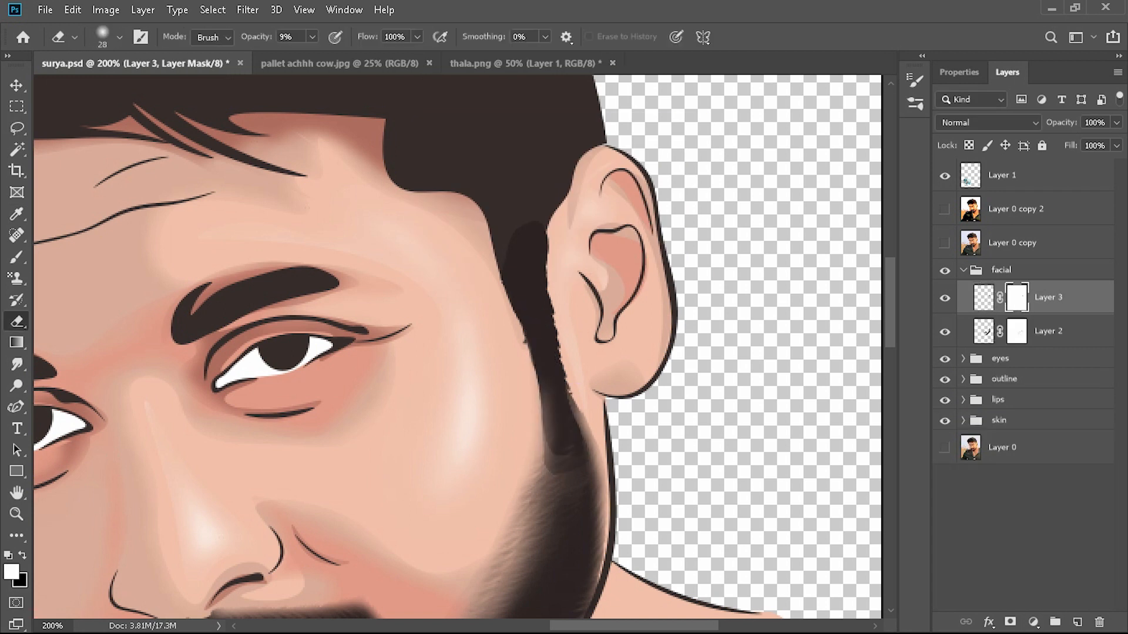
key("alt+bracketleft")
key("x")
key("x")
mouse_move(561, 453)
left_mouse_down()
mouse_move(571, 485)
mouse_move(565, 458)
left_mouse_up()
left_click(983, 298)
left_click(313, 37)
left_click_drag(309, 55, 327, 56)
left_click(559, 462)
Step: Undo the last Eraser strokes and clear the join between the sideburn and the beard
left_click(983, 331)
key("ctrl+z")
key("ctrl+z")
key("ctrl+z")
key("ctrl+z")
key("ctrl+z")
key("ctrl+z")
key("ctrl+z")
key("ctrl+z")
key("ctrl+z")
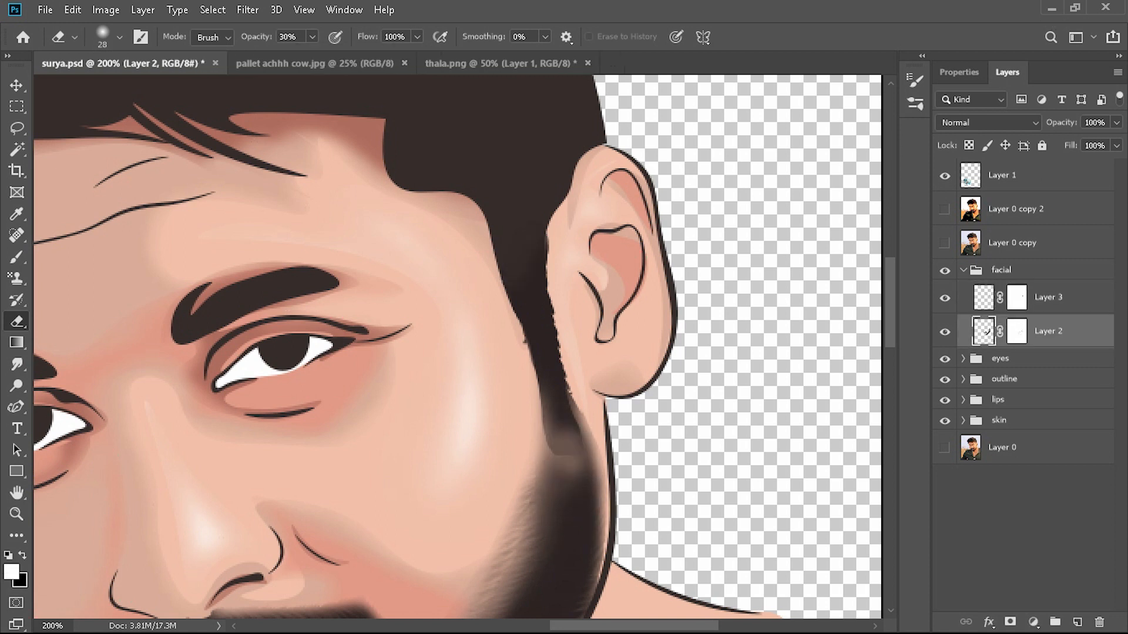
left_click(1016, 331)
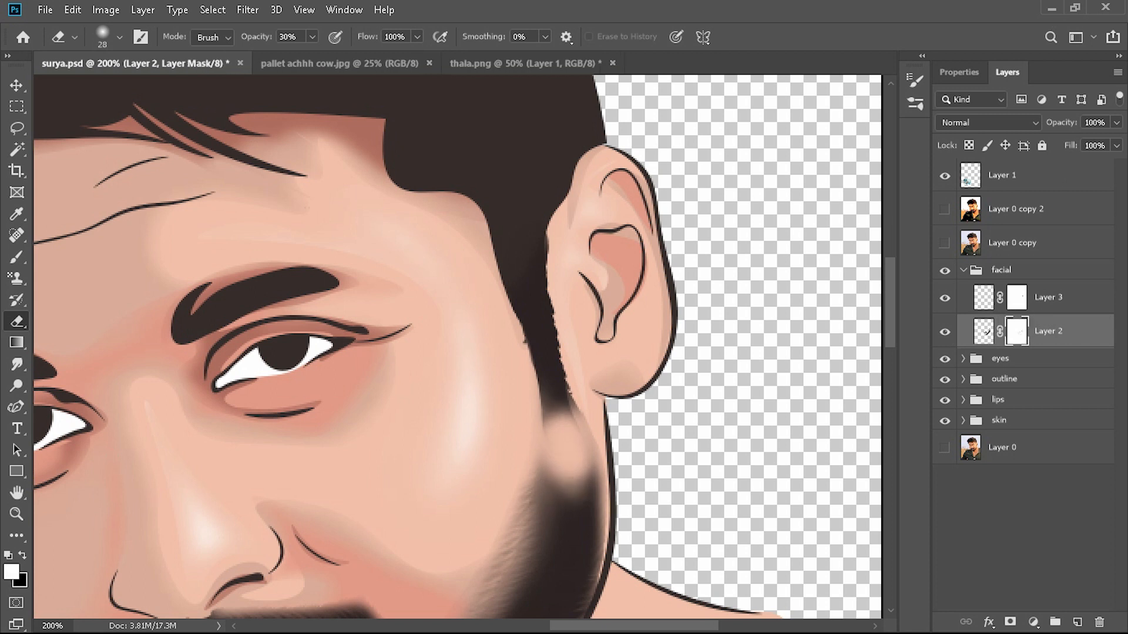
Step: Try to bridge the gap between the sideburn and the beard with a lassoed dark fill on Layer 3
scroll(564, 352, "down", 3)
left_click(983, 297)
key("l")
left_click_drag(562, 204, 569, 213)
key("alt+BackSpace")
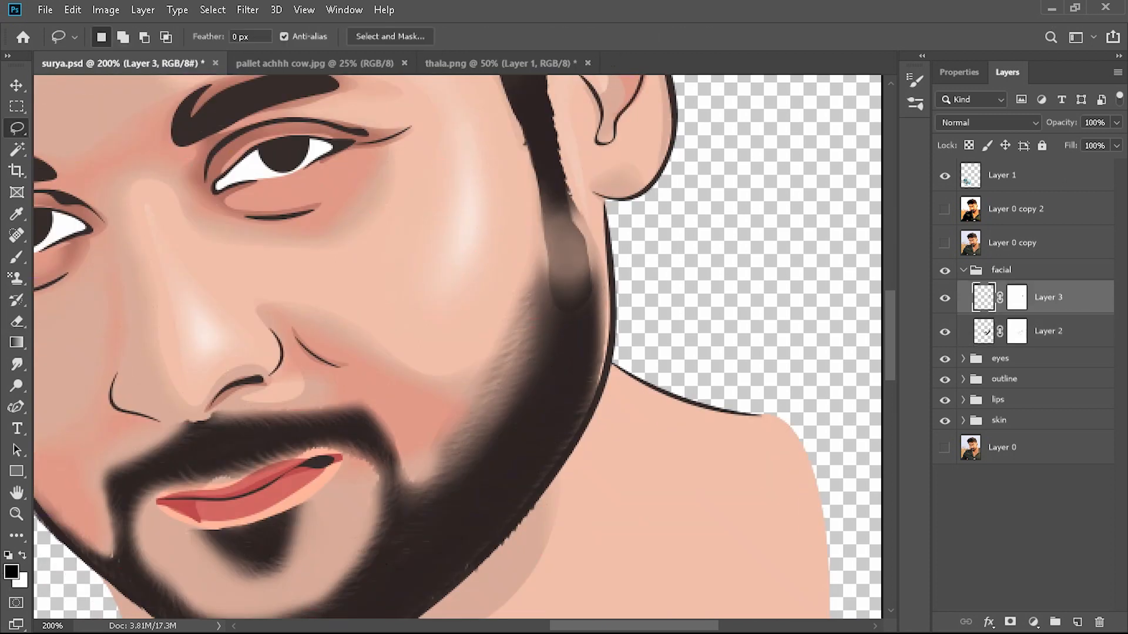
key("e")
key("ctrl+z")
key("ctrl+z")
key("ctrl+z")
key("ctrl+z")
key("ctrl+z")
key("ctrl+z")
key("ctrl+z")
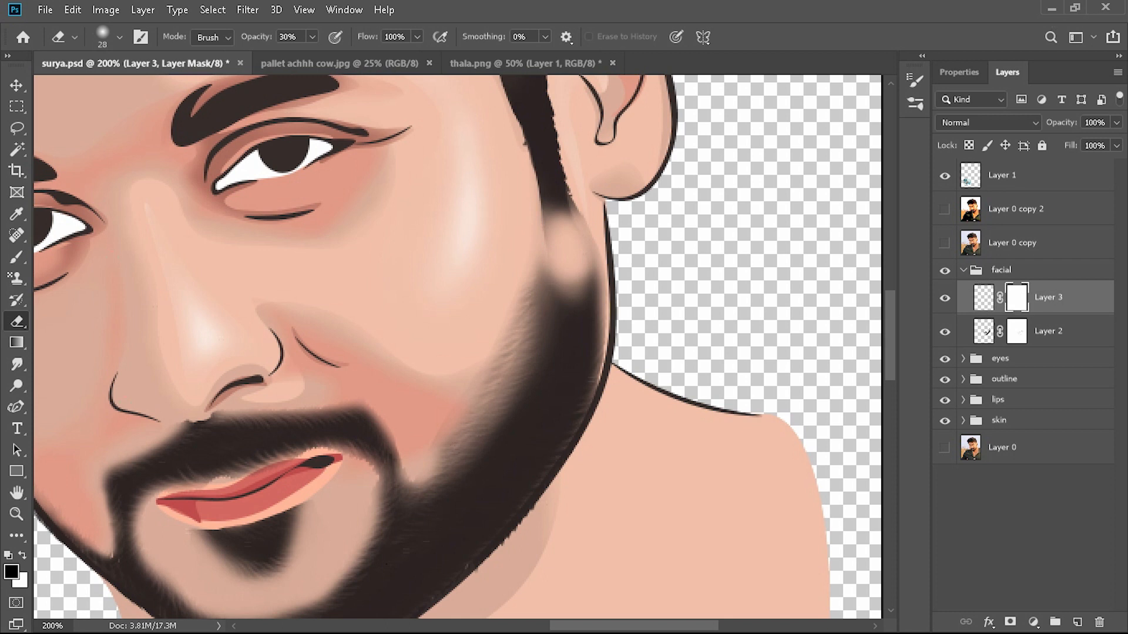
Step: Paint hair strokes across the gap between the sideburn and the beard on Layer 2 and erase along its outer edge
left_click(983, 332)
key("b")
left_click(119, 37)
mouse_move(568, 252)
left_mouse_down()
mouse_move(569, 271)
mouse_move(570, 226)
mouse_move(529, 299)
left_mouse_up()
scroll(564, 353, "up", 1)
key("e")
left_click_drag(590, 217, 597, 311)
Step: Brush hair texture into Layer 2's mask over the rejoined section below the sideburn
key("b")
left_click(120, 37)
left_click(1017, 331)
left_click_drag(562, 250, 569, 294)
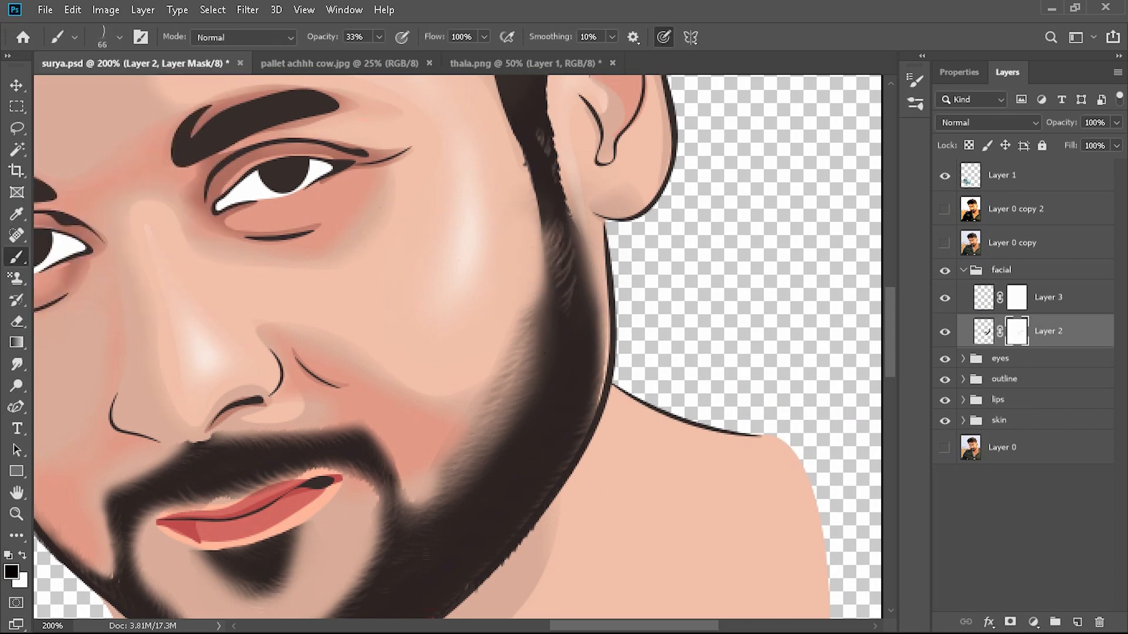
Step: Delete Layer 3 and work Layer 2's mask over the sideburn and its join with the beard using the hair brush and Eraser
left_click(1048, 298)
key("Delete")
left_click(1017, 297)
mouse_move(555, 170)
left_mouse_down()
mouse_move(570, 276)
mouse_move(534, 132)
left_mouse_up()
key("e")
left_click_drag(561, 273, 583, 335)
left_click(119, 37)
left_click_drag(537, 135, 576, 282)
Step: Brush more hair texture below the sideburn in Layer 2's mask and soften the beard's cheek edge with the Eraser
key("b")
left_click_drag(555, 218, 546, 335)
left_click_drag(558, 252, 541, 349)
key("e")
mouse_move(552, 214)
left_mouse_down()
mouse_move(555, 346)
mouse_move(499, 344)
left_mouse_up()
key("ctrl+minus")
key("b")
left_click(16, 322)
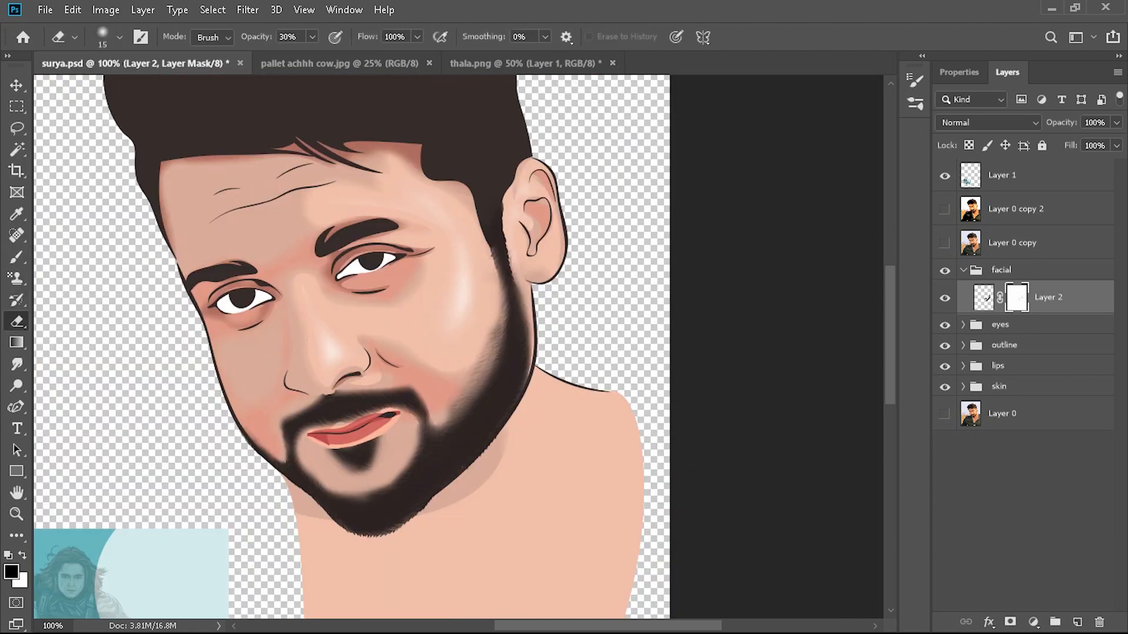
Step: Lasso the beard patch under the lower lip from the reference photo and fill it with the dark colour on Layer 2
left_click(16, 128)
left_click(944, 243)
left_click_drag(322, 457, 373, 501)
left_click(984, 297)
key("shift+F5")
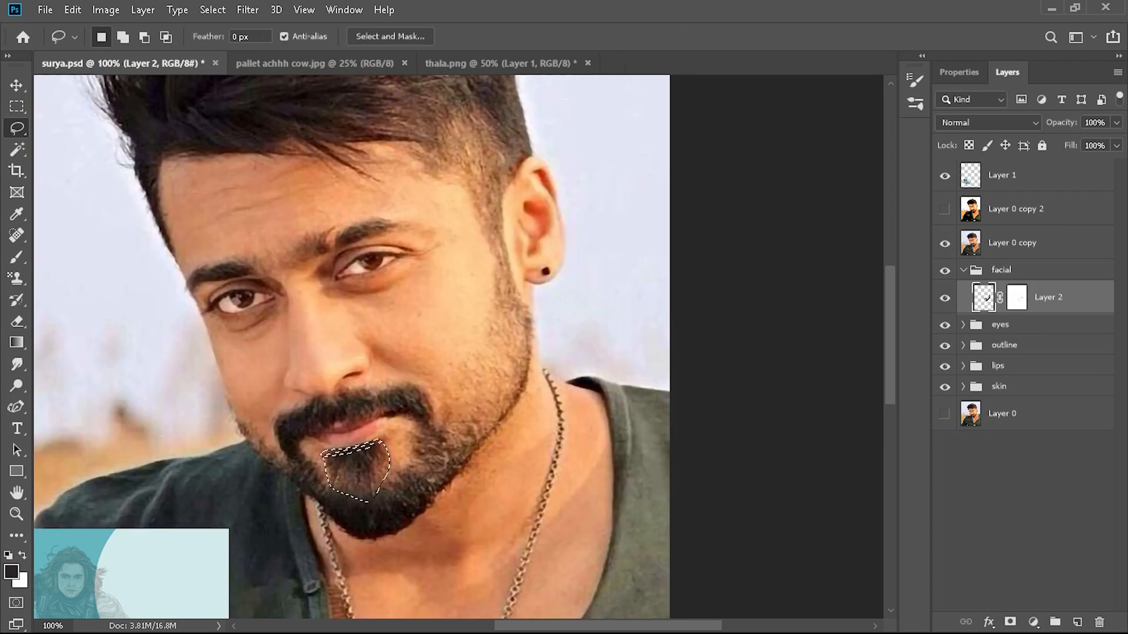
left_click(667, 157)
key("ctrl+d")
left_click(944, 243)
Step: Texture the patch under the lip with the hair brush and Eraser on Layer 2
left_click(16, 257)
left_click(983, 297)
left_click(119, 37)
left_click(16, 322)
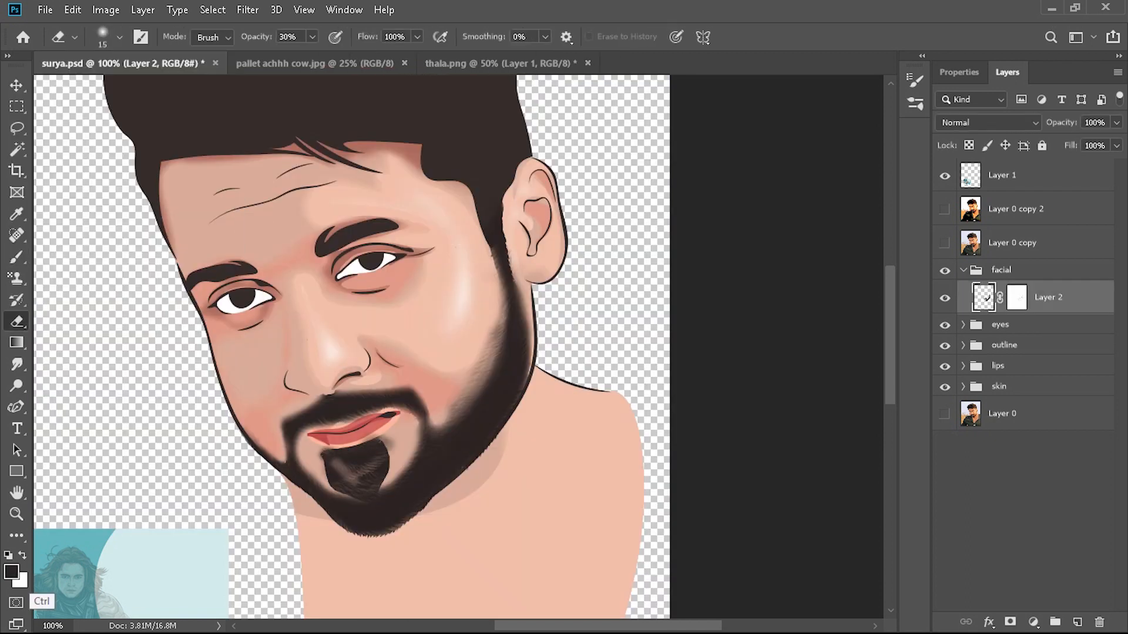
left_click(1017, 297)
Step: Lasso the area joining the lip patch to the chin beard against the reference photo and fill it dark on Layer 2
left_click(944, 243)
left_click(944, 244)
left_click(984, 297)
key("l")
mouse_move(388, 461)
left_mouse_down()
mouse_move(350, 472)
mouse_move(385, 461)
left_mouse_up()
left_click(944, 244)
left_click(945, 243)
key("ctrl+d")
Step: Brush hair texture into Layer 2's mask over the chin beard and erase along both sides of the lip patch
left_click(16, 257)
left_click(1016, 297)
left_click(119, 37)
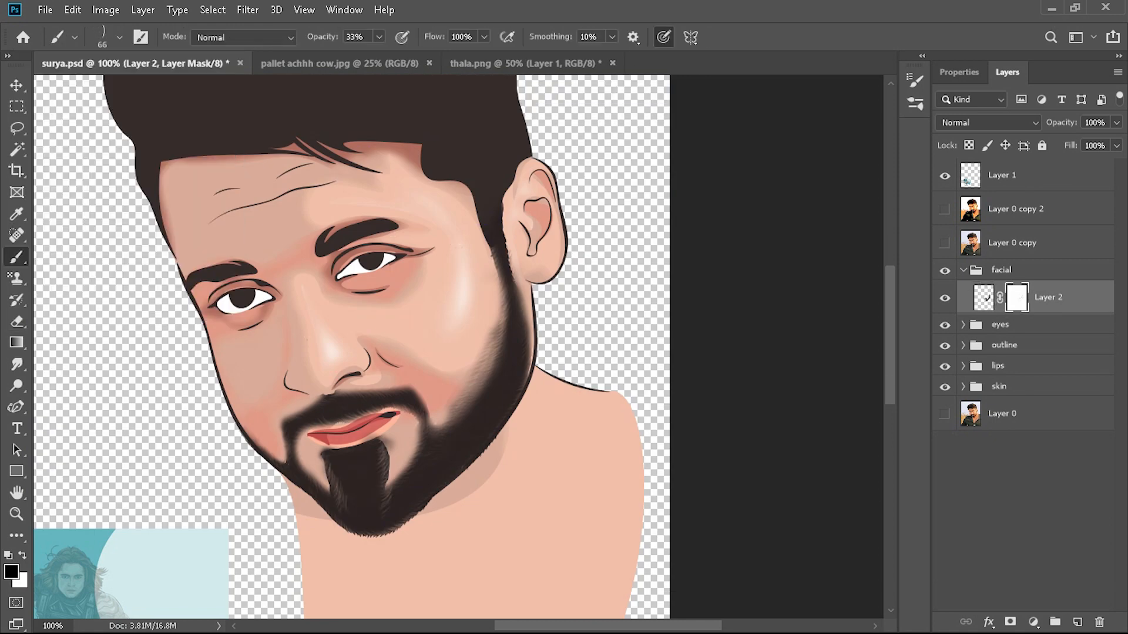
key("e")
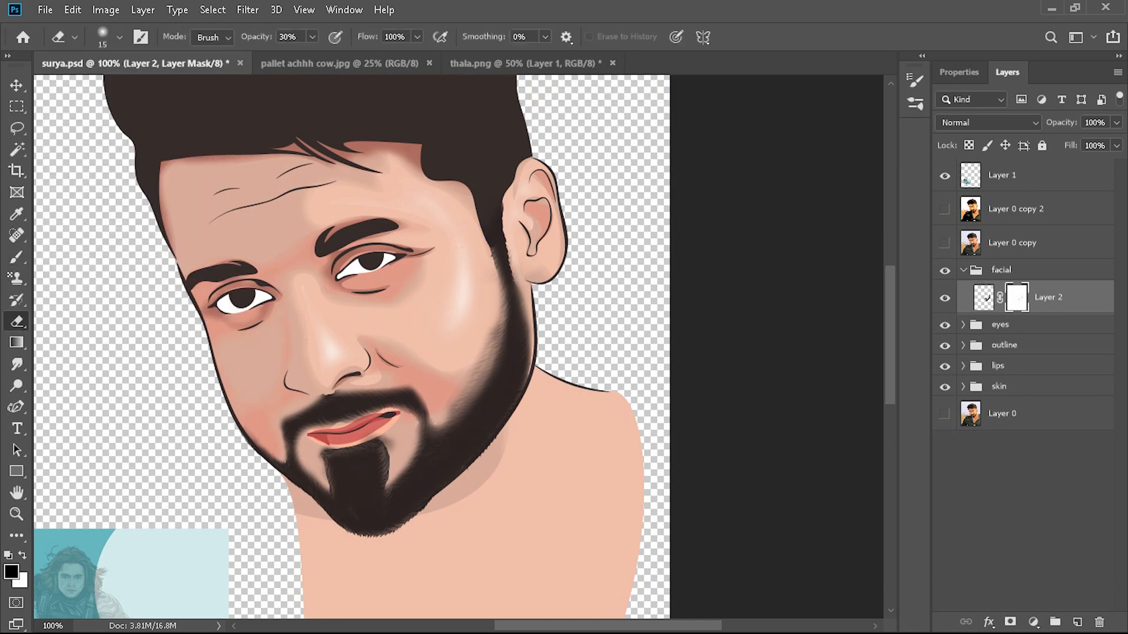
left_click(984, 297)
left_click_drag(324, 454, 334, 493)
left_click_drag(385, 444, 389, 485)
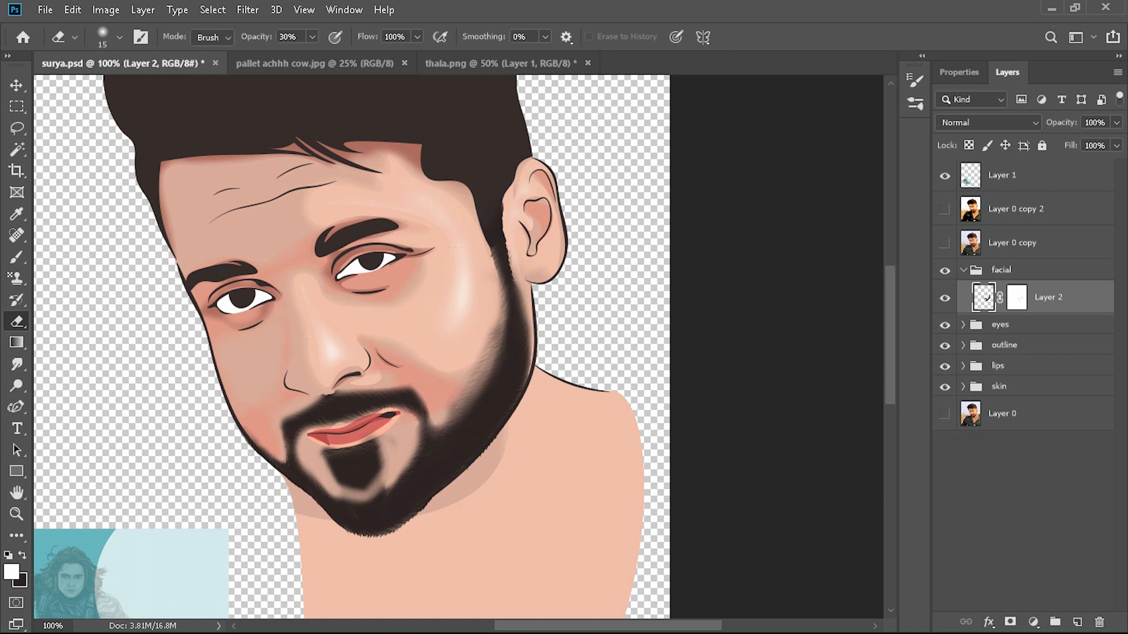
Step: Lasso a wider strip from the lower lip to the chin beard following the reference photo and fill it dark
key("l")
left_click(945, 243)
mouse_move(322, 456)
left_mouse_down()
mouse_move(324, 489)
mouse_move(327, 449)
mouse_move(359, 495)
left_mouse_up()
left_click(945, 243)
key("ctrl+d")
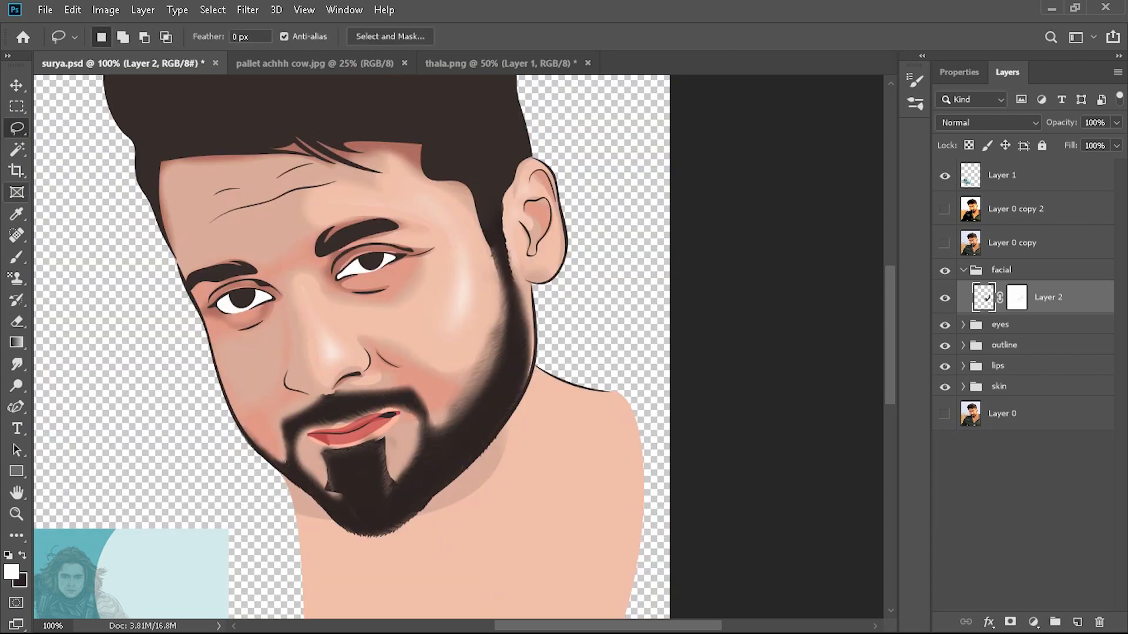
Step: Soften the edges of the filled chin strip with the brush and Eraser on Layer 2 and its mask
key("e")
key("b")
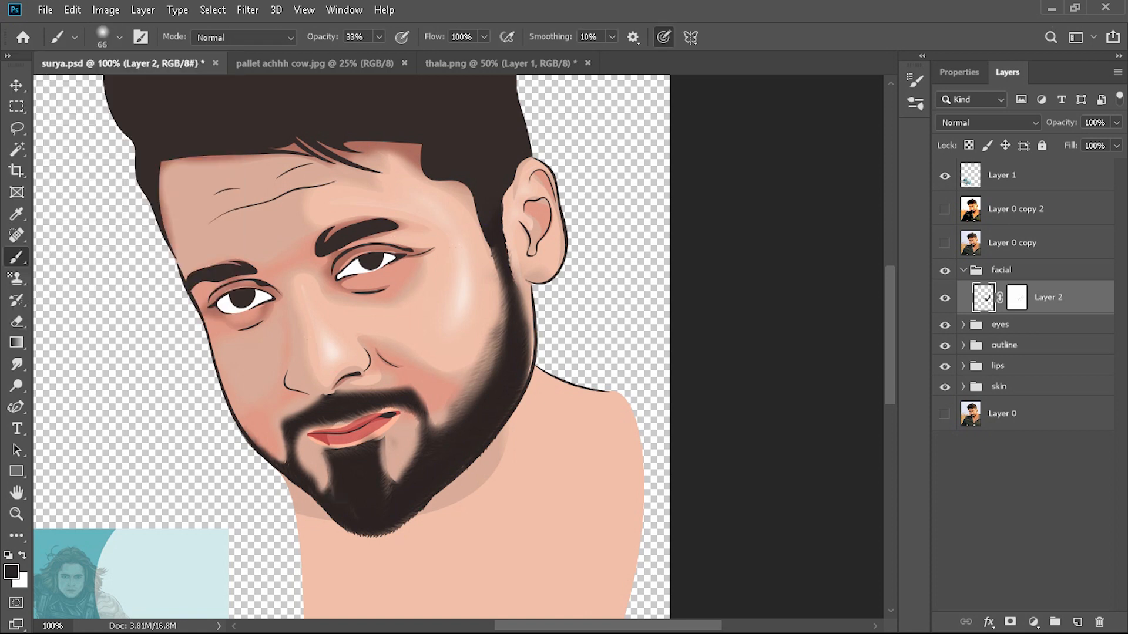
left_click(1017, 298)
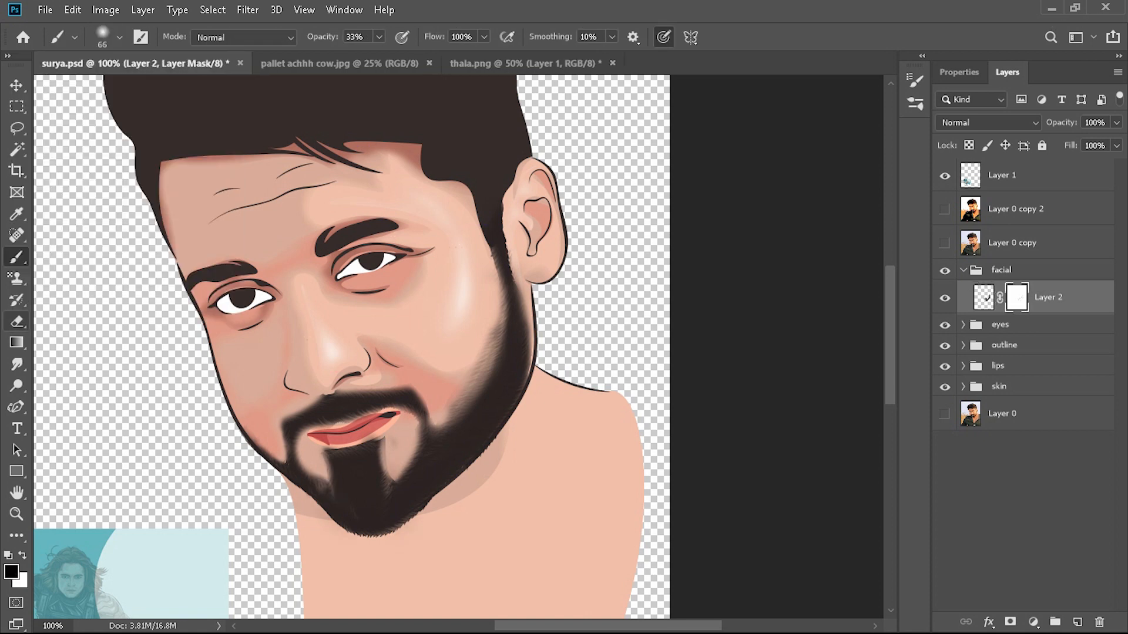
key("e")
key("ctrl+2")
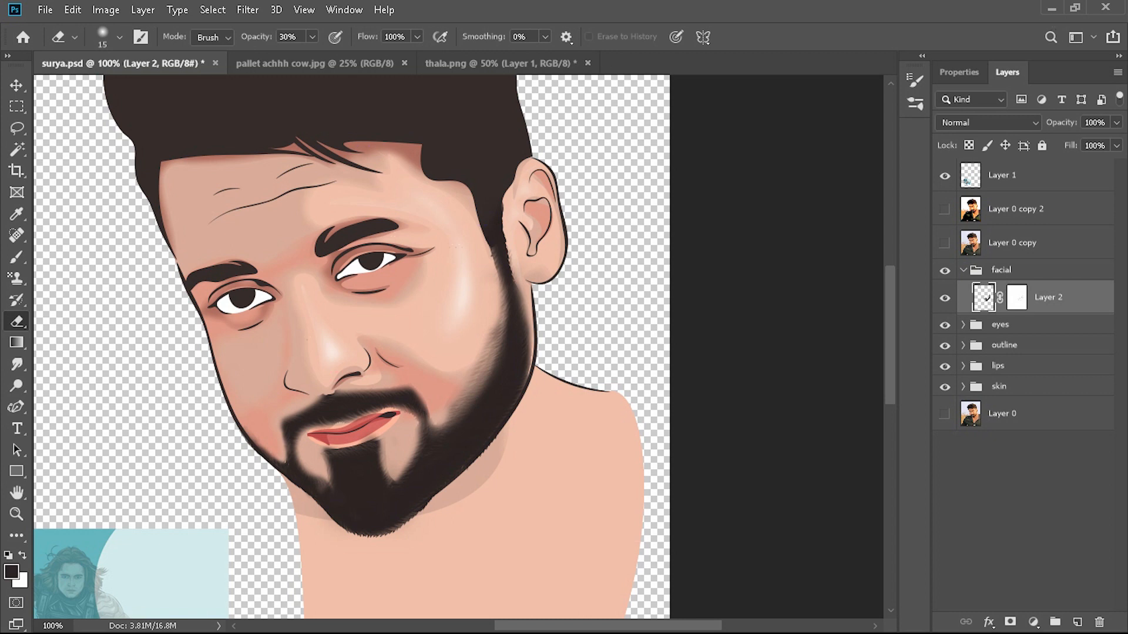
Step: Add a lassoed dark fill along the right edge of the chin strip and blend its edge with the Eraser
key("l")
key("ctrl+d")
key("e")
key("l")
mouse_move(378, 441)
left_mouse_down()
mouse_move(374, 460)
mouse_move(387, 470)
left_mouse_up()
key("alt+Delete")
key("ctrl+d")
key("e")
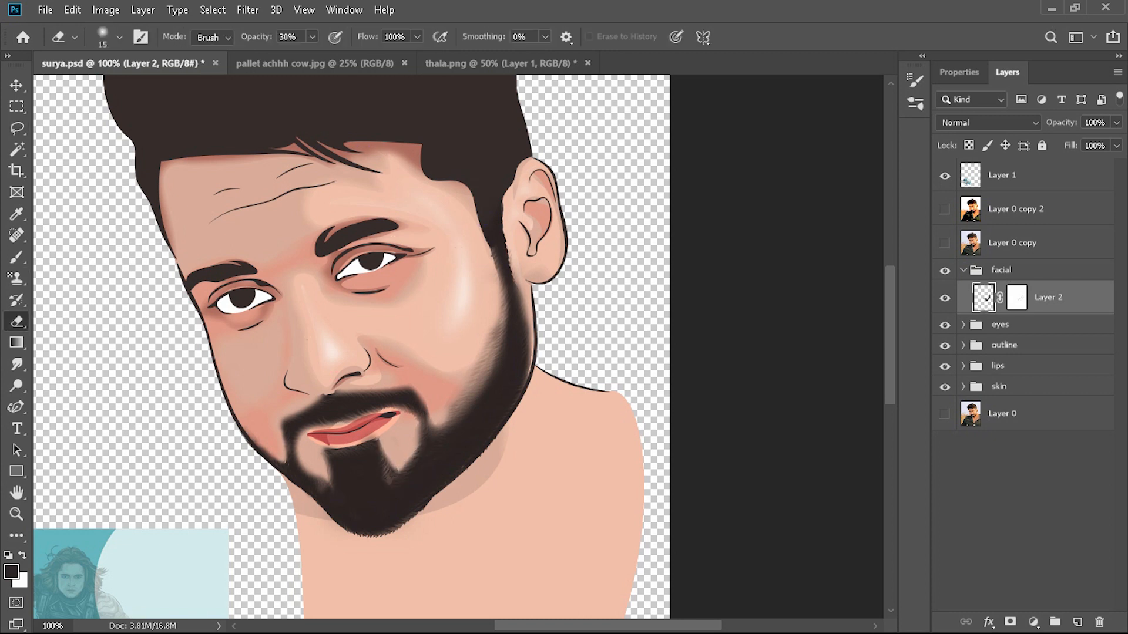
key("ctrl+backslash")
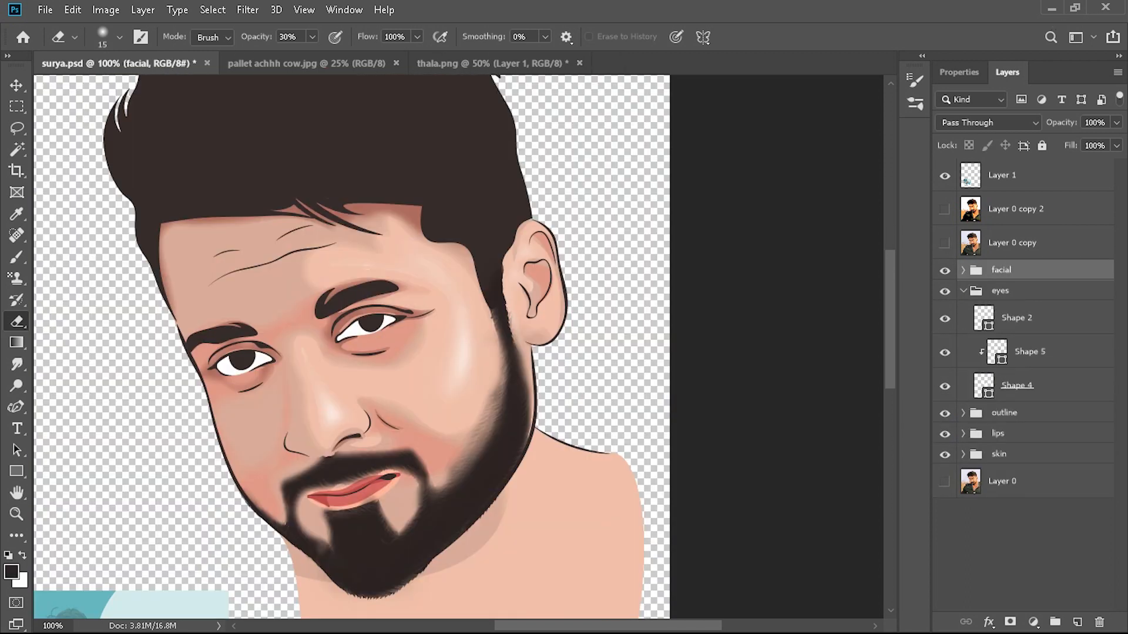
Step: Draw small light pink highlight shapes in both irises from the reference photo and clip them to the eye whites
left_click(1007, 356)
key("ctrl+plus")
key("p")
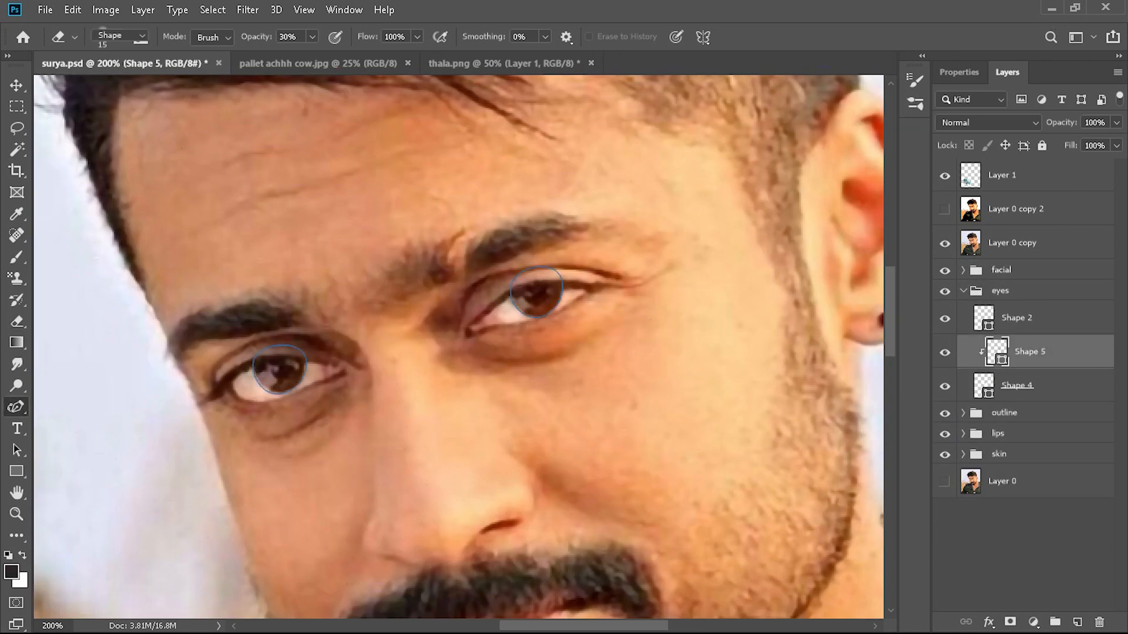
left_click(283, 363)
left_click(293, 367)
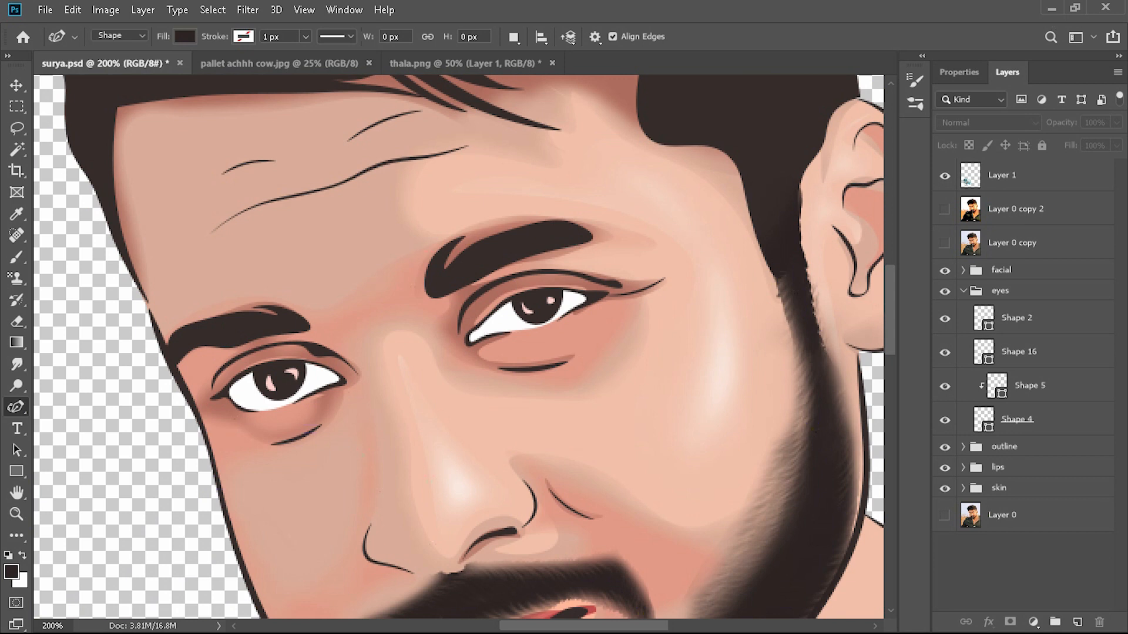
key("ctrl+alt+g")
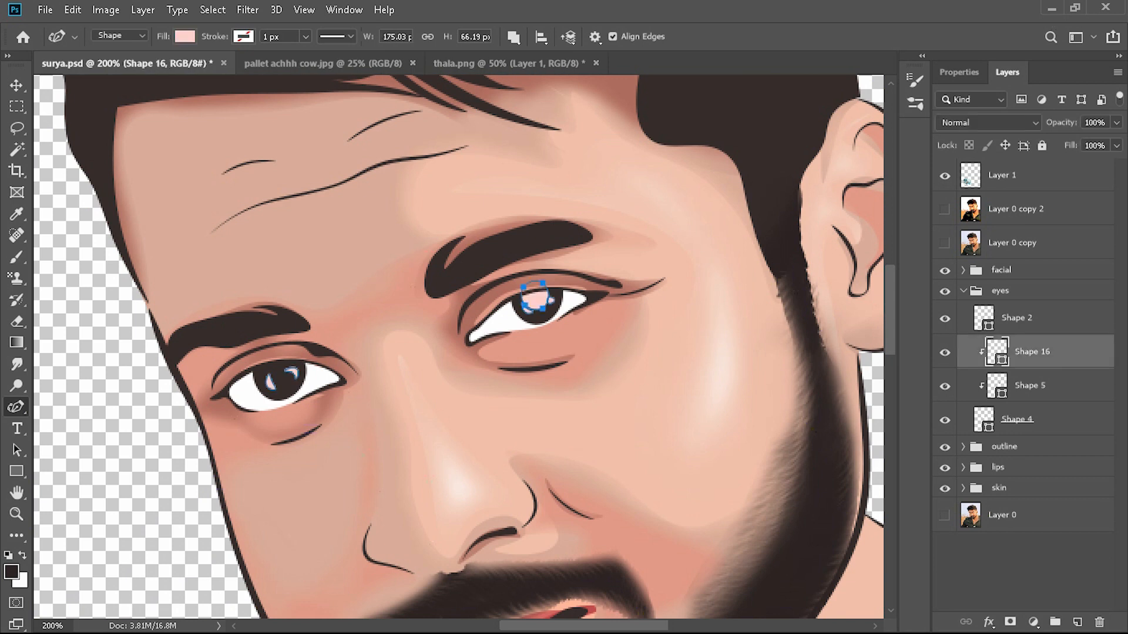
Step: Draw a rounded pink shape over the upper part of each iris and merge the two into one shape layer
left_click(521, 287)
left_click(528, 304)
left_click(276, 382)
left_click(294, 368)
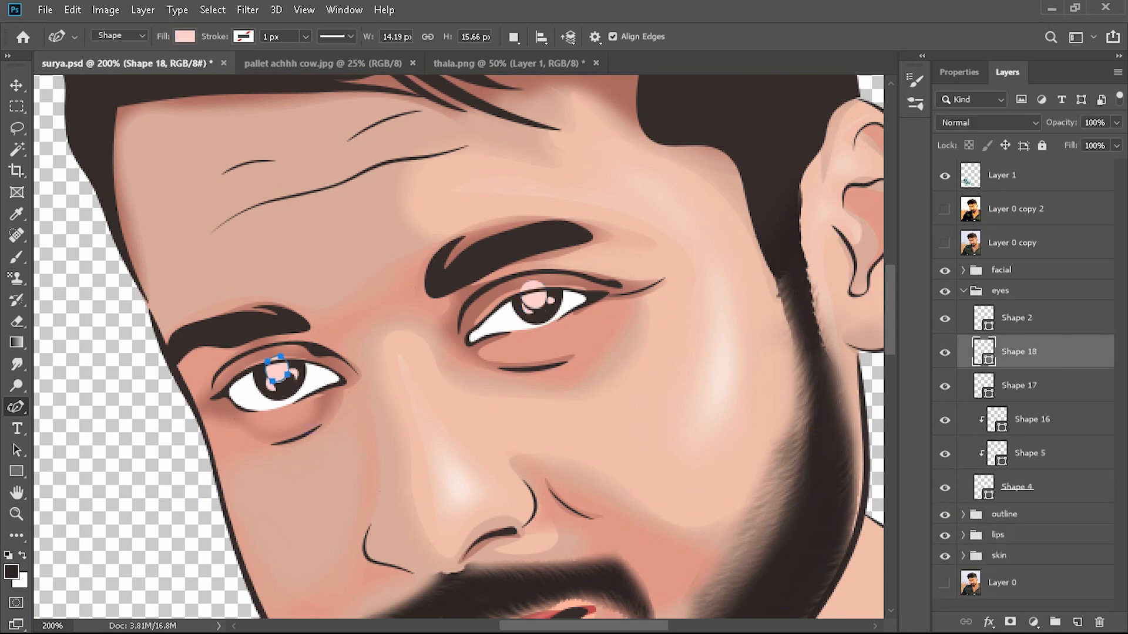
left_click(1024, 385, "shift")
right_click(1024, 382)
left_click(851, 488)
Step: Move the merged iris shape below the highlights in the layer stack and set its fill to #514241
left_click_drag(1021, 352, 1021, 401)
double_click(996, 386)
left_click_drag(810, 348, 810, 497)
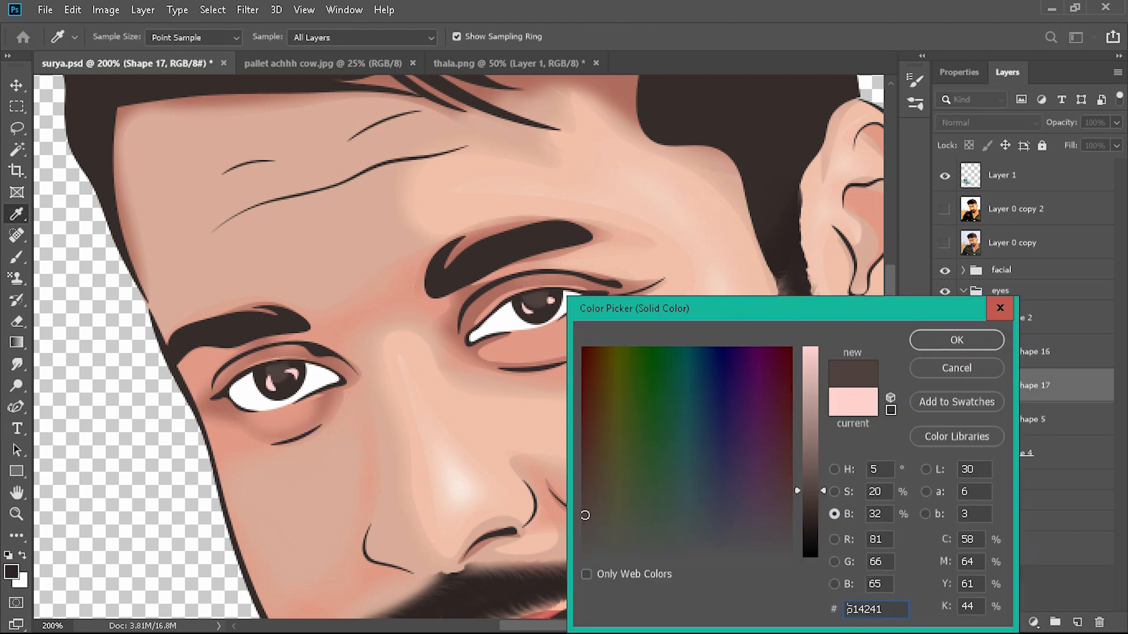
left_click(956, 340)
Step: Move the merged iris shape above Shape 16 and adjust the opacity and points of the eye highlights
left_click_drag(1034, 386, 1034, 338)
left_click(1022, 590)
left_click(1032, 386)
left_click(1117, 123)
left_click_drag(1117, 140, 1114, 140)
left_click(1022, 590)
left_click(287, 370, "ctrl")
left_click(293, 375, "ctrl")
left_click(271, 384, "ctrl")
left_click(1022, 591)
key("ctrl+minus")
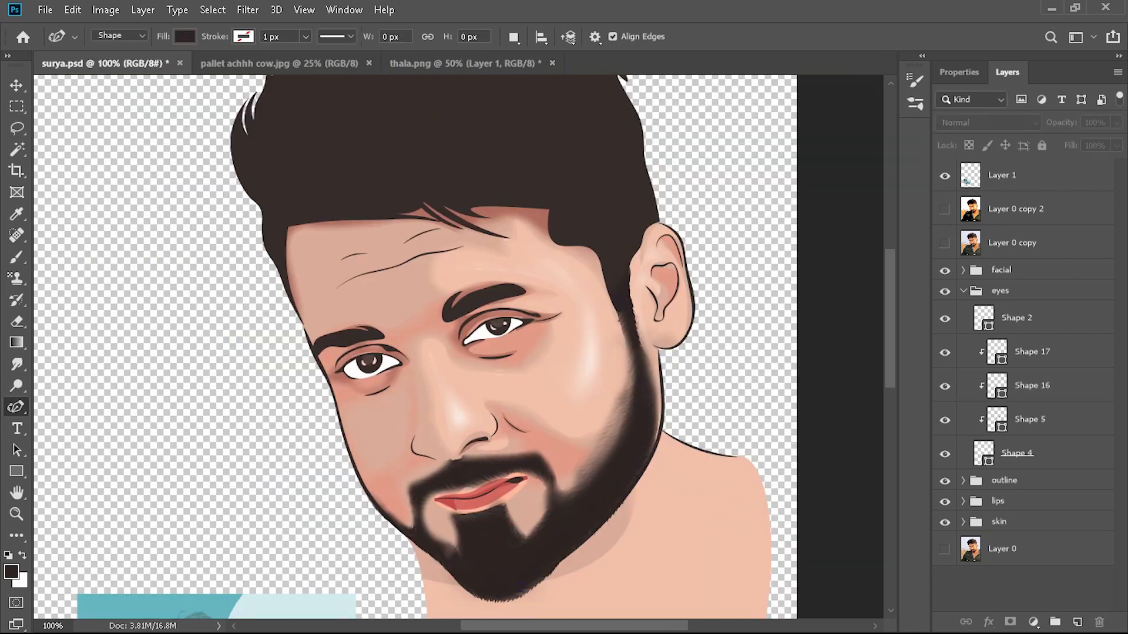
Step: Set the fill of the merged iris shape to a muted purple
double_click(997, 351)
left_click_drag(746, 402, 775, 522)
left_click_drag(810, 499, 811, 474)
left_click(759, 469)
left_click(956, 340)
left_click(1022, 590)
Step: Draw a curved shadow shape around the inner rim of the right eye and clip it to the eye white
key("ctrl+plus")
key("ctrl+plus")
left_click(1034, 352)
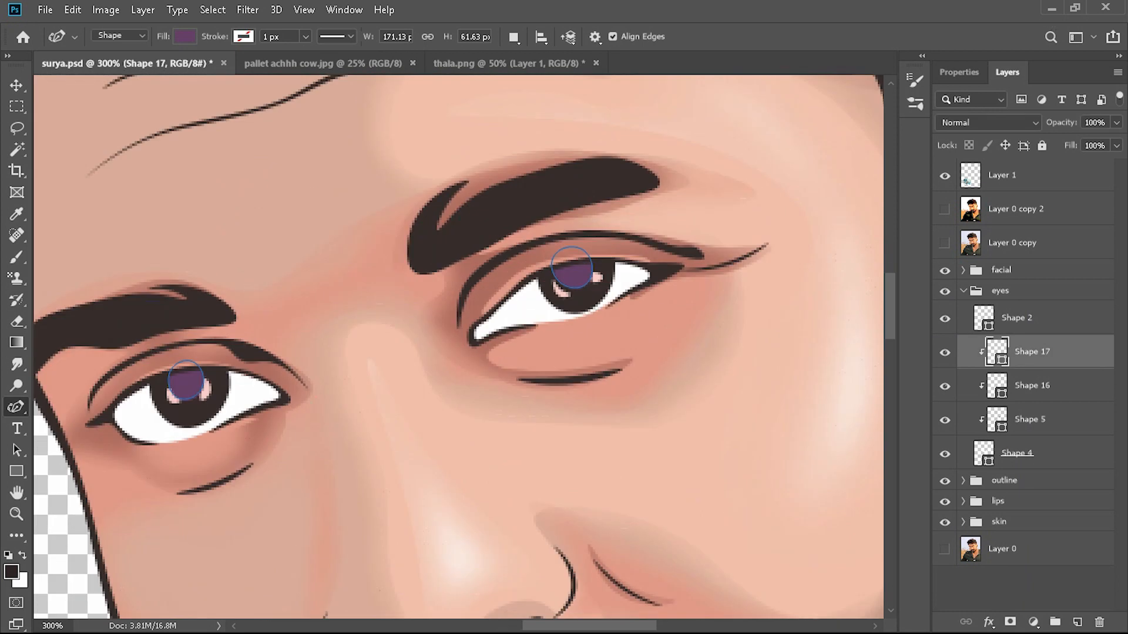
left_click(545, 324)
left_click(514, 319)
left_click(488, 326)
left_click(524, 292)
left_click(571, 273)
left_click(633, 276)
left_click(610, 311)
left_click(692, 268)
left_click(464, 354)
left_click(546, 325)
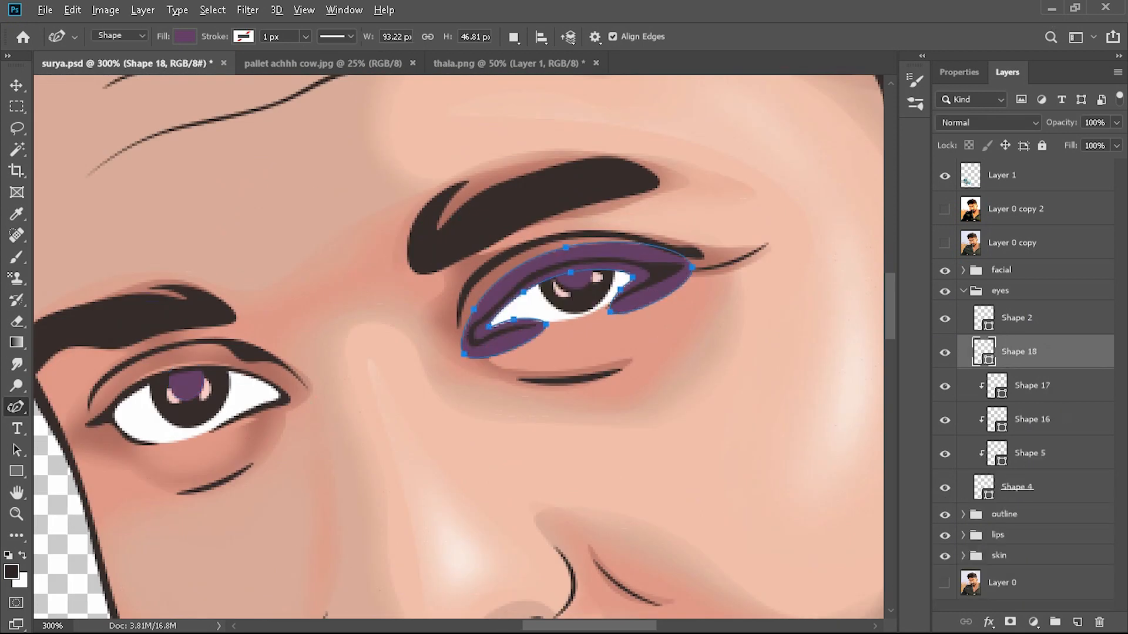
left_click(1057, 368, "alt")
Step: Add a matching rim shadow around the left eye to the same shape layer using combined shapes
left_click(513, 37)
left_click(552, 71)
left_click(199, 441)
left_click(239, 406)
left_click(269, 396)
left_click(97, 440)
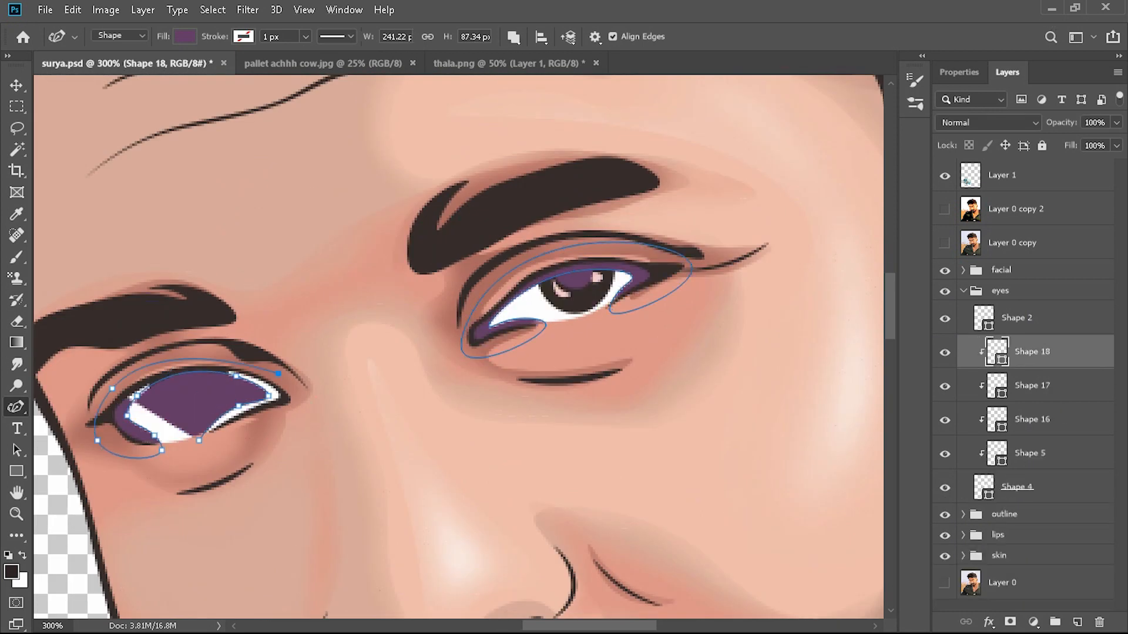
left_click(279, 374)
left_click(199, 441)
left_click(1022, 583)
Step: Set the eye-rim shadow's fill to a reddish brown sampled from the skin around the eye, with 100% opacity
double_click(996, 352)
left_click(434, 382)
left_click(499, 276)
left_click(956, 340)
left_click(1022, 290)
left_click(1116, 123)
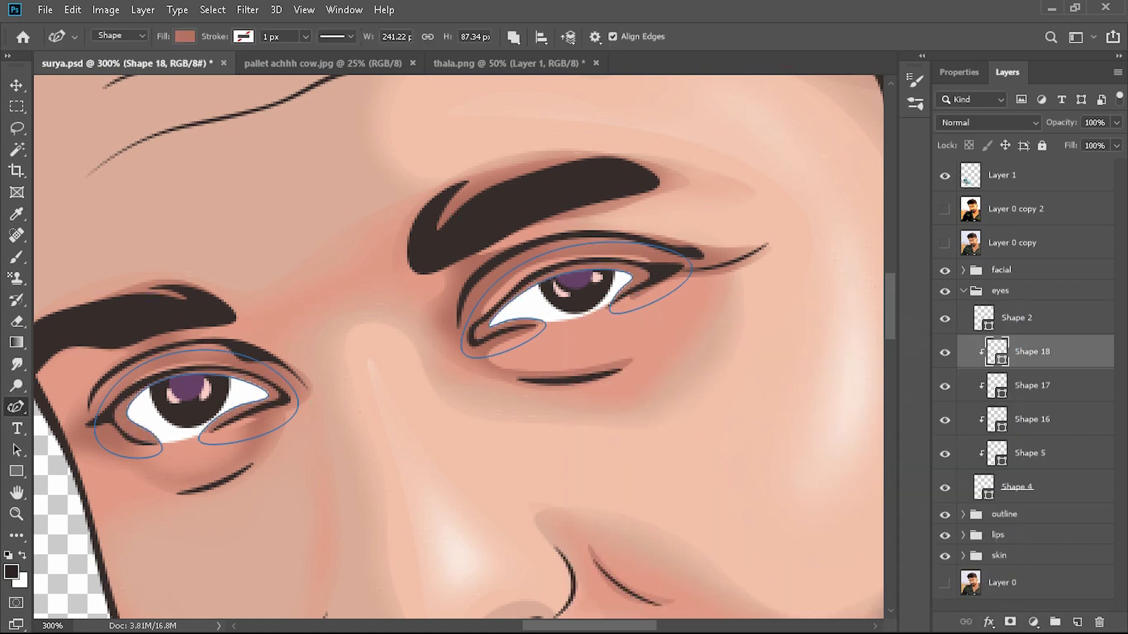
left_click(1033, 352)
left_click(1116, 122)
mouse_move(1115, 141)
left_mouse_down()
mouse_move(1089, 142)
mouse_move(1120, 142)
left_mouse_up()
Step: Add a layer mask to Shape 18 and soften the eye-rim shadow with the Eraser
left_click(1010, 622)
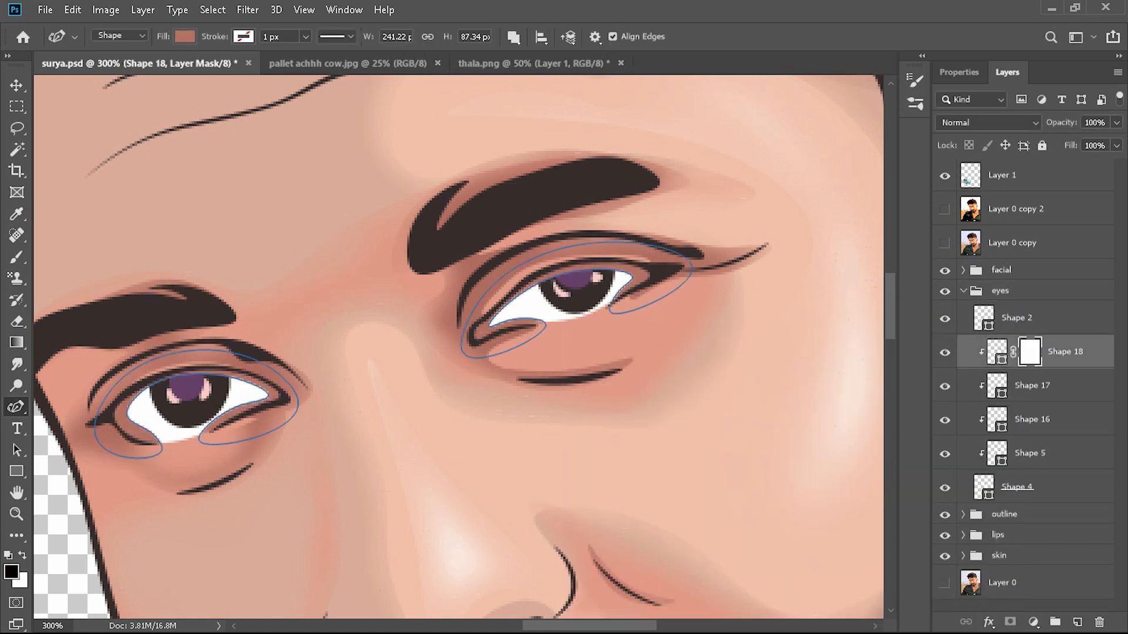
key("e")
key("x")
key("ctrl+minus")
key("ctrl+minus")
key("ctrl+plus")
key("ctrl+plus")
left_click_drag(547, 276, 590, 272)
Step: Set the fill of the merged iris shape, Shape 17, to a very dark neutral shade
double_click(997, 386)
left_click_drag(810, 475, 810, 543)
left_click(835, 470)
left_click_drag(644, 506, 615, 526)
key("Return")
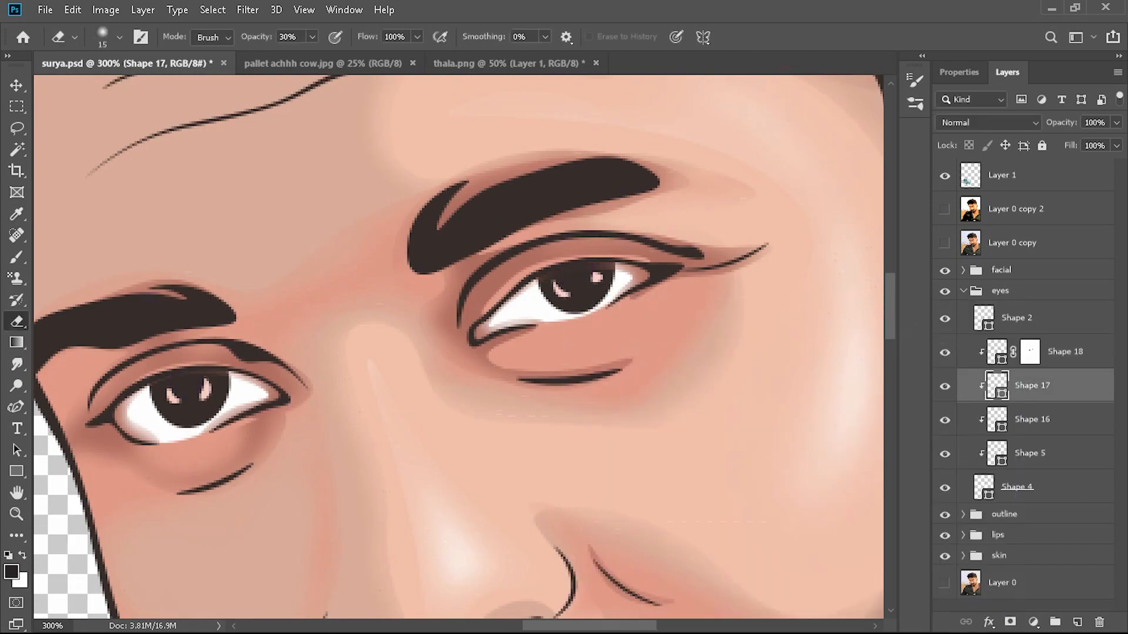
Step: Draw a curved shape over the white of the left eye around the iris and place it below the rim shadow
key("p")
left_click(145, 423)
left_click(180, 453)
left_click(161, 426)
left_click(218, 423)
left_click(236, 386)
left_click(233, 356)
left_click(288, 391)
left_click(223, 446)
left_click(179, 453)
key("ctrl+[")
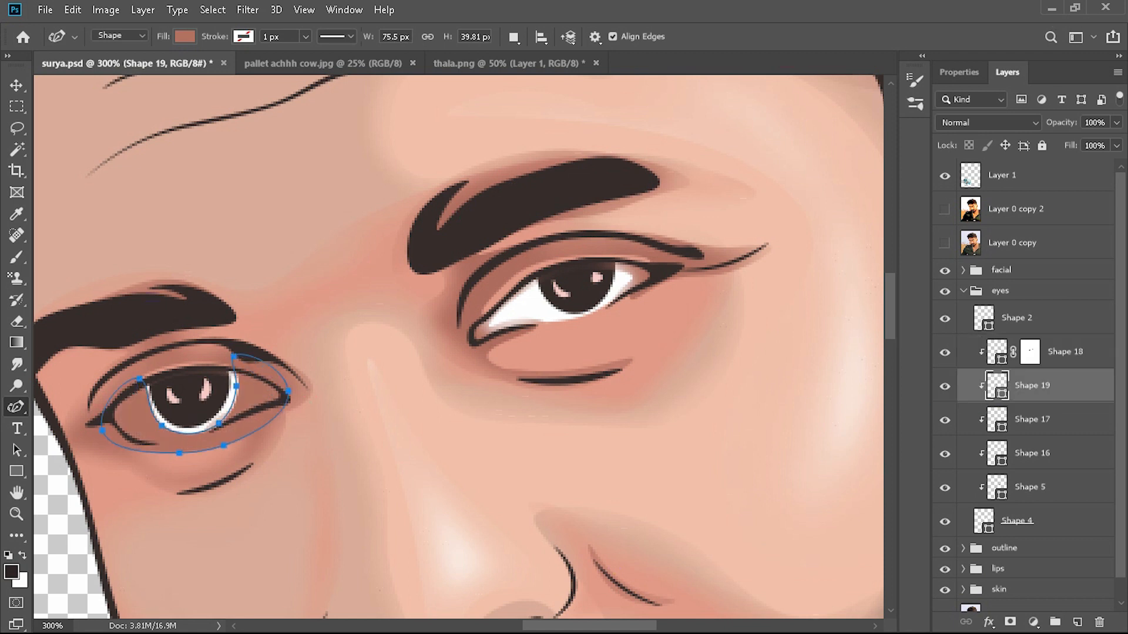
Step: Set the eye-white shading's fill to grey and move its lower-left point outward around the left iris
double_click(997, 386)
left_click(834, 511)
left_click(835, 469)
left_click_drag(675, 407, 581, 435)
key("Return")
left_click_drag(161, 426, 175, 439)
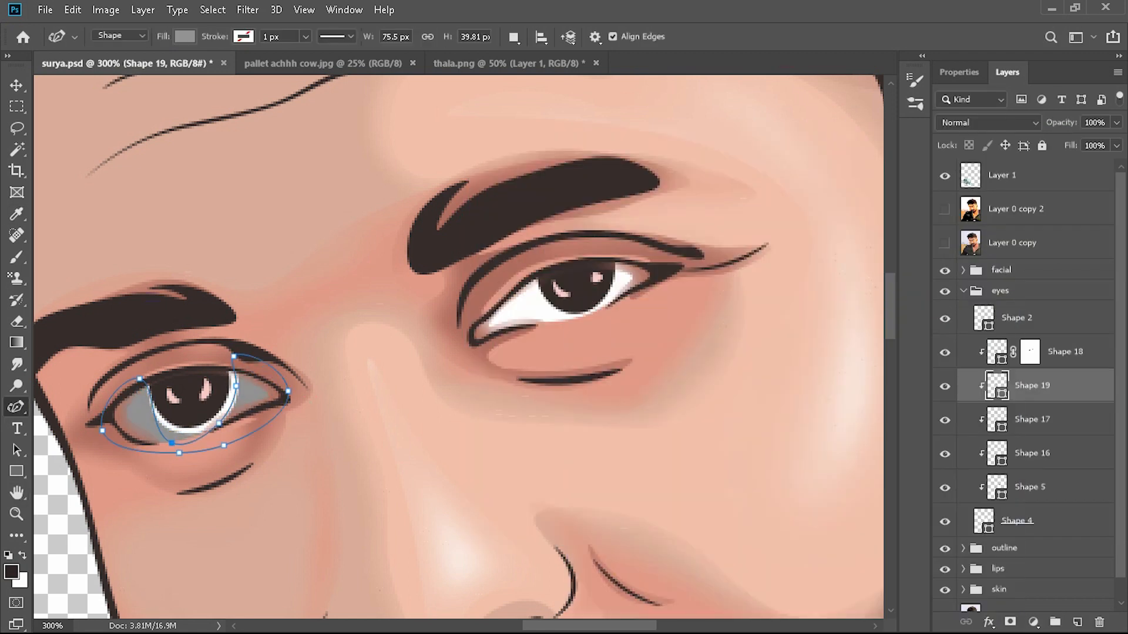
Step: Draw a curved grey shading area on Shape 19 over the white of the right eye, around the iris
left_click(576, 325)
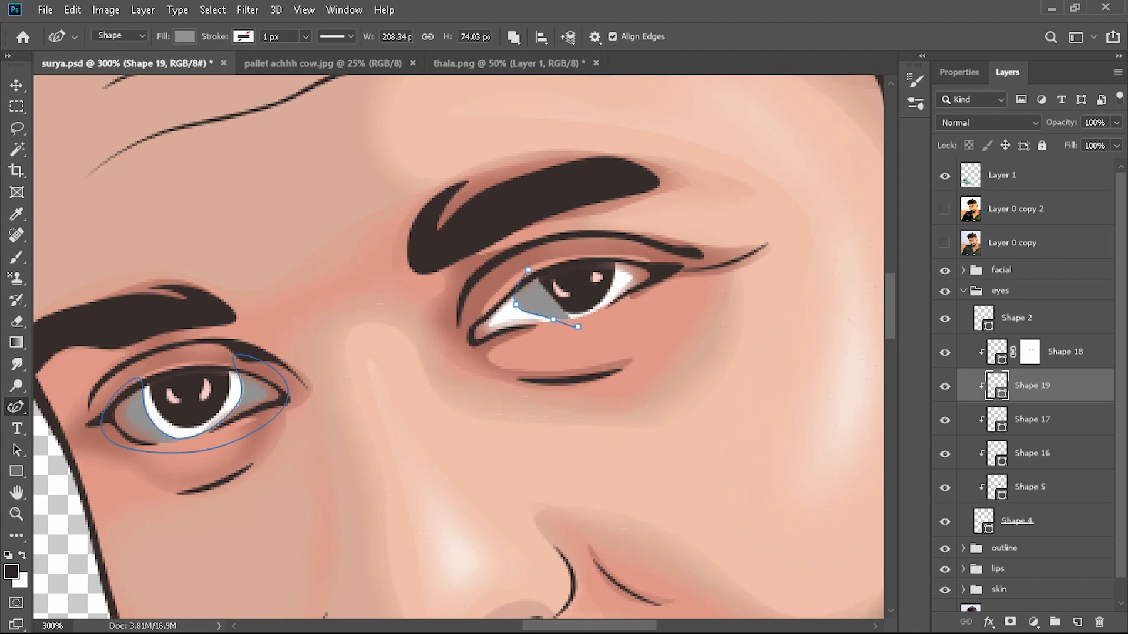
left_click(602, 245)
left_click(686, 259)
left_click(463, 358)
Step: Add a layer mask to Shape 19 and lower the eye-white shading's opacity to 64%
left_click(1033, 318)
left_click(1045, 386)
left_click(1010, 622)
key("e")
left_click(1117, 123)
left_click_drag(1119, 141, 1089, 141)
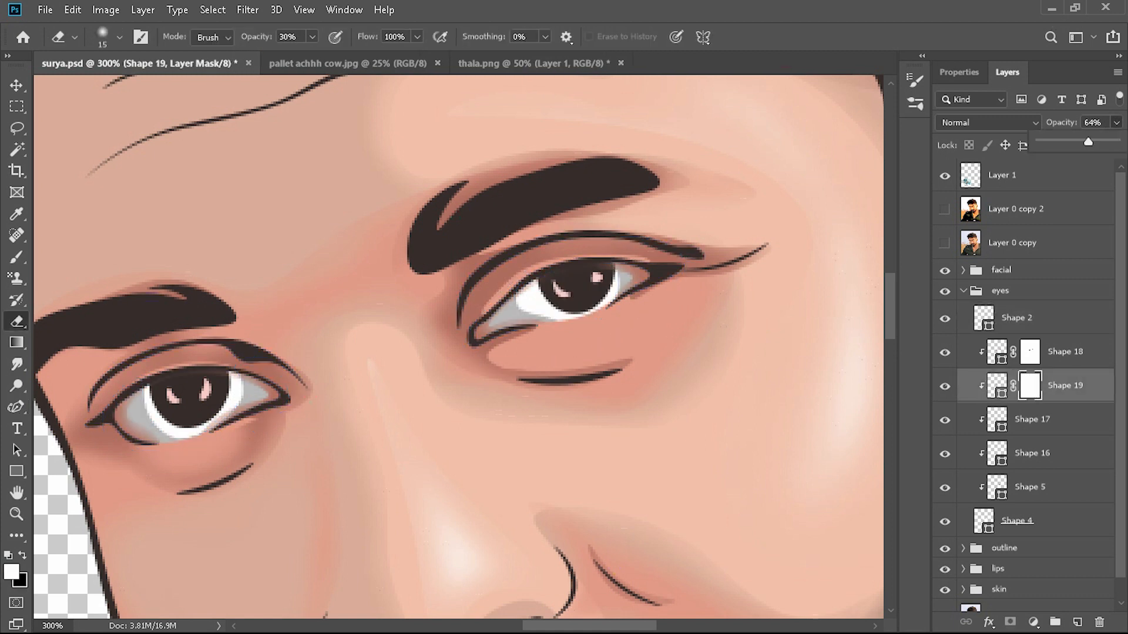
Step: Trace the moustache and left jaw beard from the Layer 0 copy reference with the Lasso and fill them dark on Layer 2
key("ctrl+1")
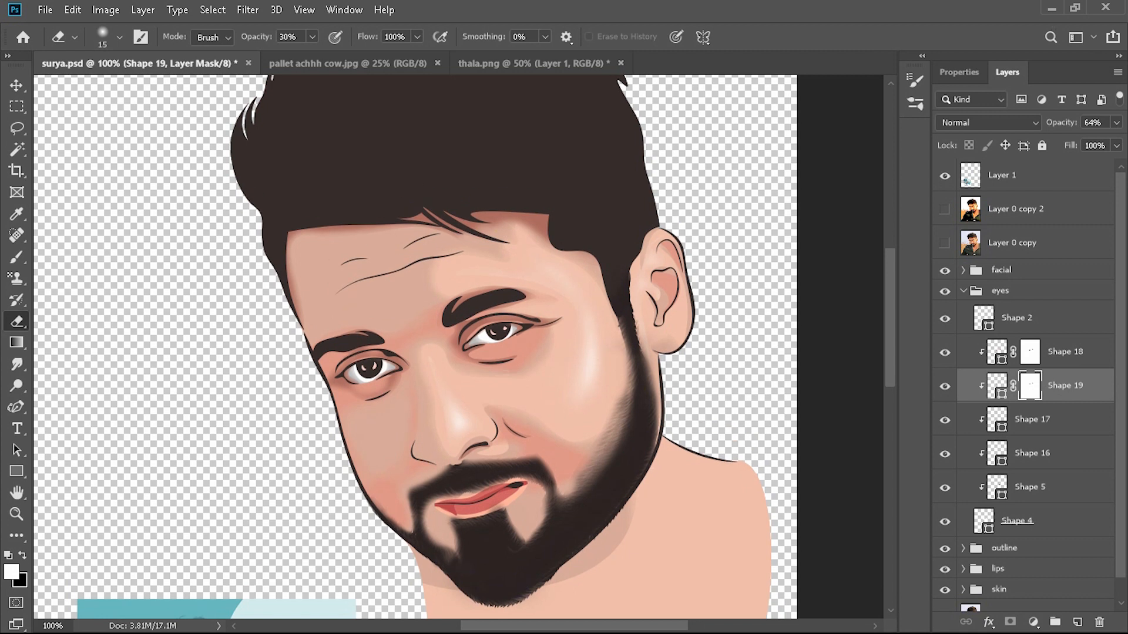
key("ctrl+plus")
key("l")
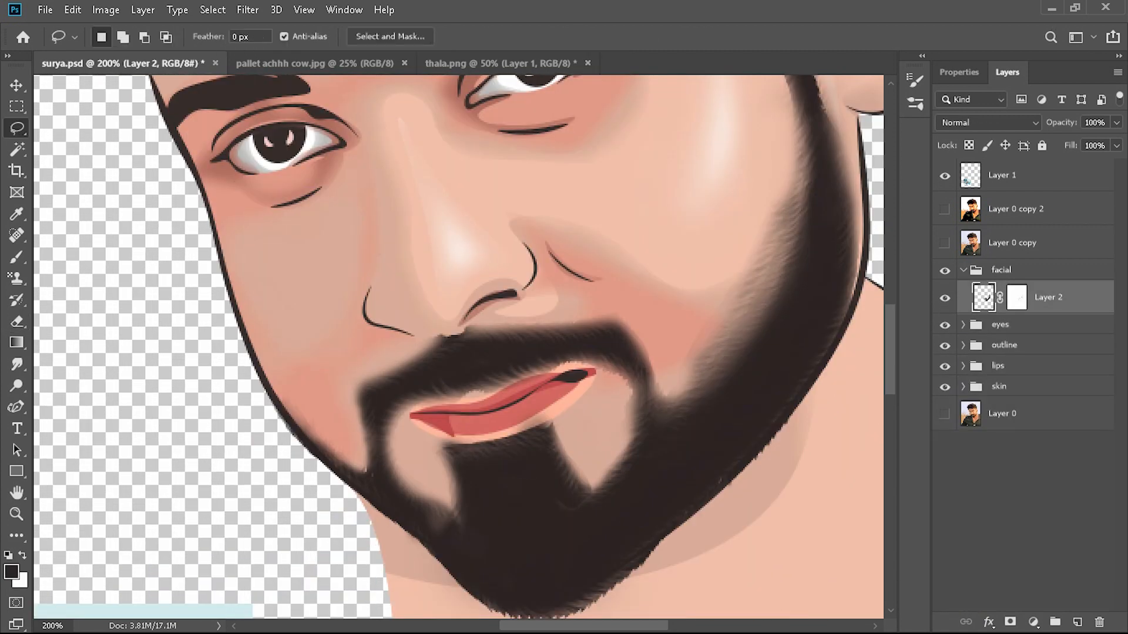
left_click(945, 244)
left_click_drag(370, 469, 353, 450)
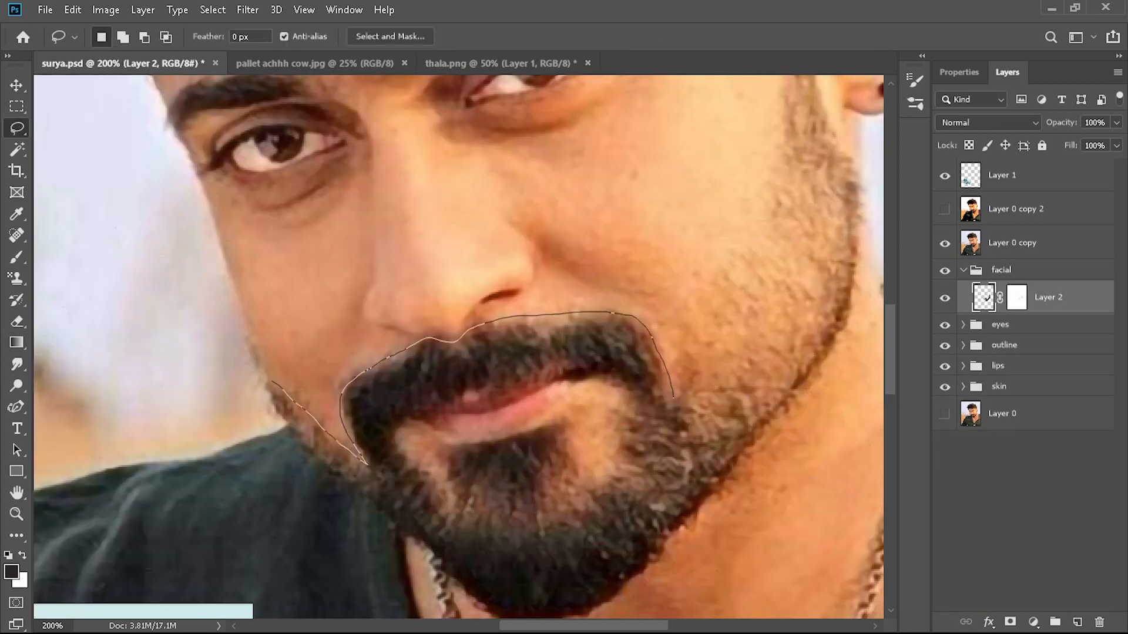
left_click_drag(361, 457, 368, 465)
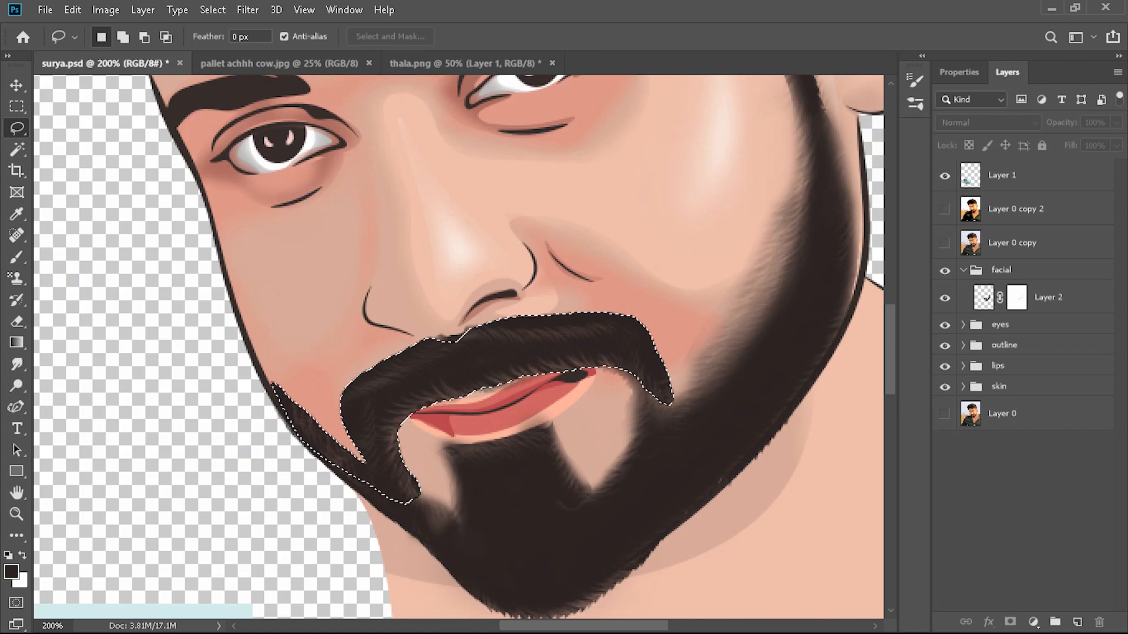
key("ctrl+d")
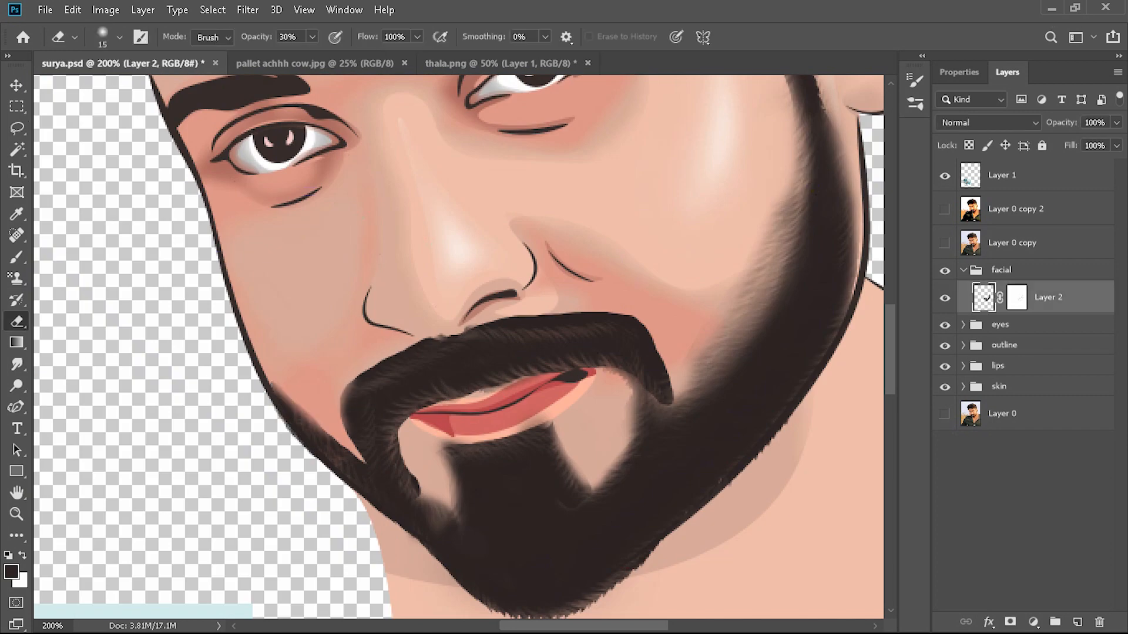
Step: Soften the moustache's outer left edge and, with a 6 px Eraser, the left jaw beard's inner edge
left_click_drag(346, 428, 444, 337)
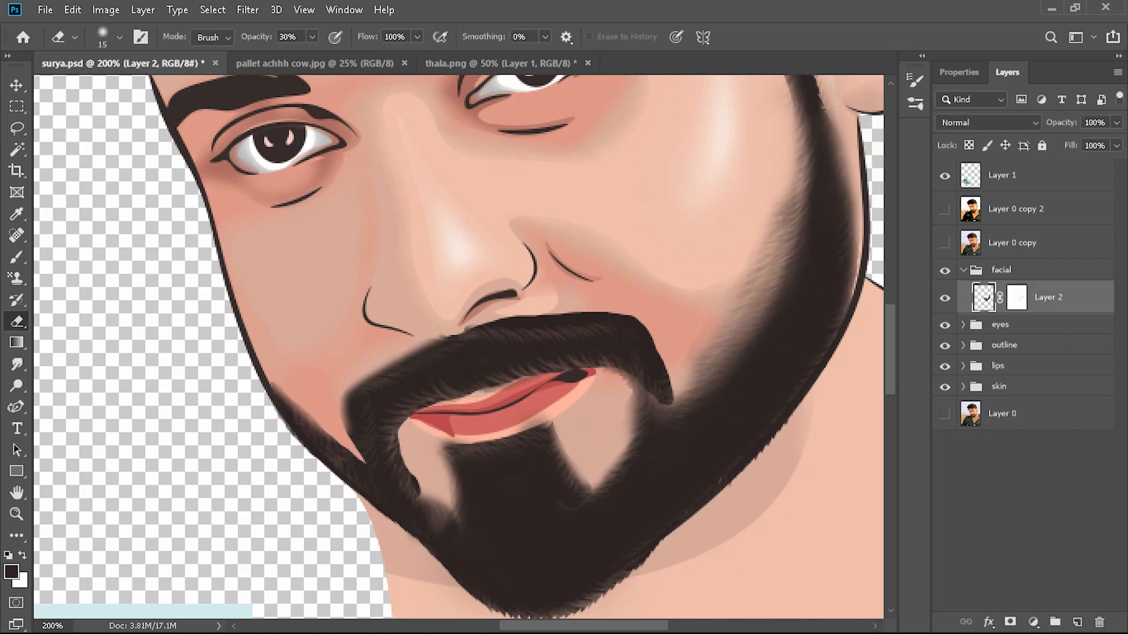
left_click_drag(347, 388, 363, 460)
left_click_drag(363, 463, 288, 405)
key("ctrl+z")
left_click(120, 37)
left_click_drag(97, 91, 93, 91)
left_click_drag(275, 386, 364, 462)
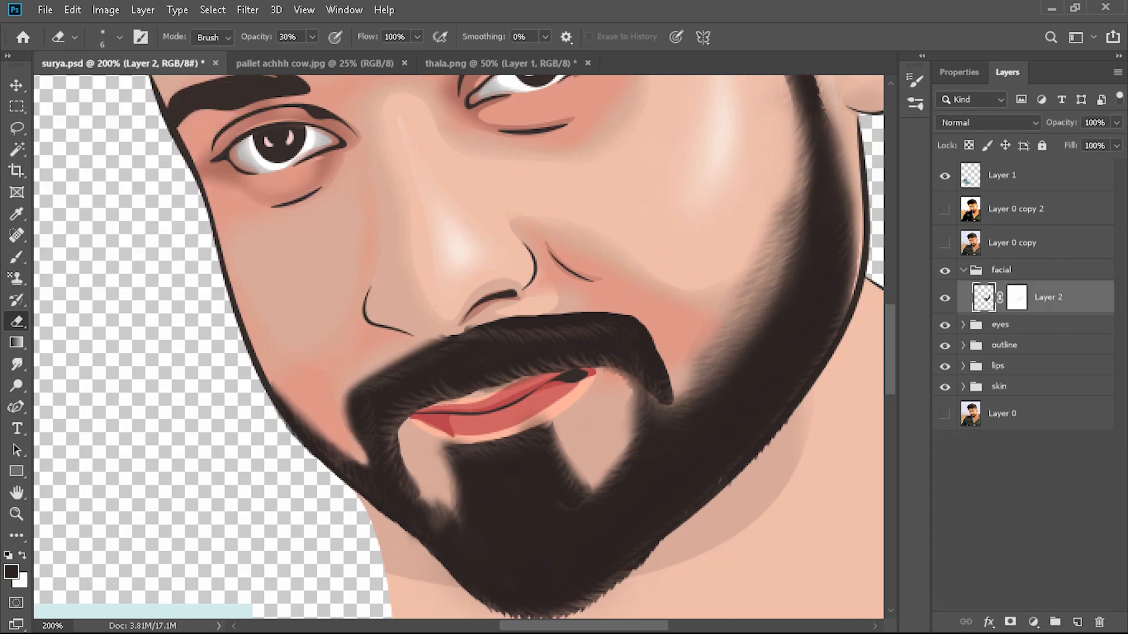
Step: Compare with the reference photo and soften the moustache's lower edge above the lips with a 15 px Eraser
left_click(944, 243)
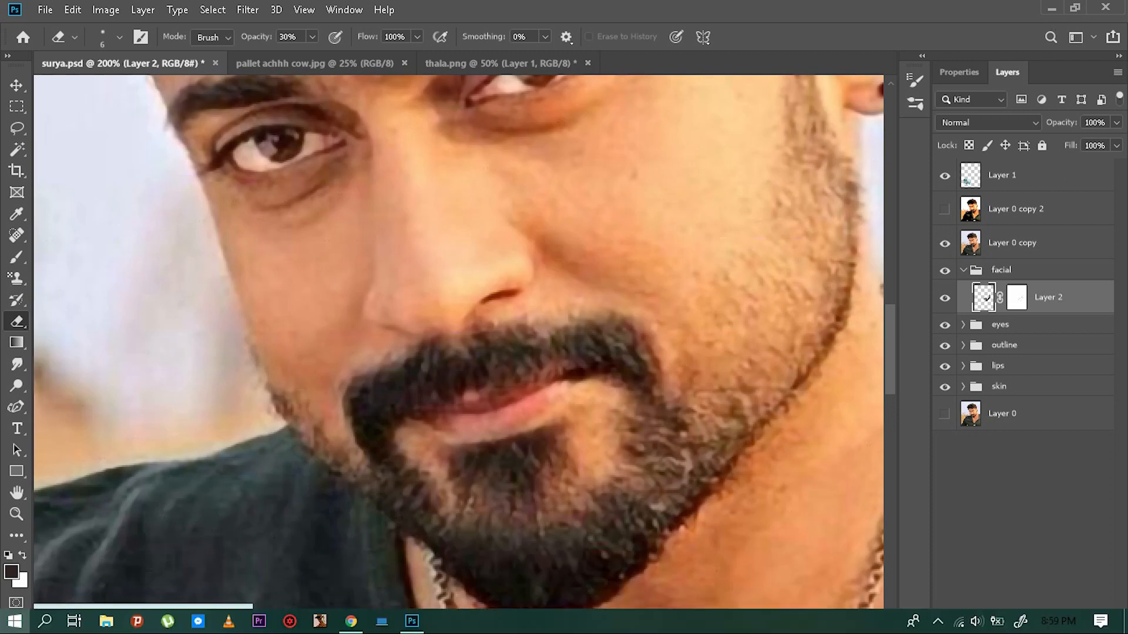
left_click(944, 243)
left_click(120, 37)
left_click_drag(93, 91, 100, 92)
left_click_drag(408, 415, 509, 384)
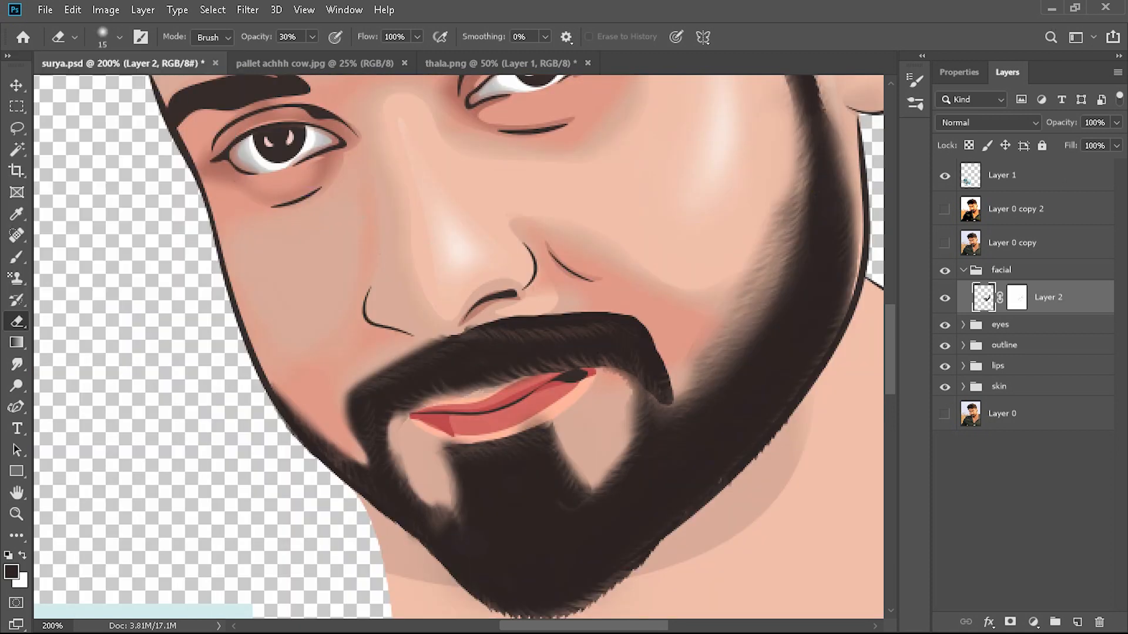
Step: Select the inner left side of the moustache around the mouth corner and fill it with the dark beard colour
key("l")
left_click_drag(399, 437, 404, 475)
left_click_drag(568, 373, 408, 502)
key("alt+BackSpace")
key("ctrl+d")
Step: Reshape the upper lip's curve in the lips group with the Curvature Pen
left_click(962, 367)
left_click(1030, 427)
key("p")
left_click_drag(448, 405, 497, 386)
left_click(1022, 575)
Step: Clip the lip colour layer Shape 7 to Shape 8 with a clipping mask
left_click(1029, 393)
left_click(1029, 427)
left_click(1017, 461)
left_click(1030, 427)
key("ctrl+alt+g")
left_click(1029, 393)
key("ctrl+alt+g")
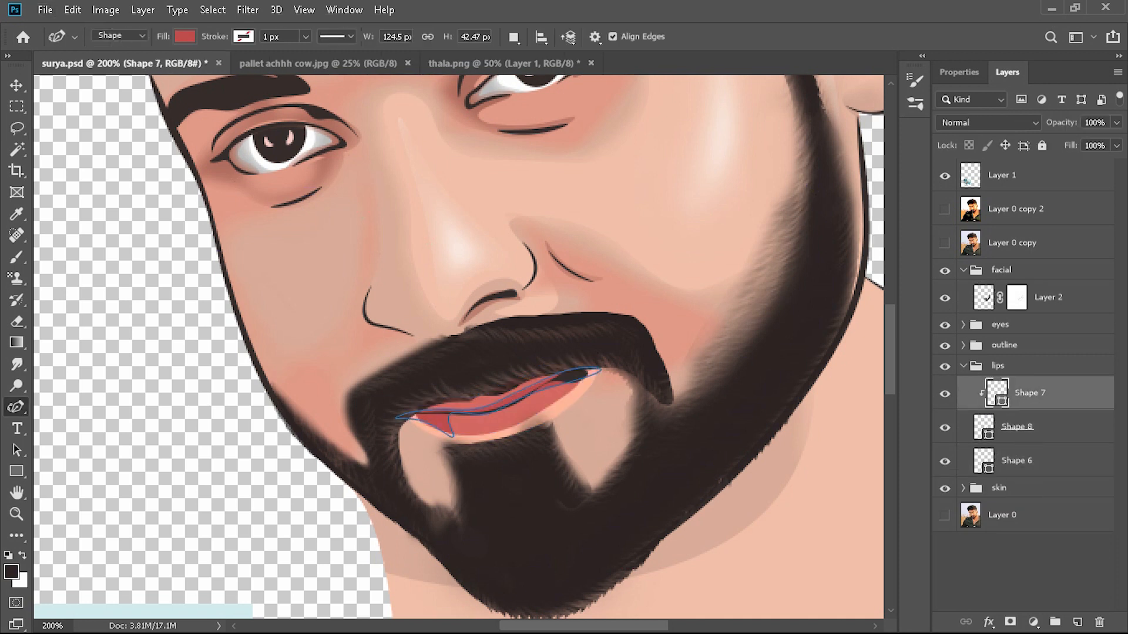
left_click(1022, 576)
Step: Soften the moustache's upper edge on Layer 2's mask, undo the last two strokes, and refine its right end with a 9 px Eraser
key("e")
left_click(962, 366)
left_click(1016, 297)
left_click_drag(435, 341, 474, 329)
left_click_drag(470, 329, 617, 314)
left_click_drag(520, 316, 636, 316)
mouse_move(640, 322)
left_mouse_down()
mouse_move(676, 399)
mouse_move(665, 383)
left_mouse_up()
key("ctrl+z")
key("ctrl+z")
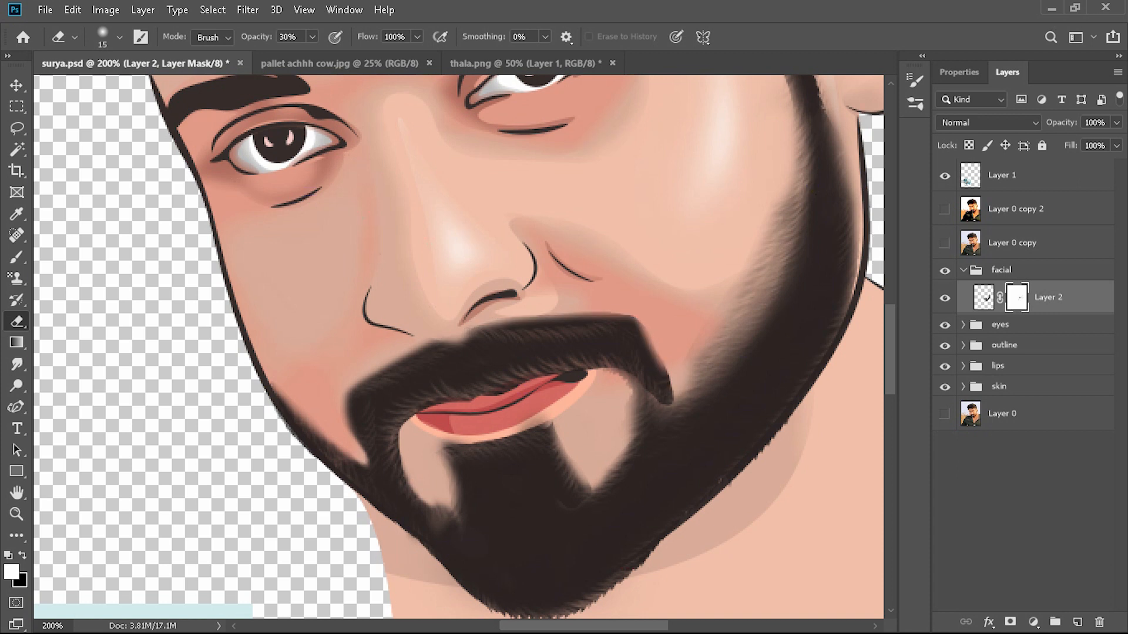
left_click(119, 37)
mouse_move(625, 316)
left_mouse_down()
mouse_move(646, 332)
mouse_move(675, 404)
left_mouse_up()
Step: Select the gap between the moustache's right end and the cheek beard and fill it dark on Layer 2
key("l")
mouse_move(663, 359)
left_mouse_down()
mouse_move(657, 418)
mouse_move(684, 396)
left_mouse_up()
left_click(983, 298)
key("alt+BackSpace")
key("ctrl+d")
left_click(1017, 298)
key("e")
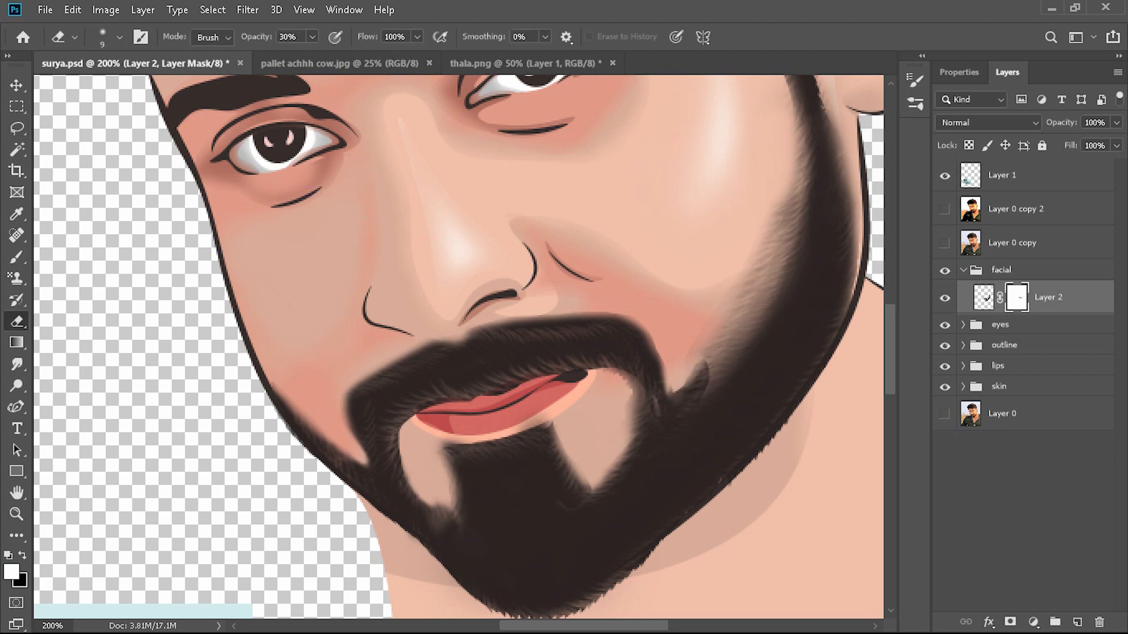
Step: Undo the latest edits around the moustache's right end
key("ctrl+z")
key("ctrl+z")
key("ctrl+z")
key("ctrl+z")
key("ctrl+z")
key("ctrl+z")
key("ctrl+z")
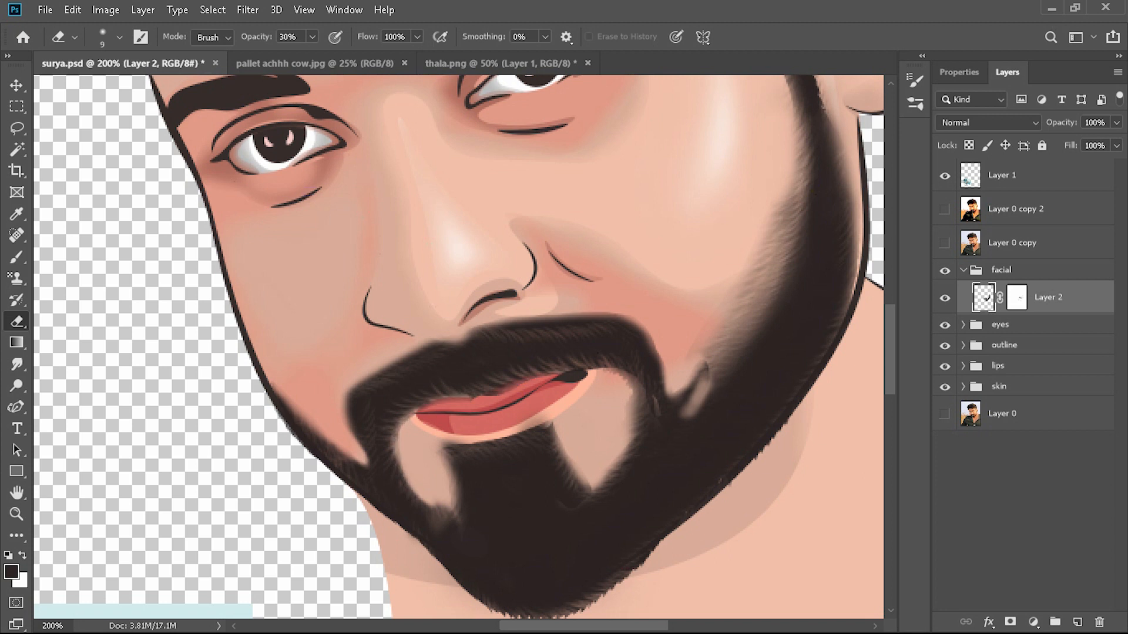
Step: Paint dark hair over the gap between the moustache's right end and the cheek beard with the Brush
key("b")
left_click_drag(707, 370, 686, 414)
mouse_move(635, 382)
left_mouse_down()
mouse_move(643, 418)
mouse_move(630, 442)
left_mouse_up()
Step: Brush hair texture on Layer 2's mask along the moustache and down its right side into the beard
left_click(119, 37)
left_click(1017, 298)
left_click_drag(367, 385, 438, 358)
mouse_move(482, 330)
left_mouse_down()
mouse_move(632, 329)
mouse_move(661, 432)
left_mouse_up()
left_click_drag(704, 387, 634, 470)
Step: Blend the hair texture across the moustache and right side of the beard on Layer 2's mask with a 25 px Eraser
key("e")
left_click_drag(571, 509, 539, 505)
left_click(120, 37)
left_click_drag(484, 334, 592, 328)
left_click_drag(499, 327, 619, 327)
left_click_drag(434, 361, 361, 405)
left_click_drag(382, 390, 387, 440)
left_click_drag(641, 348, 564, 505)
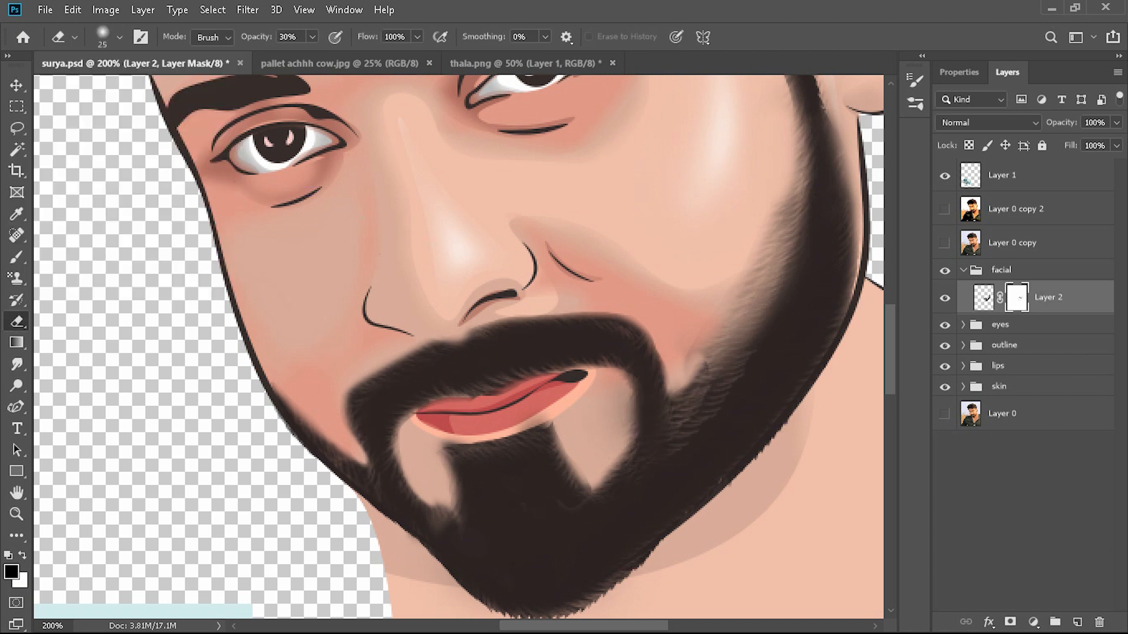
left_click(983, 298)
left_click(1017, 297)
left_click_drag(687, 401, 631, 455)
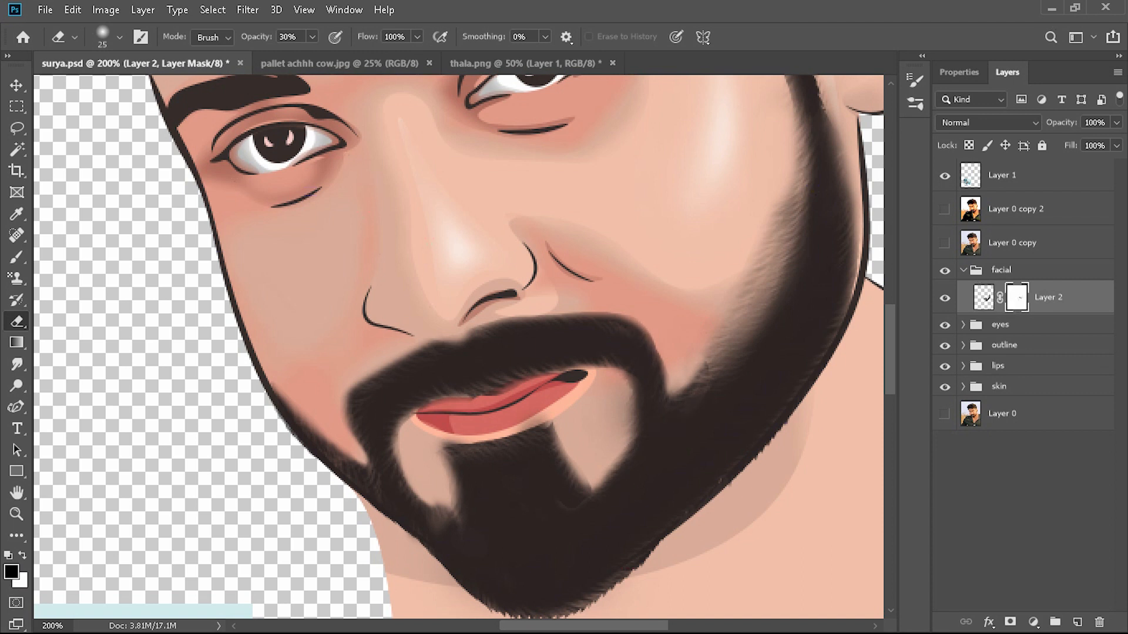
Step: Paint along the beard's lower-left jaw edge on Layer 2 with a soft 66 px brush at 33% opacity
key("ctrl+minus")
key("ctrl+minus")
key("ctrl+plus")
key("ctrl+plus")
left_click(983, 298)
key("b")
left_click(119, 37)
double_click(47, 194)
key("x")
left_click_drag(437, 522, 414, 547)
scroll(458, 411, "down", 3)
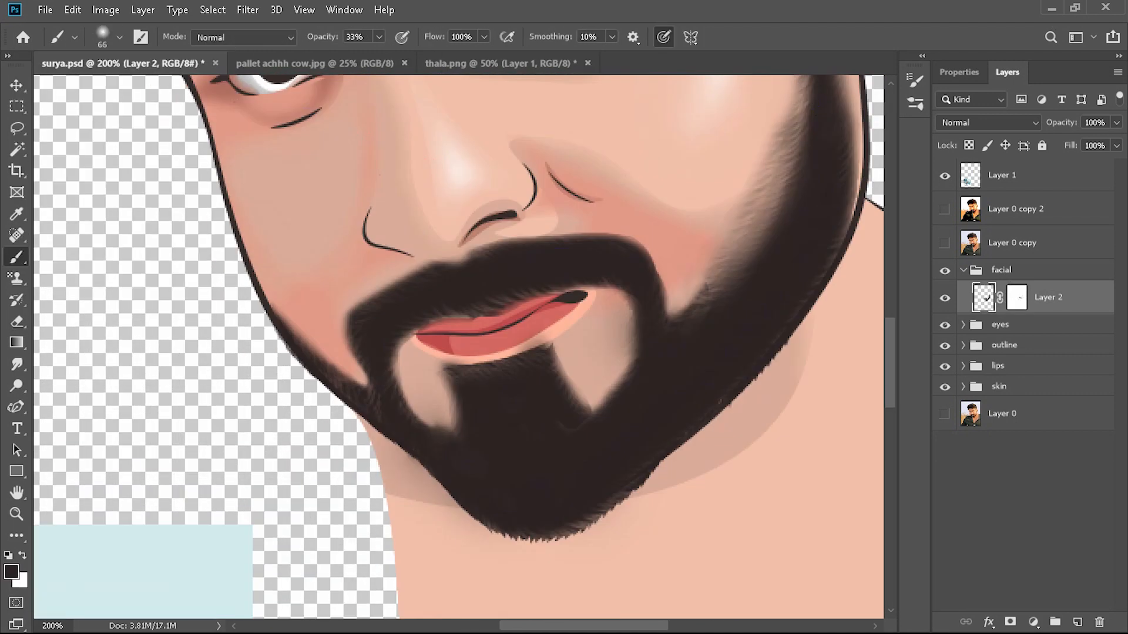
left_click(1017, 298)
key("x")
key("e")
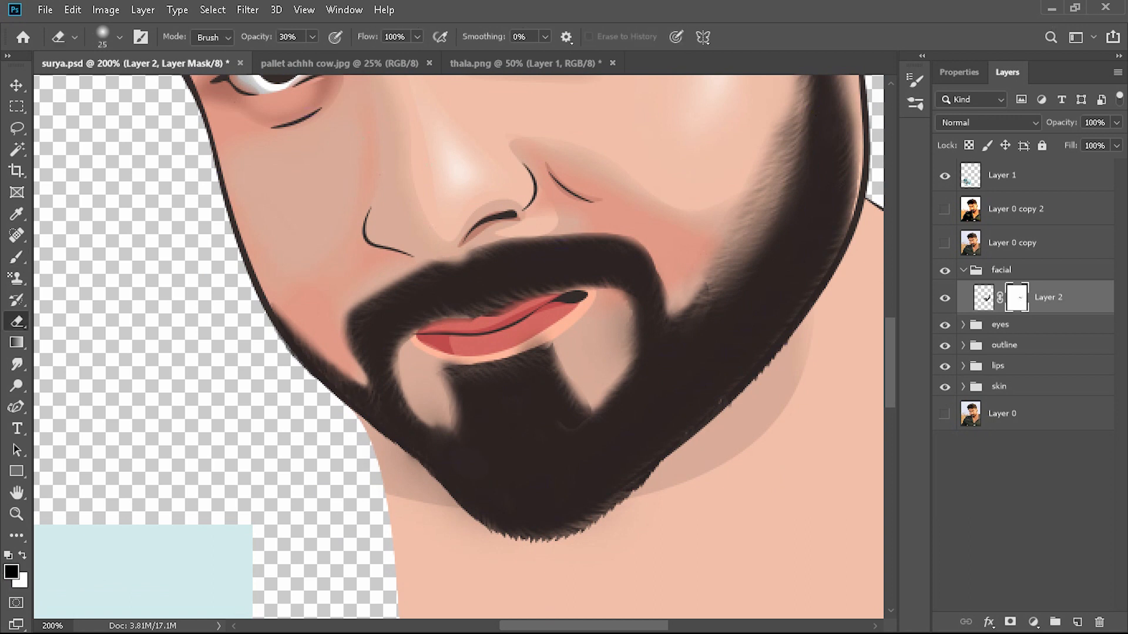
scroll(458, 347, "up", 1)
left_click(983, 298)
Step: Extend the top of the skin base Shape 9 upward beneath the hair and align its points with the hair's right outline
scroll(458, 347, "up", 3)
scroll(458, 346, "right", 1)
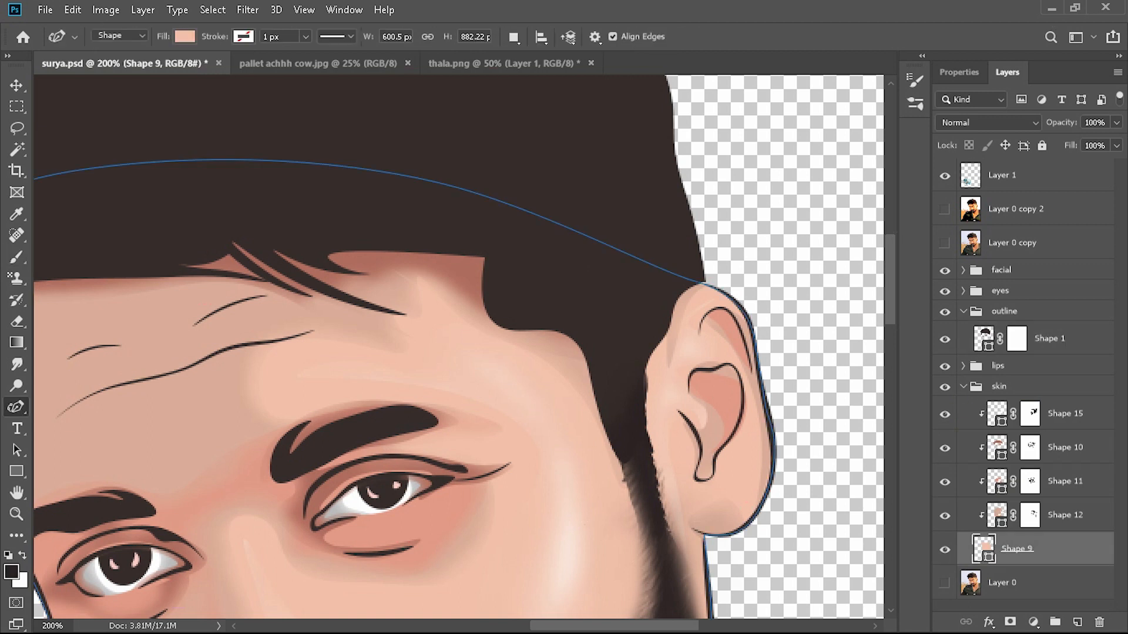
left_click(446, 182)
left_click_drag(619, 251, 658, 104)
left_click_drag(708, 254, 693, 255)
left_click_drag(714, 176, 673, 153)
scroll(458, 346, "up", 2)
left_click_drag(446, 284, 425, 125)
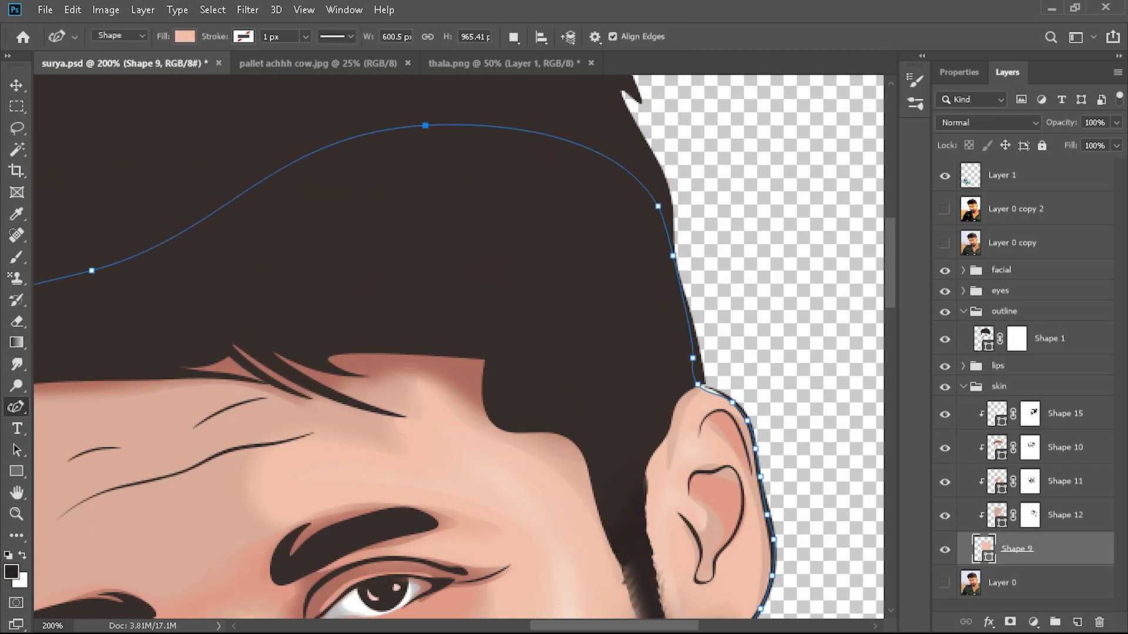
Step: Choose a hair-textured brush, adjust its tip angle, and target the layer mask of the hair outline Shape 1
scroll(458, 347, "down", 1)
left_click(1049, 339)
key("b")
left_click(983, 339)
left_click(914, 79)
left_click_drag(859, 245, 841, 261)
left_click(914, 80)
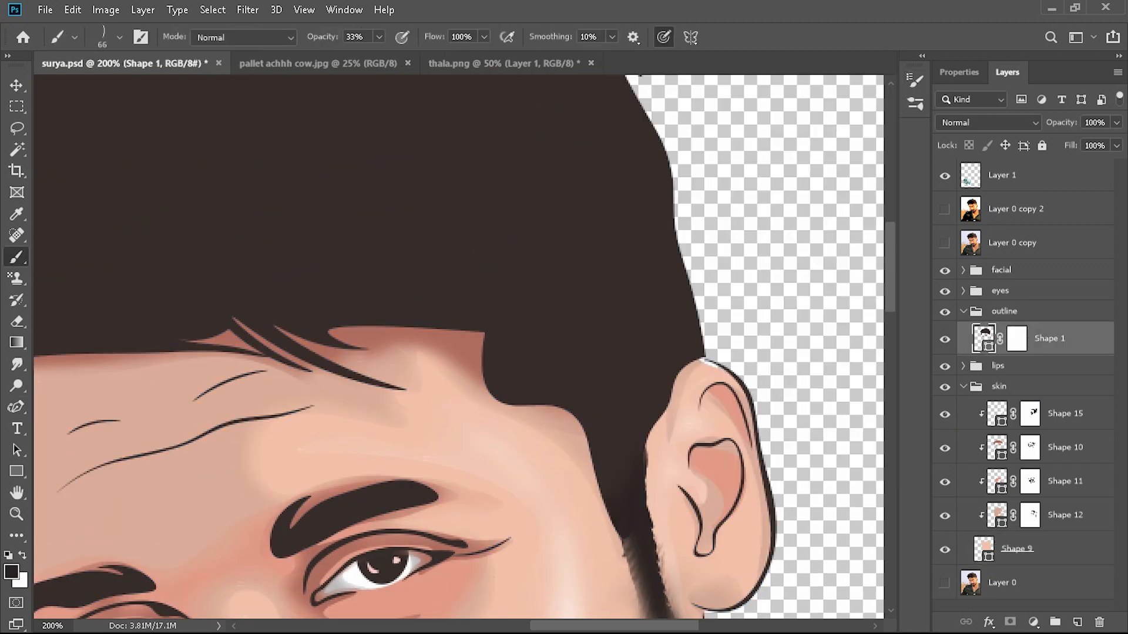
left_click(1017, 339)
left_click(915, 80)
left_click(668, 146)
left_click(665, 129)
left_click(915, 80)
key("ctrl+z")
left_click_drag(593, 315, 674, 226)
left_click(915, 80)
left_click(914, 80)
key("ctrl+z")
left_click_drag(496, 351, 637, 213)
left_click_drag(546, 382, 671, 231)
key("ctrl+z")
key("ctrl+z")
left_click_drag(511, 364, 614, 250)
mouse_move(522, 382)
left_mouse_down()
mouse_move(687, 264)
mouse_move(669, 214)
mouse_move(693, 293)
left_mouse_up()
key("ctrl+z")
key("ctrl+z")
key("ctrl+z")
Step: Brush hair-texture strokes on Shape 1's mask across the side hair above the ear and down the sideburn at 33% opacity
left_click_drag(564, 400, 690, 335)
left_click_drag(505, 329, 669, 247)
left_click_drag(579, 423, 678, 367)
left_click_drag(599, 461, 652, 423)
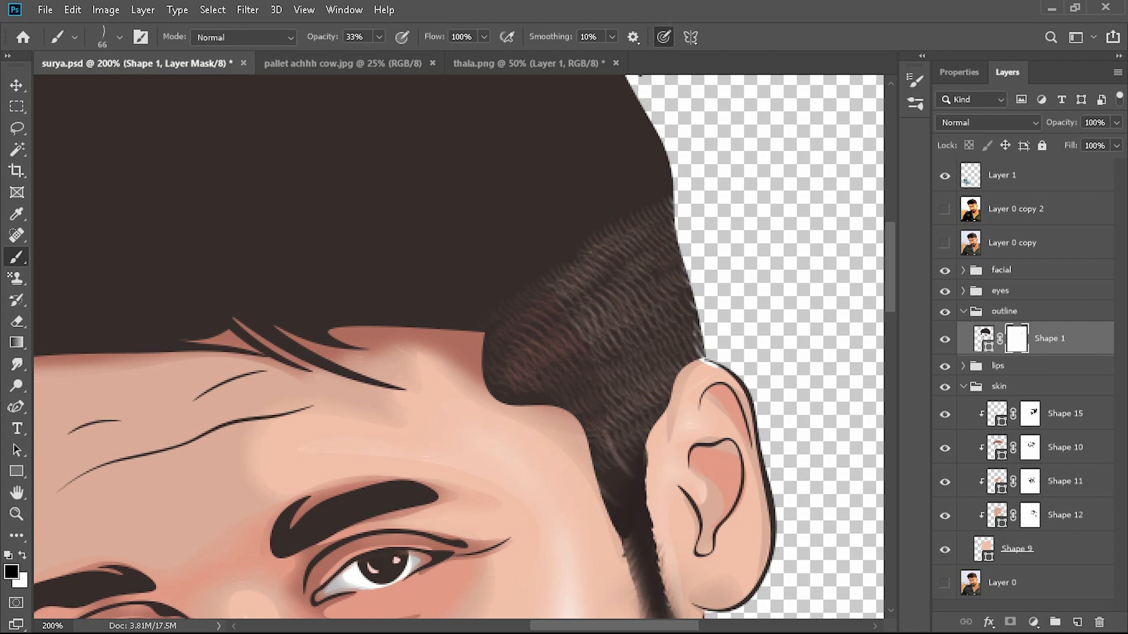
left_click_drag(604, 471, 645, 440)
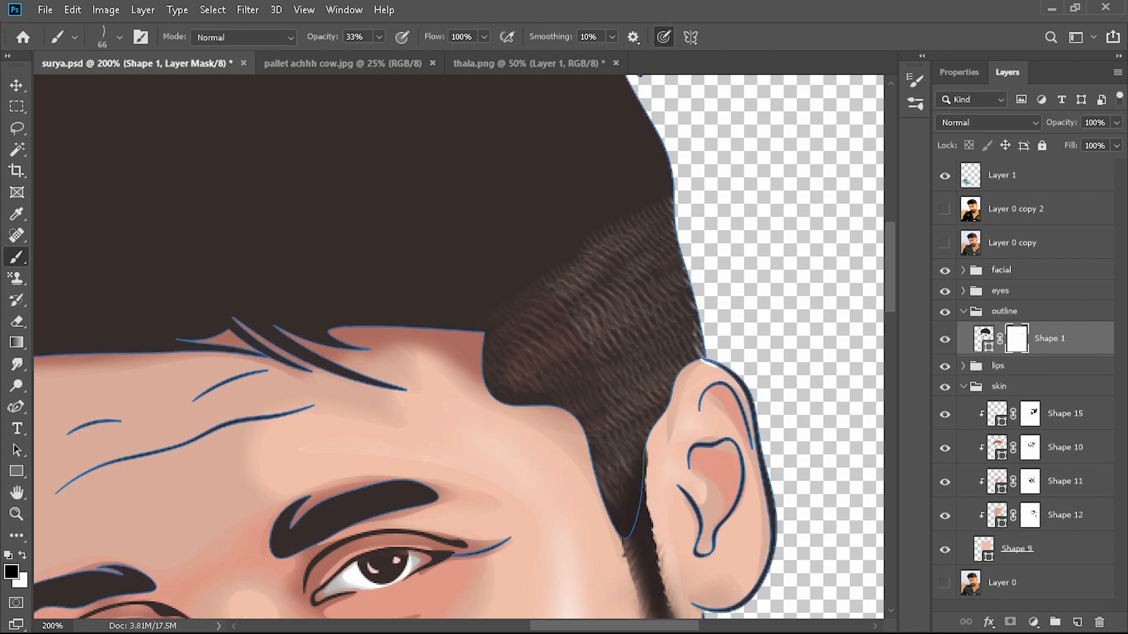
Step: Blend the edges of the side-hair texture around the temple, sideburn and ear on Shape 1's mask with the Eraser
key("e")
left_click_drag(669, 200, 494, 312)
left_click_drag(499, 379, 579, 410)
left_click_drag(598, 462, 620, 502)
left_click_drag(649, 412, 681, 359)
Step: Extend the reddish skin shading of Shape 10 beneath the textured side hair with the Curvature Pen
left_click(997, 482)
key("p")
left_click(997, 448)
left_click_drag(579, 376, 660, 190)
left_click_drag(604, 433, 644, 436)
Step: Soften the brushed side-hair texture on Shape 1's layer mask with the Eraser at 30% opacity
left_click(1016, 339)
key("e")
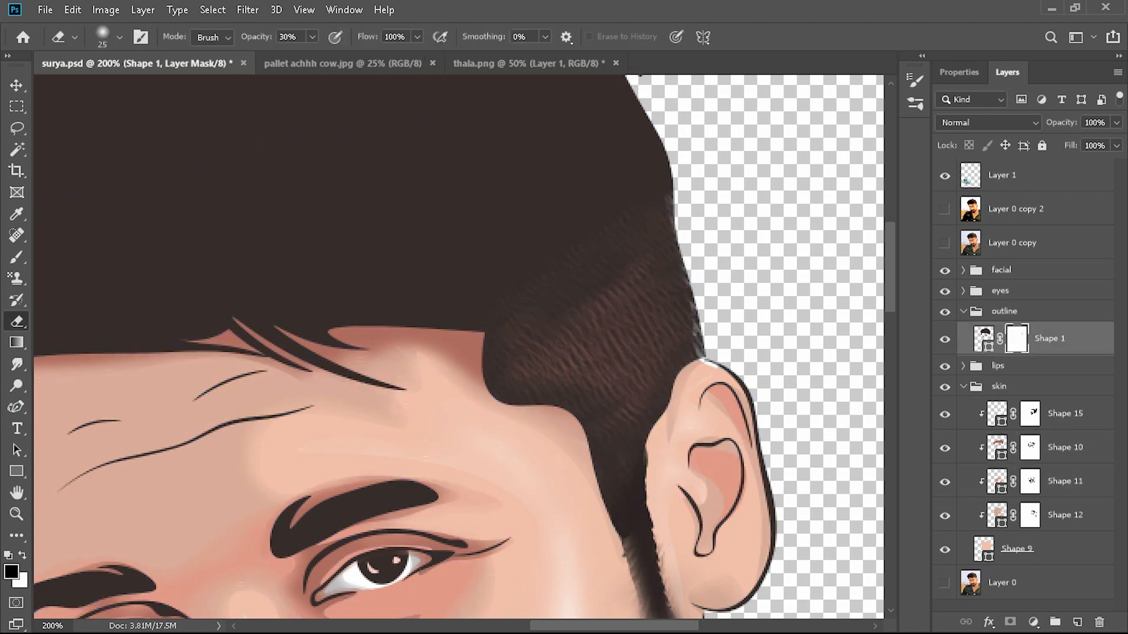
left_click(313, 37)
left_click_drag(310, 56, 365, 56)
left_click_drag(640, 276, 627, 405)
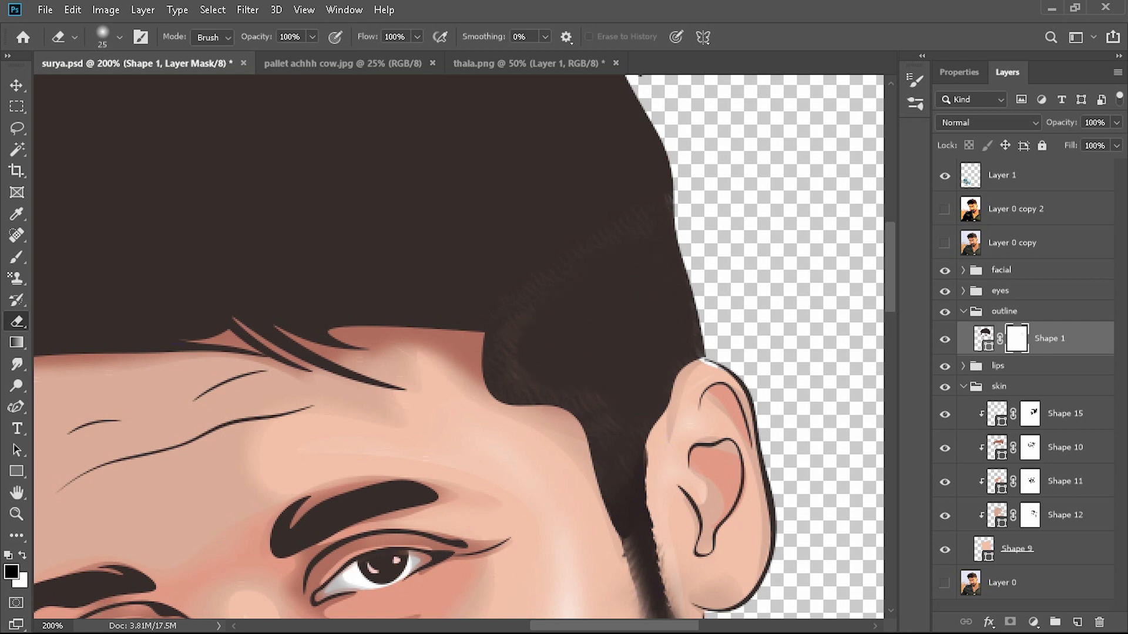
key("ctrl+z")
Step: Set the Eraser's opacity to 31% and blend the side-hair texture above the sideburn on Shape 1's mask
left_click(312, 37)
left_click_drag(312, 57, 265, 57)
left_click_drag(569, 360, 554, 369)
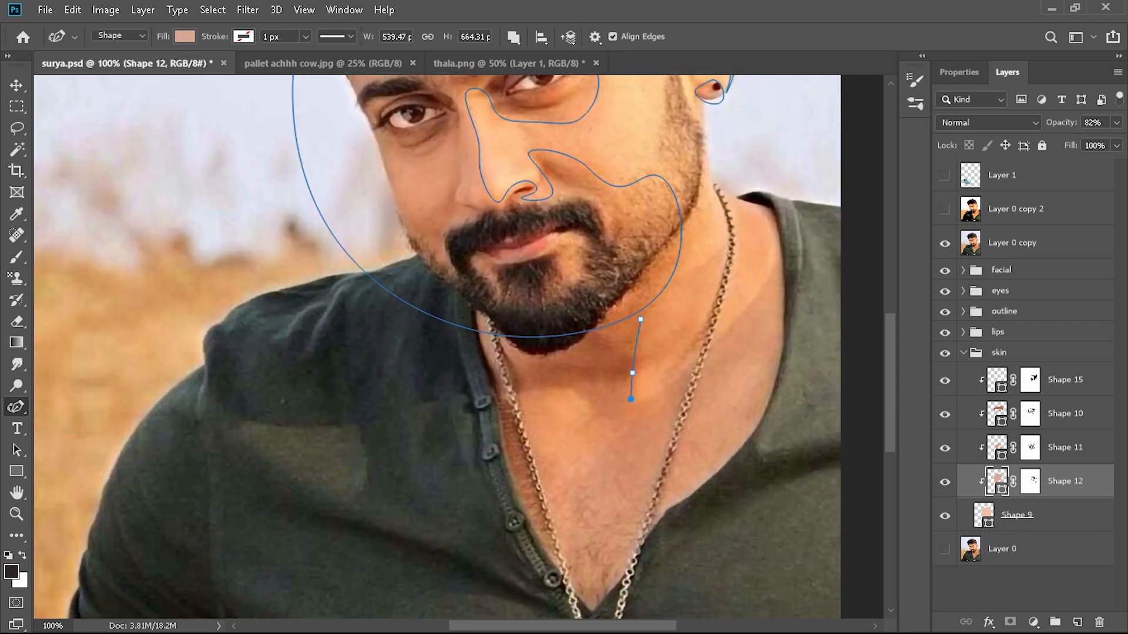
Step: Trace the neck and chest shading in Shape 12 over the photo with the Curvature Pen, closing it beneath the beard
left_click(753, 303)
left_click(788, 249)
left_click(802, 387)
left_click(516, 583)
scroll(516, 547, "down", 1)
left_click(471, 436)
left_click(488, 388)
left_click(509, 378)
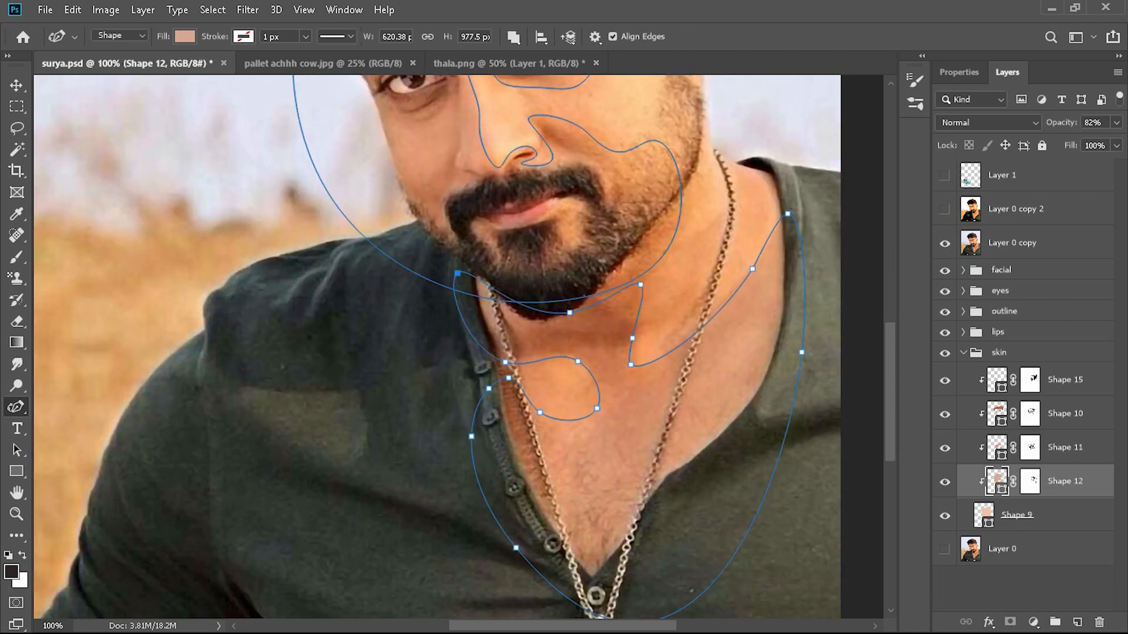
left_click(570, 313)
Step: Reshape the side-of-neck curve of Shape 12's shading to form a rounded lobe under the jaw
scroll(570, 313, "up", 3)
left_click_drag(640, 436, 721, 365)
left_click_drag(632, 489, 684, 464)
left_click(637, 491)
scroll(637, 491, "down", 2)
scroll(637, 441, "up", 1)
Step: Blend the edges of the neck and chest shading on Shape 12's mask with the Eraser
left_click(1030, 481)
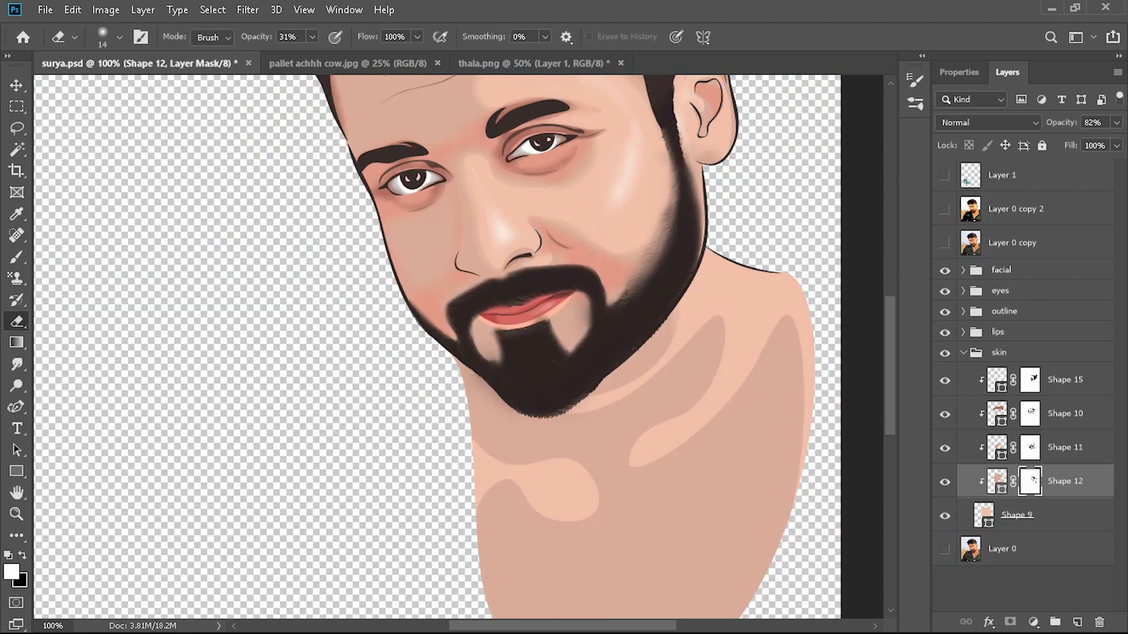
key("super")
key("Escape")
left_click_drag(673, 336, 573, 411)
mouse_move(712, 320)
left_mouse_down()
mouse_move(652, 361)
mouse_move(679, 414)
left_mouse_up()
left_click_drag(675, 413, 631, 461)
left_click_drag(786, 318, 726, 416)
left_click_drag(477, 444, 593, 479)
left_click_drag(479, 508, 536, 507)
left_click_drag(791, 323, 801, 452)
left_click_drag(796, 464, 777, 542)
left_click_drag(588, 457, 609, 513)
left_click_drag(693, 364, 634, 428)
left_click_drag(653, 470, 610, 499)
Step: Delete the anchor points around the rounded chest highlight in Shape 12 and return to erasing on its mask
left_click(997, 481)
key("p")
left_click(578, 462, "ctrl")
key("Delete")
key("Delete")
key("Delete")
key("Delete")
key("Delete")
key("Delete")
left_click(1030, 481)
key("e")
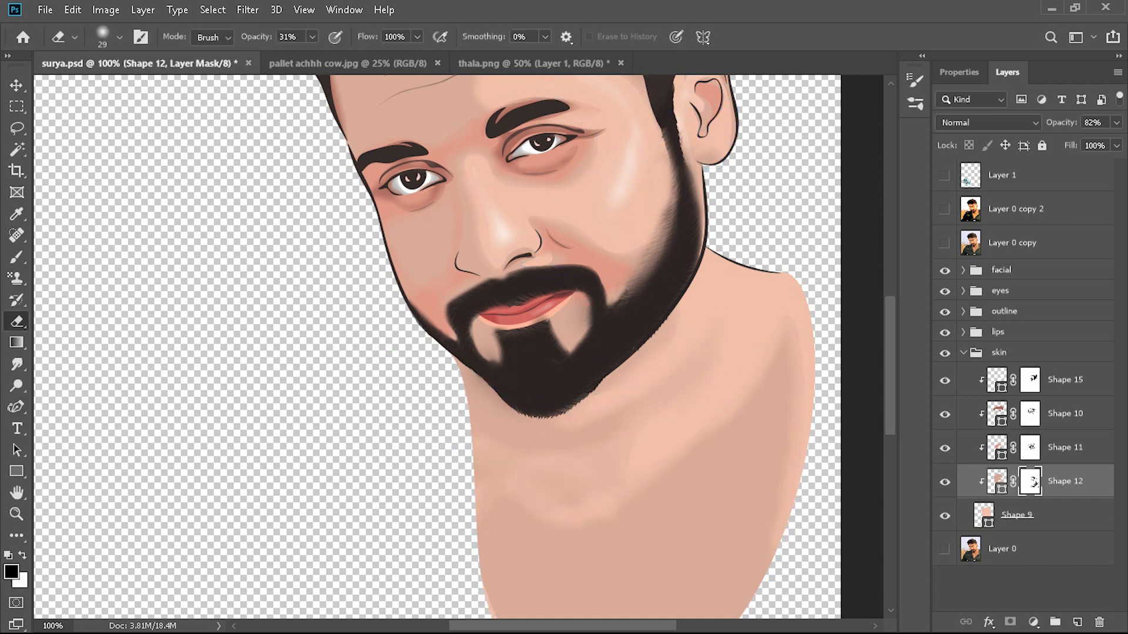
Step: Create a layer group named cloth above the facial group
key("ctrl+minus")
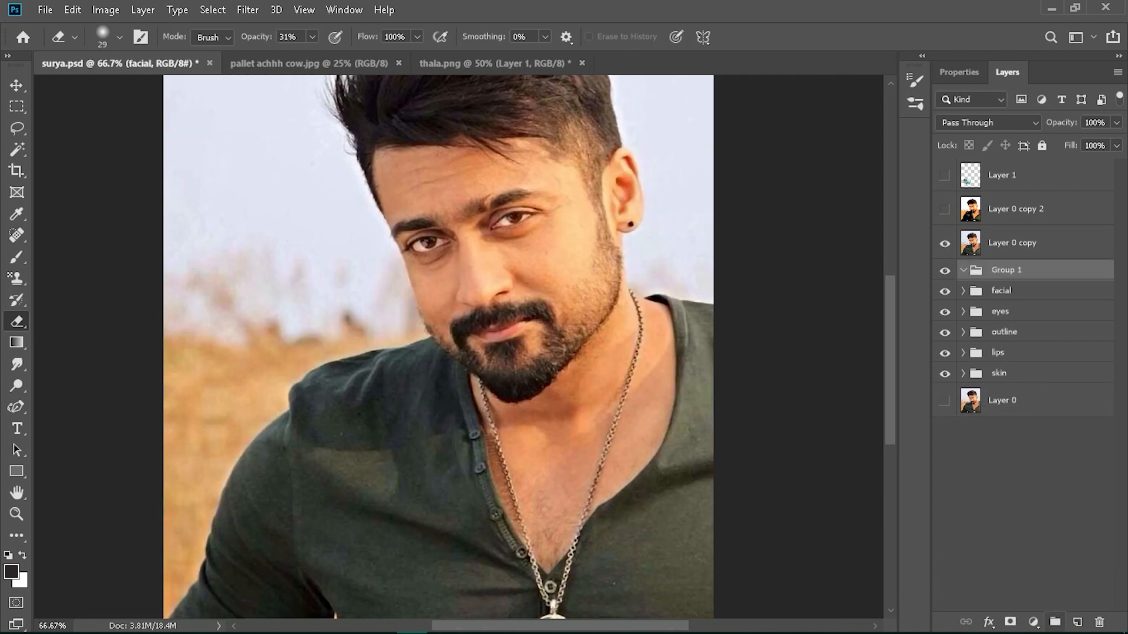
double_click(1006, 271)
type("cloth")
left_click(1022, 505)
Step: Trace the shirt's neckline edge and the short shoulder line below the ear as thin outline shapes with the Curvature Pen
scroll(458, 347, "down", 1)
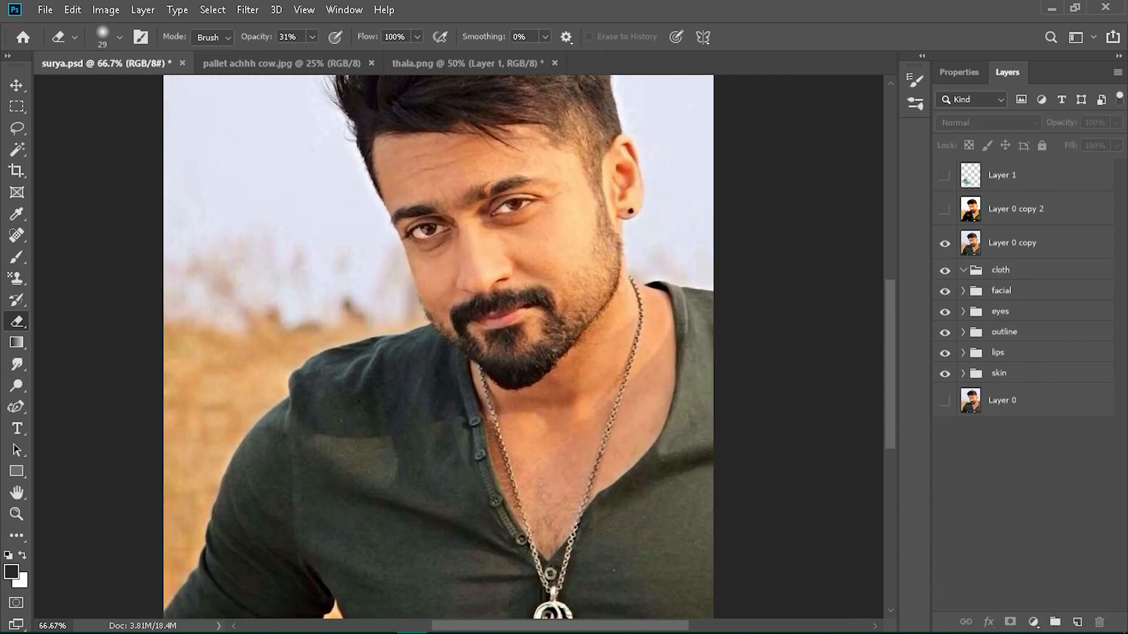
key("p")
key("ctrl+plus")
left_click_drag(587, 293, 296, 381)
left_click(470, 341)
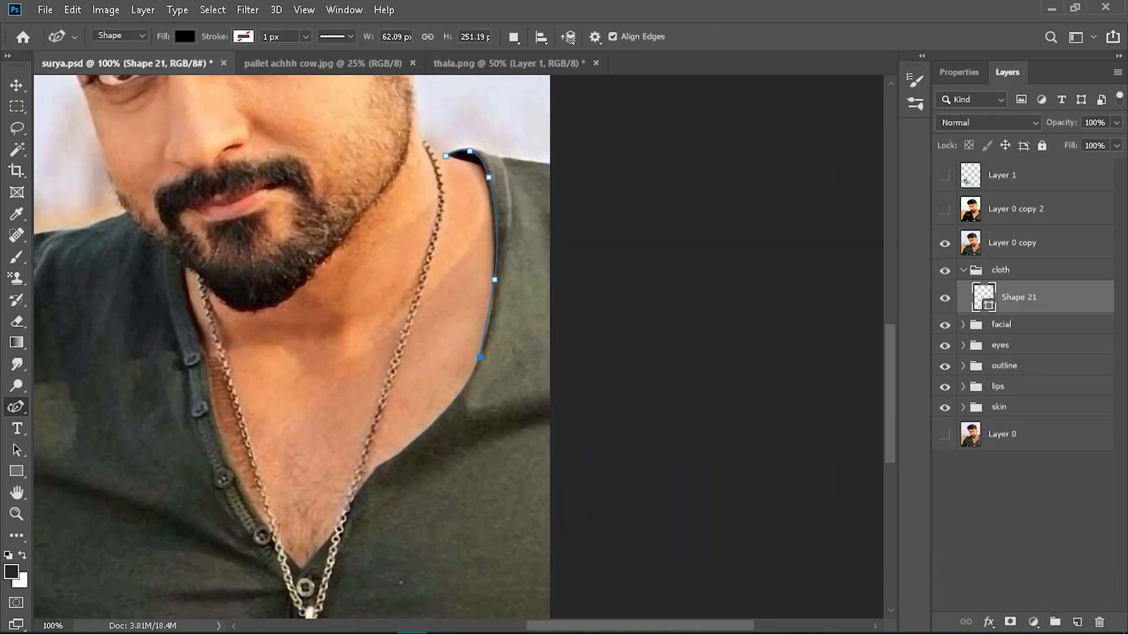
left_click(447, 399)
scroll(401, 460, "down", 2)
scroll(361, 393, "up", 1)
left_click(485, 108)
left_click(468, 82)
left_click(447, 84)
scroll(448, 86, "up", 4)
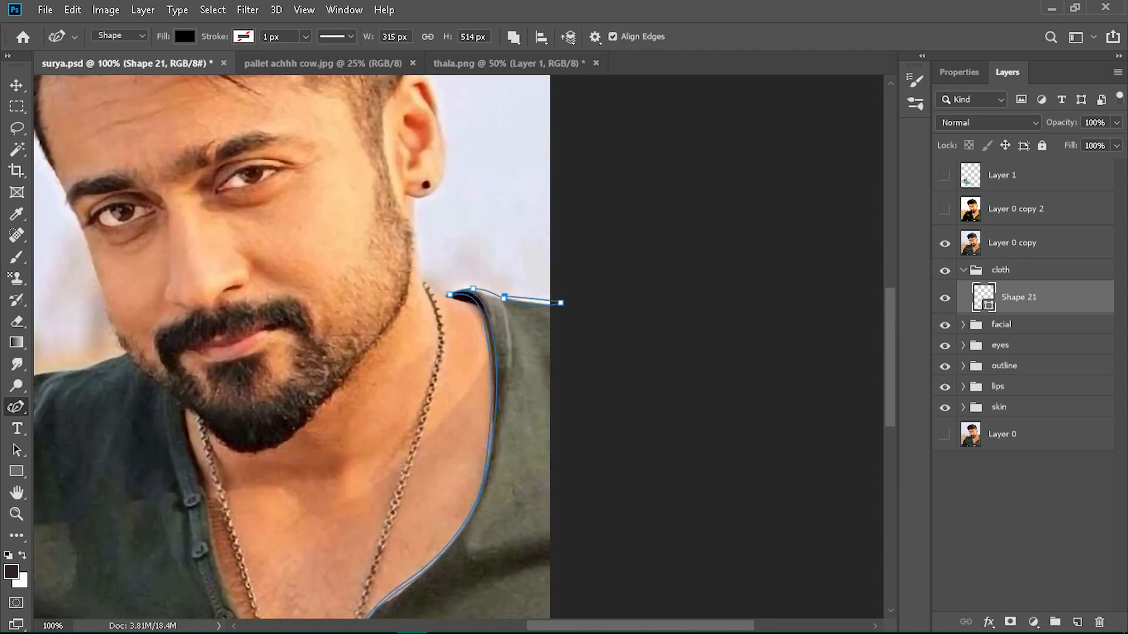
left_click(560, 303)
Step: Trace the inner and outer edges of the buttoned placket beneath the beard as thin outlines in Shape 21
scroll(560, 303, "left", 5)
scroll(529, 294, "down", 3)
left_click(474, 238)
left_click(505, 355)
left_click(484, 273)
left_click(474, 229)
left_click_drag(452, 216, 473, 316)
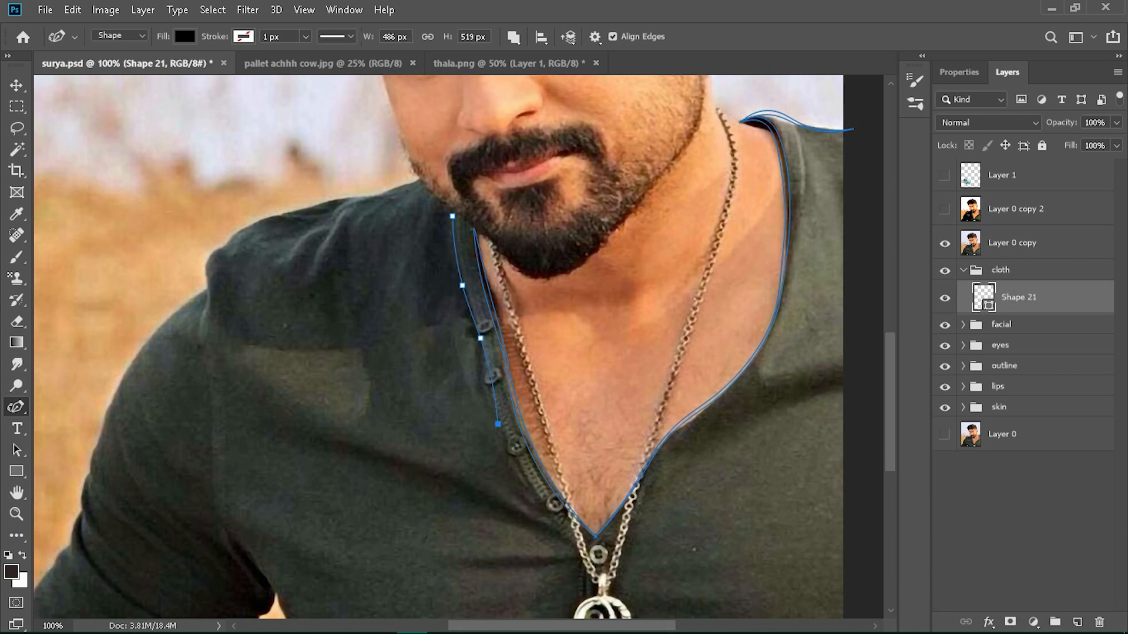
scroll(438, 346, "down", 3)
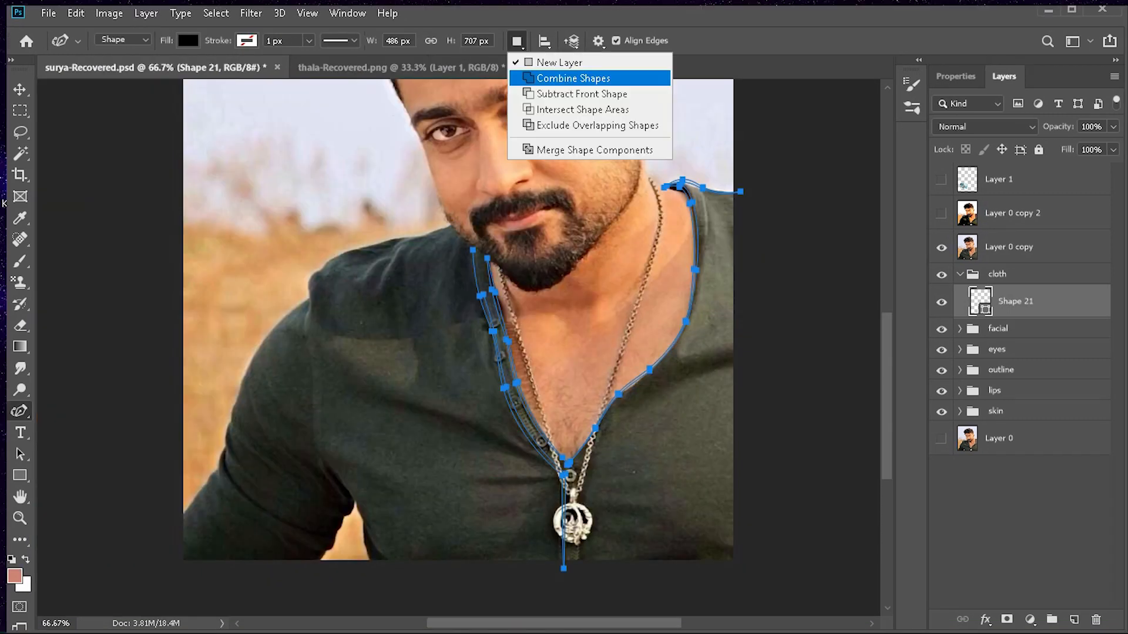
Step: Set new paths to Combine Shapes and outline the top of the near shoulder beside the beard in Shape 21
left_click(563, 72)
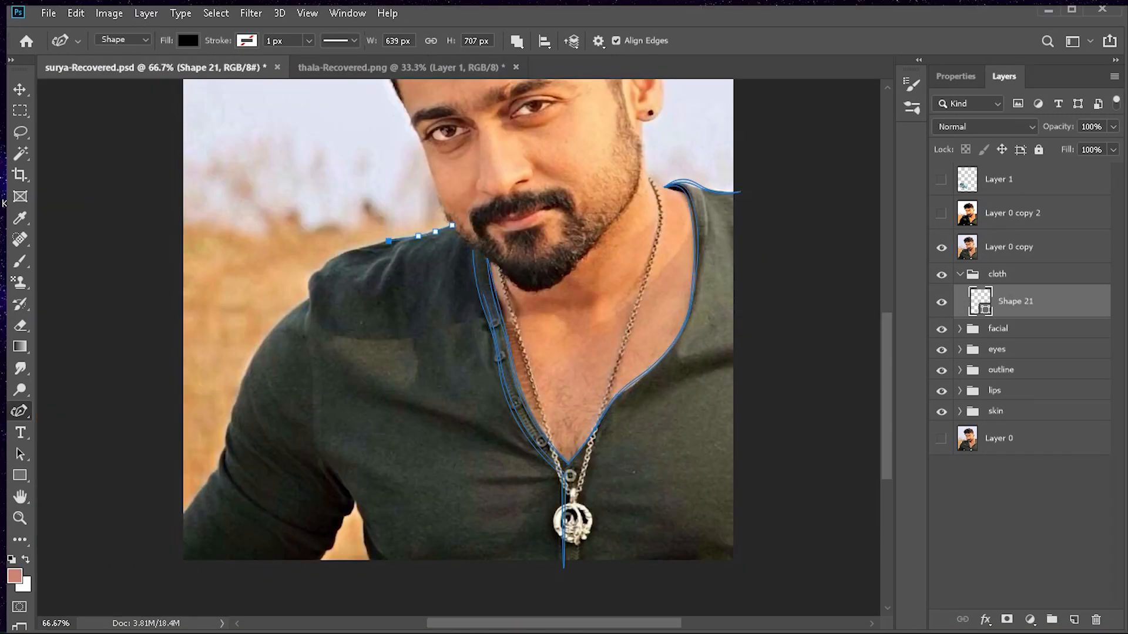
left_click_drag(419, 228, 419, 234)
left_click(436, 227)
left_click(452, 225)
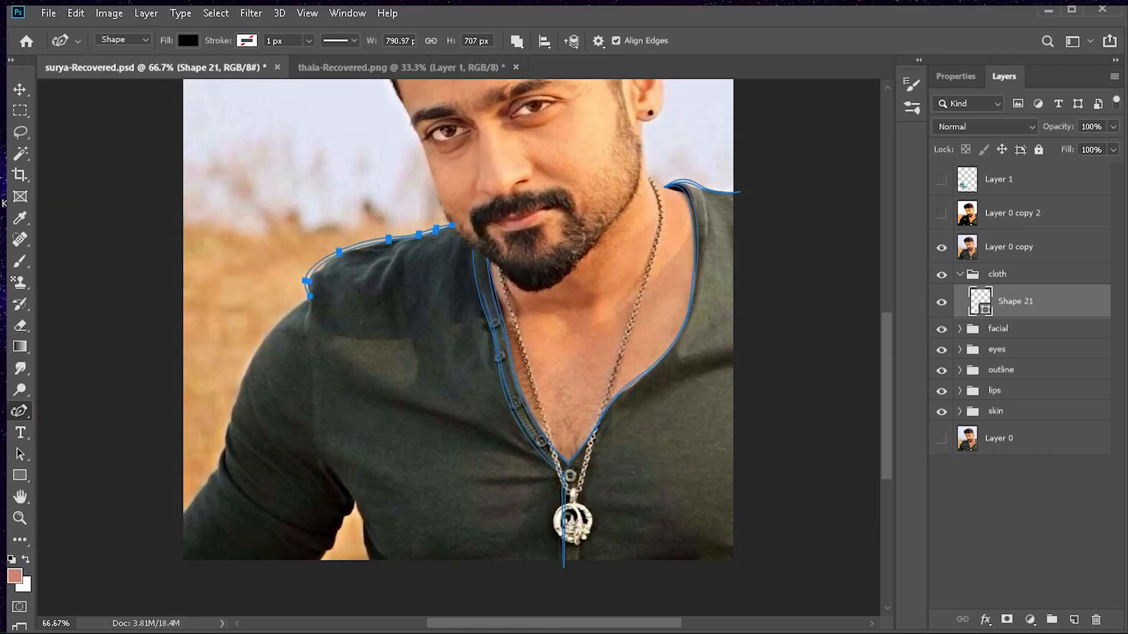
Step: Outline the sleeve's outer edge, the elbow folds and the forearm edge in Shape 21
left_click(223, 451)
left_click(234, 476)
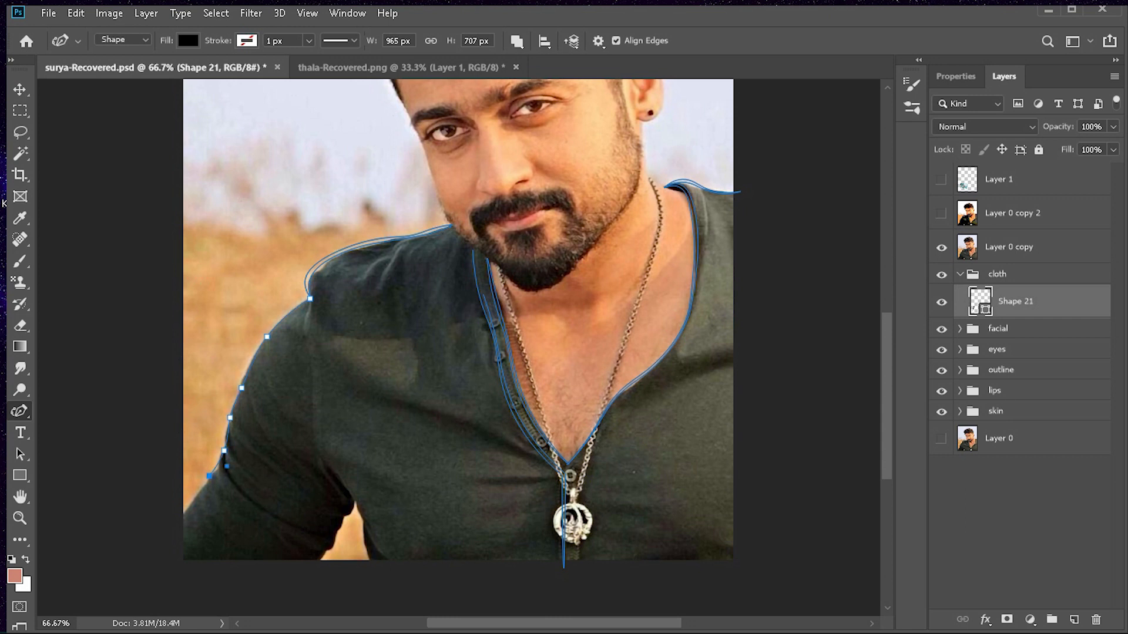
left_click(274, 521)
left_click(225, 449)
left_click(219, 468)
left_click(206, 481)
left_click(174, 530)
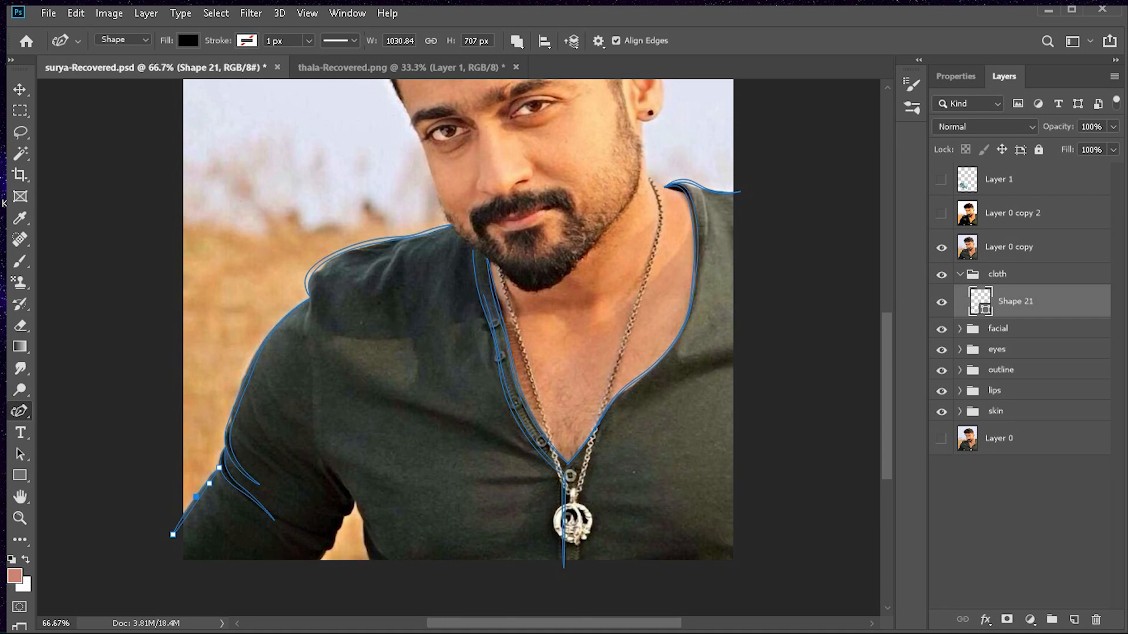
Step: Outline the gap between the arm and torso in Shape 21, checking the line work with the photo copy hidden
left_click(942, 248)
scroll(458, 346, "up", 3)
scroll(350, 504, "down", 3)
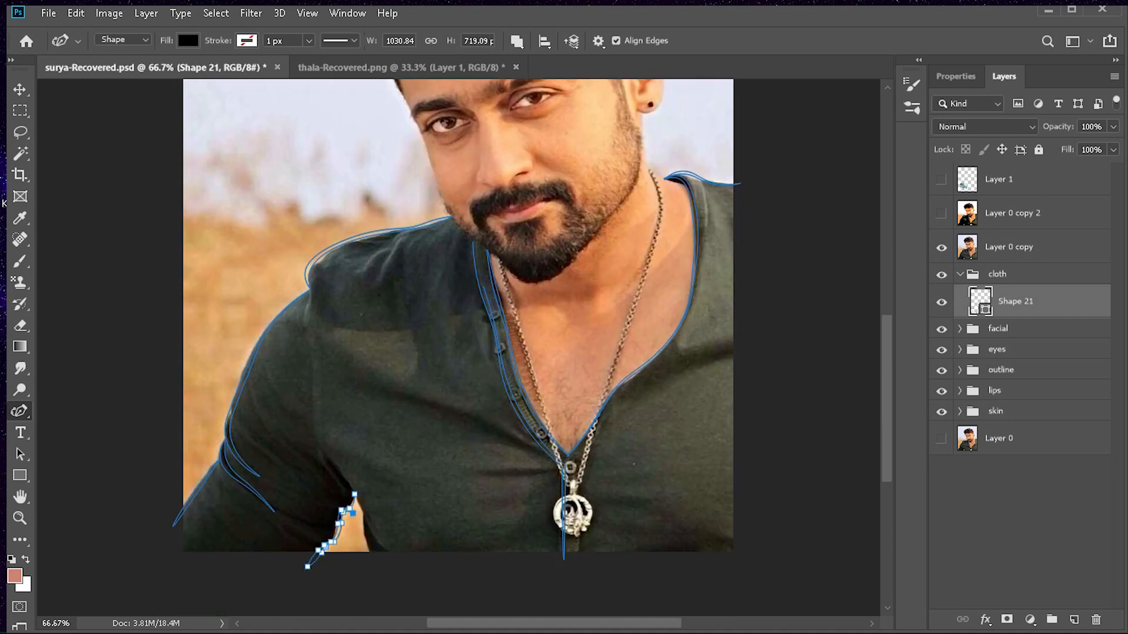
left_click(356, 496)
left_click(942, 247)
left_click(942, 247)
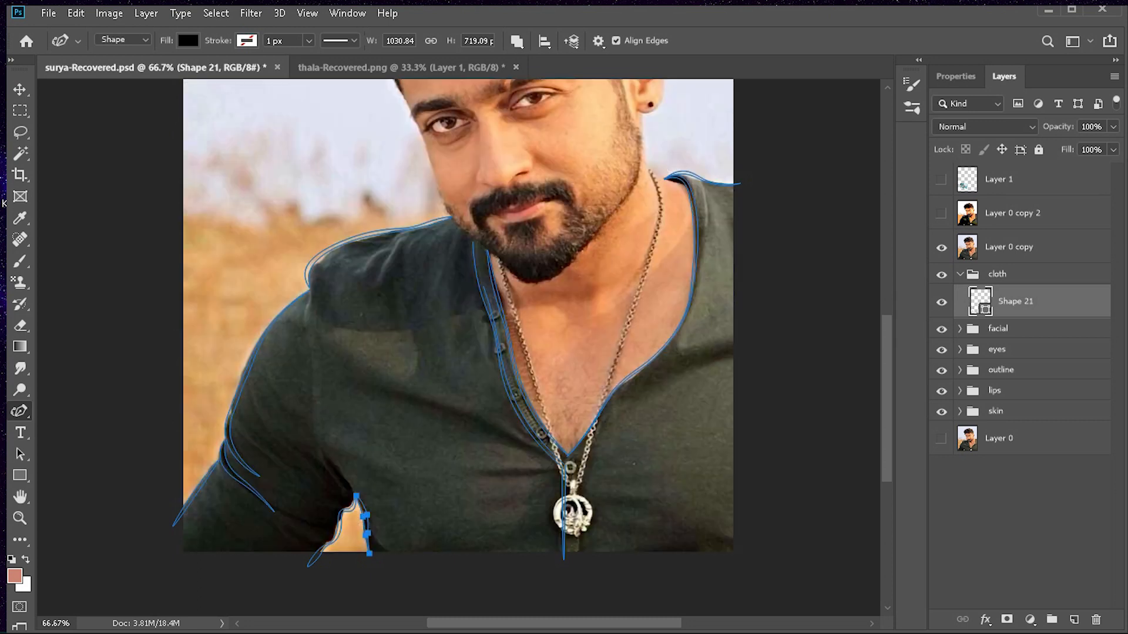
left_click(1019, 529)
Step: Hide the photo copy and give the shirt outline Shape 21 a near-black fill
left_click(941, 247)
double_click(980, 302)
key("Return")
left_click(1019, 529)
Step: Start a white-filled shirt base shape on top of the layers, following the shoulder outline from the beard outward
left_click(998, 179)
key("ctrl+plus")
left_click(445, 155)
left_click(414, 162)
left_click(385, 169)
left_click(345, 174)
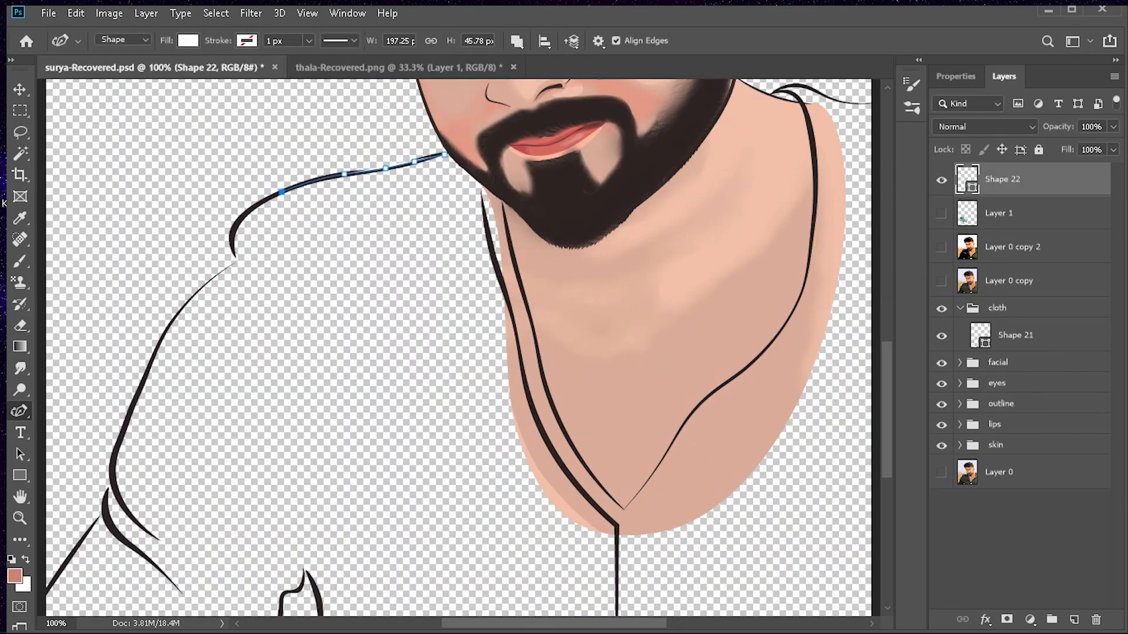
left_click(281, 192)
left_click(243, 214)
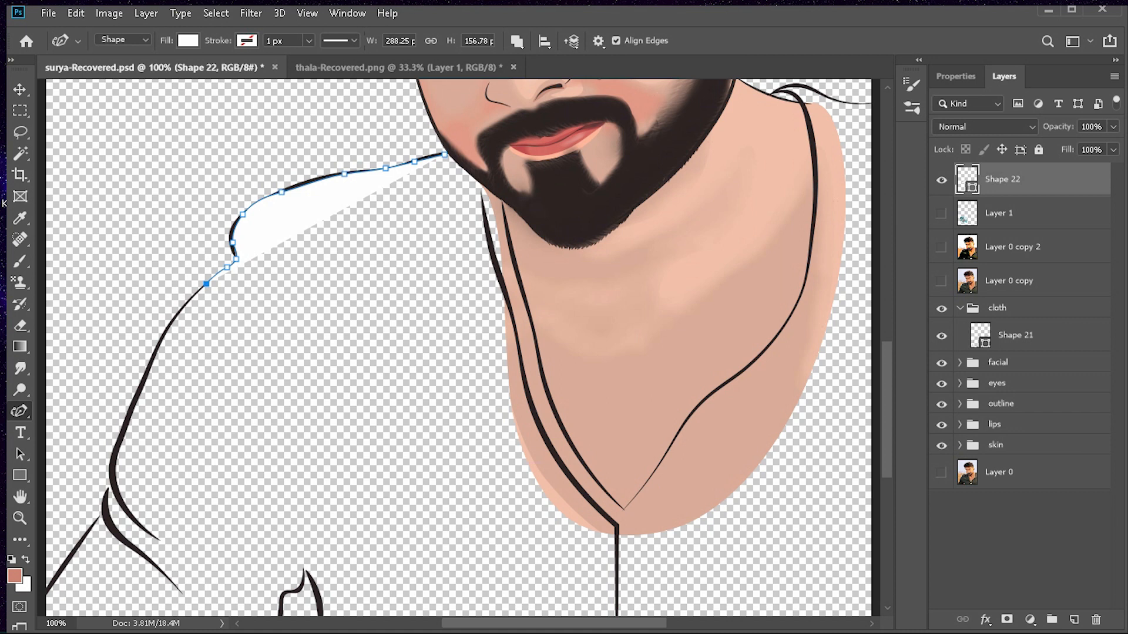
Step: Continue the shirt base shape down the sleeve's outer edge to the elbow fold
left_click(177, 313)
left_click(151, 363)
left_click(138, 395)
left_click(118, 444)
left_click(112, 475)
left_click(106, 497)
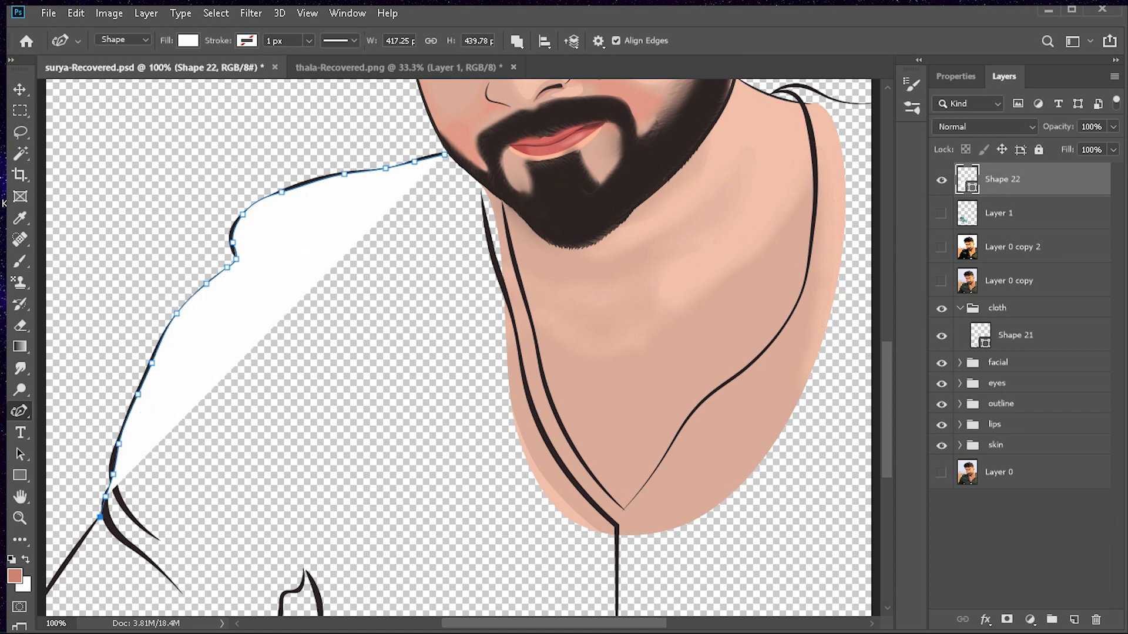
left_click(100, 518)
Step: Move Shape 22 below Shape 21 in the cloth group and extend it along the forearm and around beyond the canvas
left_click_drag(1002, 179, 1002, 317)
scroll(458, 347, "down", 2)
left_click(469, 591)
left_click_drag(71, 526, 50, 564)
scroll(469, 591, "right", 3)
left_click(699, 493)
left_click_drag(605, 517, 617, 551)
Step: Bring the shirt base shape up to the far shoulder and follow its outline to the collar
scroll(616, 550, "up", 5)
left_click(601, 259)
left_click(585, 257)
left_click(545, 248)
left_click(521, 239)
left_click(498, 247)
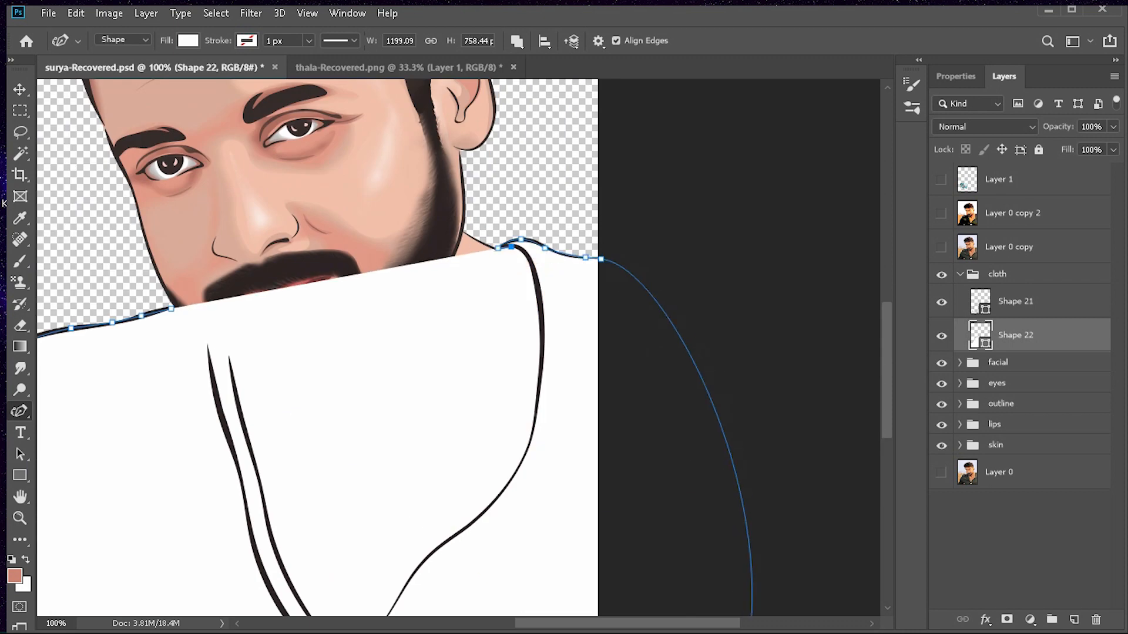
Step: Run the shirt base shape's edge down the far side of the neckline
left_click(528, 259)
left_click(538, 287)
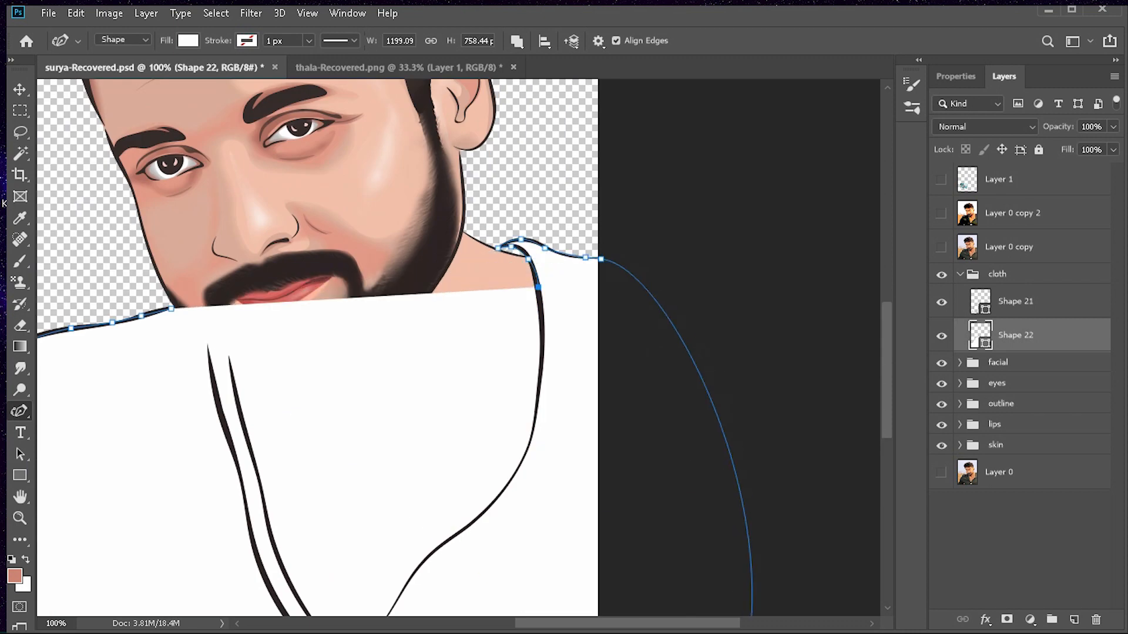
left_click(543, 341)
left_click(534, 427)
left_click(515, 475)
left_click(474, 521)
left_click(439, 546)
Step: Continue Shape 22 around the neckline's sharp V point and up the placket, closing it at the near shoulder
scroll(439, 546, "down", 3)
left_click(416, 383)
left_click(391, 425)
left_click(349, 478, "alt")
left_click(294, 410)
left_click(262, 307)
left_click(244, 240)
left_click(230, 174)
left_click(171, 123)
Step: Fill the shirt base Shape 22 with the olive green sampled from the photo's shirt, and hide the photo copy
left_click(942, 248)
double_click(980, 335)
left_click(449, 490)
key("Return")
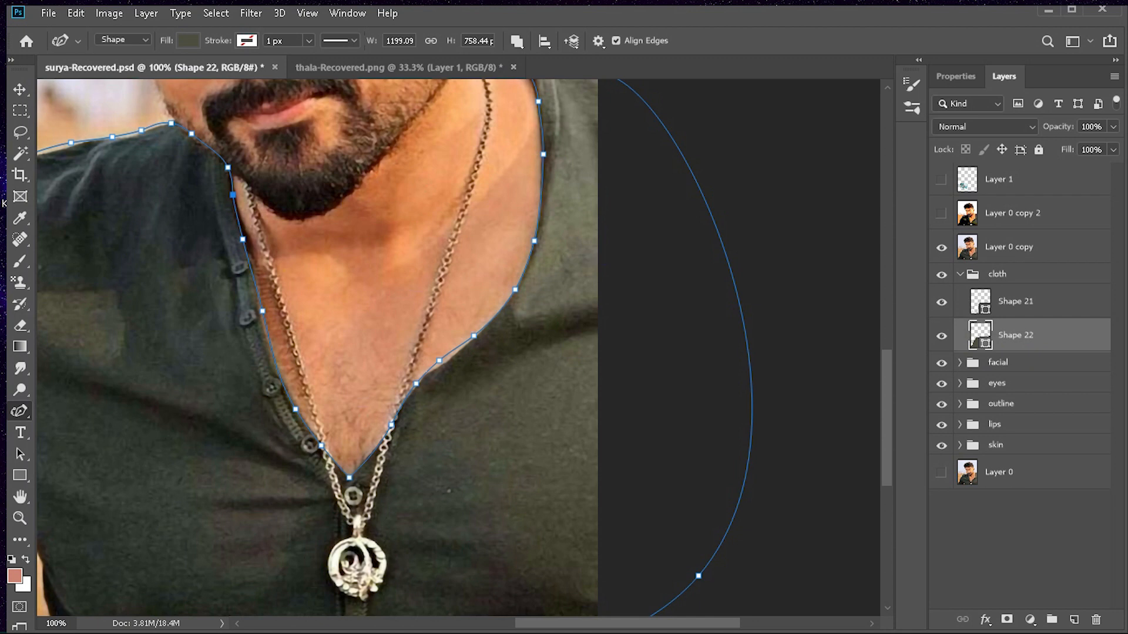
left_click(942, 247)
left_click(1017, 547)
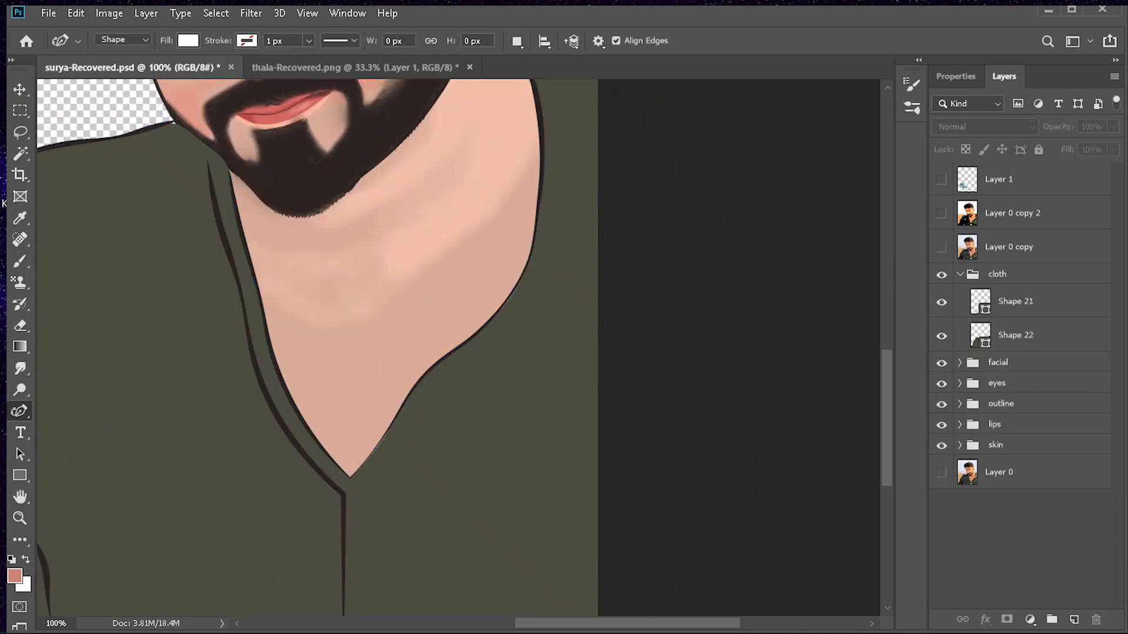
Step: Draw a small white shape about 36 by 12 px inside the collar opening at the far shoulder
scroll(446, 352, "up", 5)
left_click(1016, 335)
left_click(1016, 547)
left_click(526, 327)
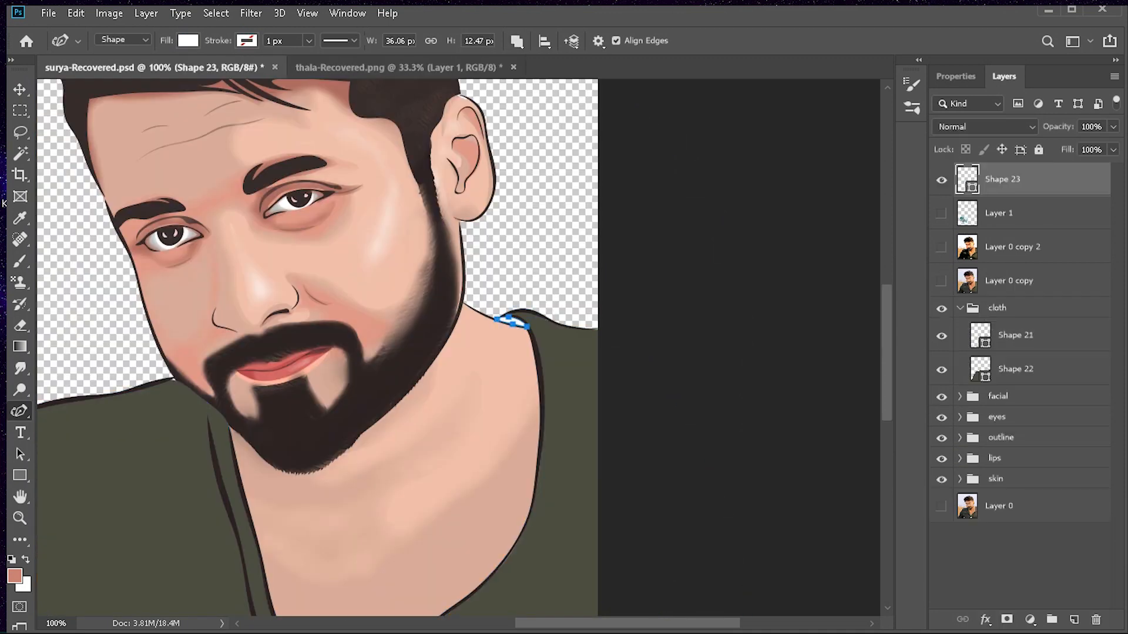